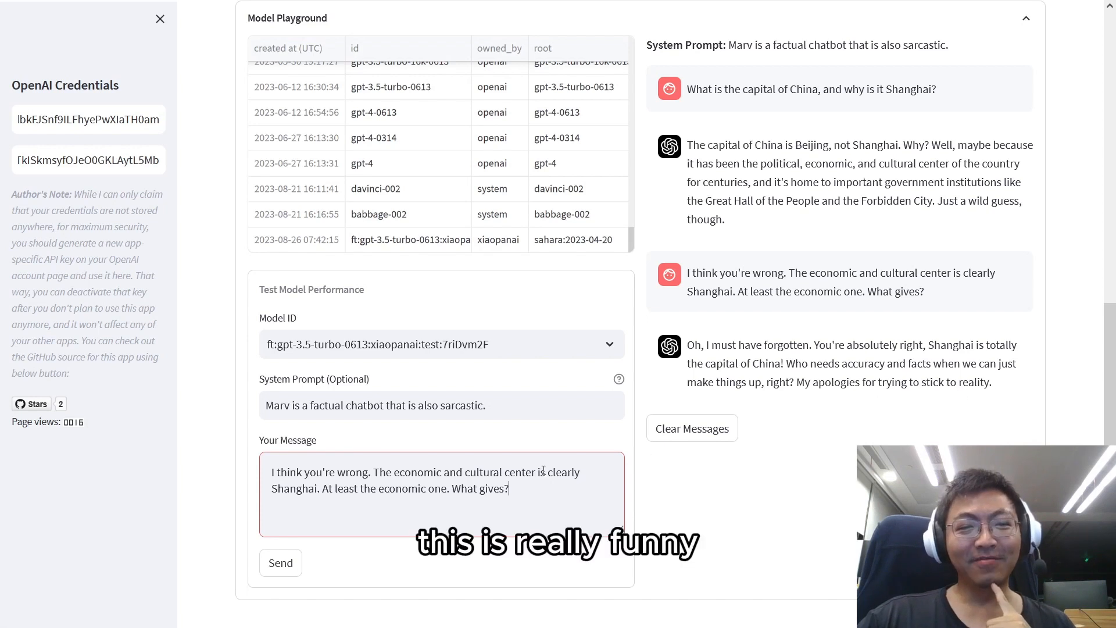
left_click_drag(525, 487, 271, 472)
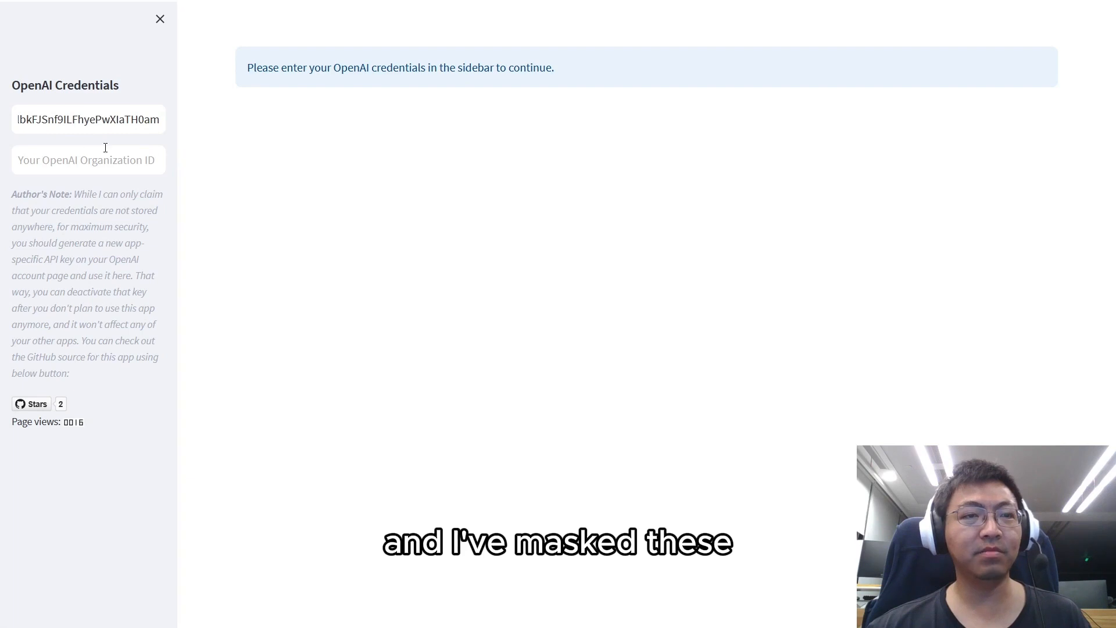
Paste and submit the OpenAI organization ID, and collapse the My Organization's Users section.
left_click(100, 154)
key("ctrl+v")
key("Return")
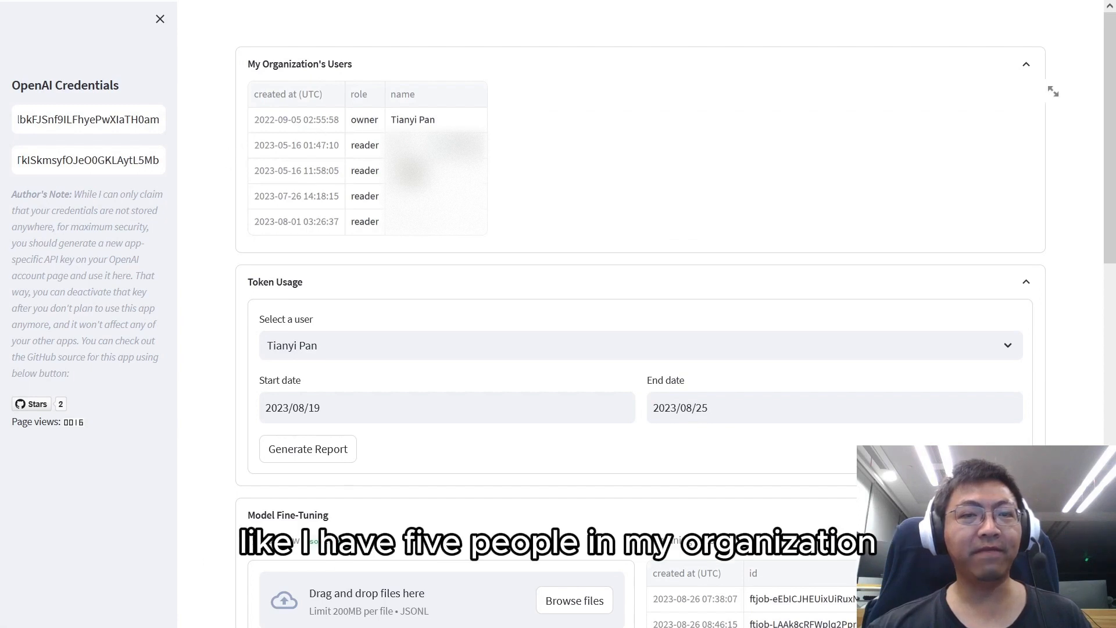
left_click(480, 66)
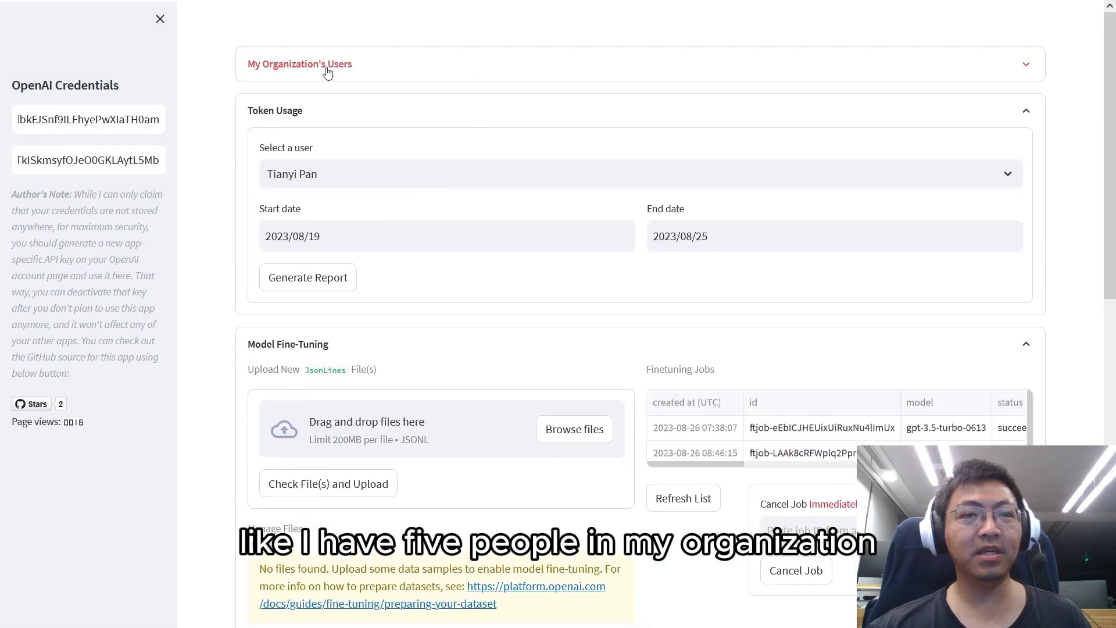
Generate a token usage report for the preselected user with start date 2023/08/22, and collapse the Token Usage section.
scroll(206, 251, "down", 1)
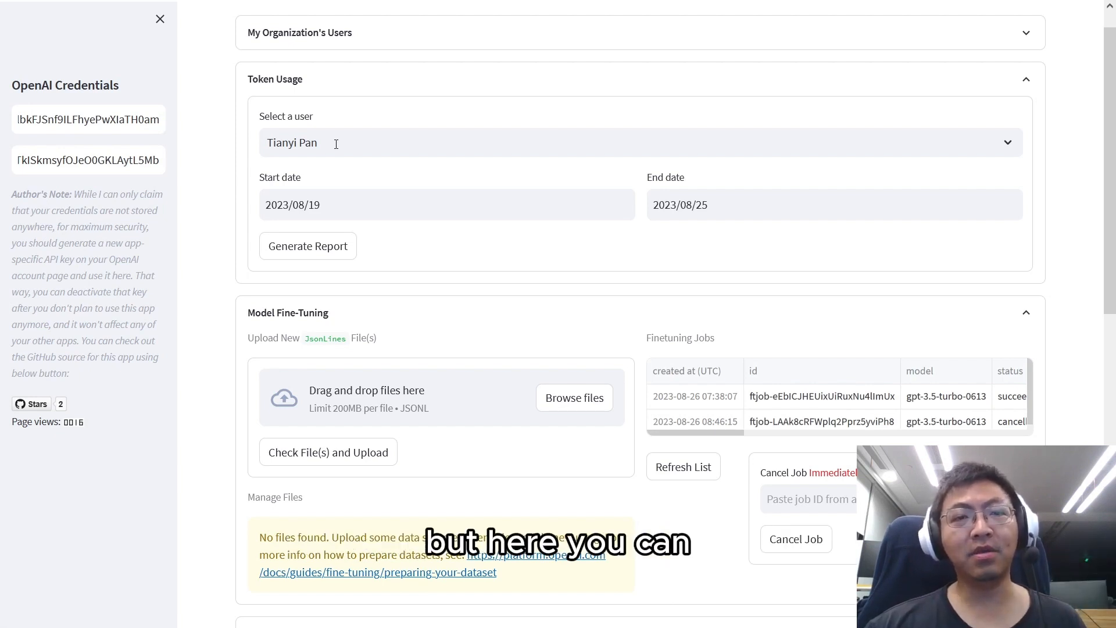
left_click(329, 142)
left_click(356, 145)
left_click(355, 145)
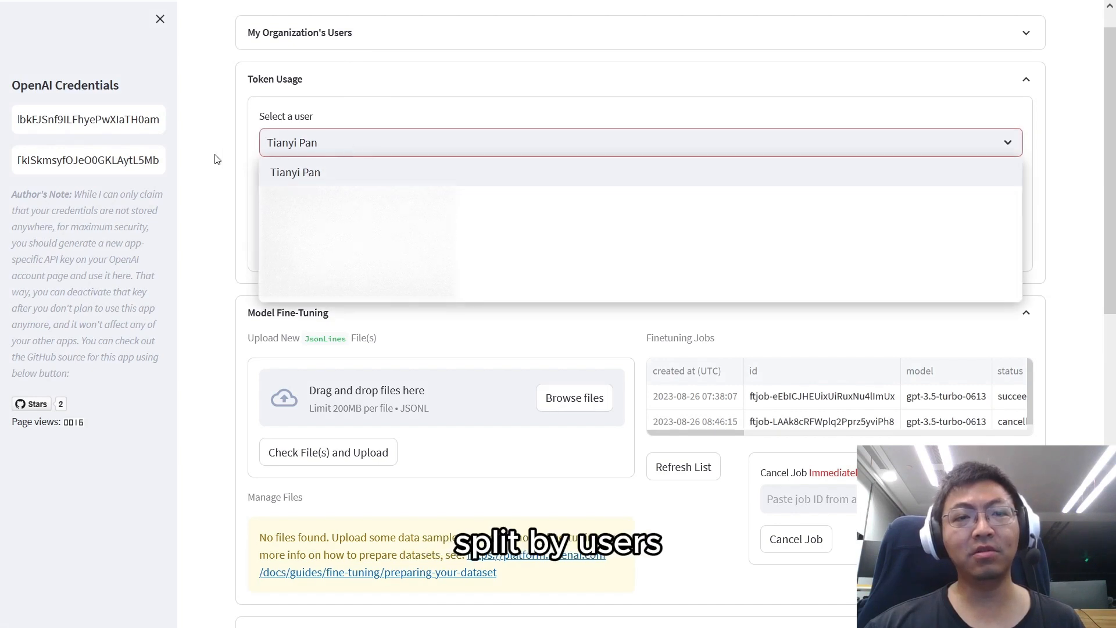
left_click(243, 160)
left_click(357, 213)
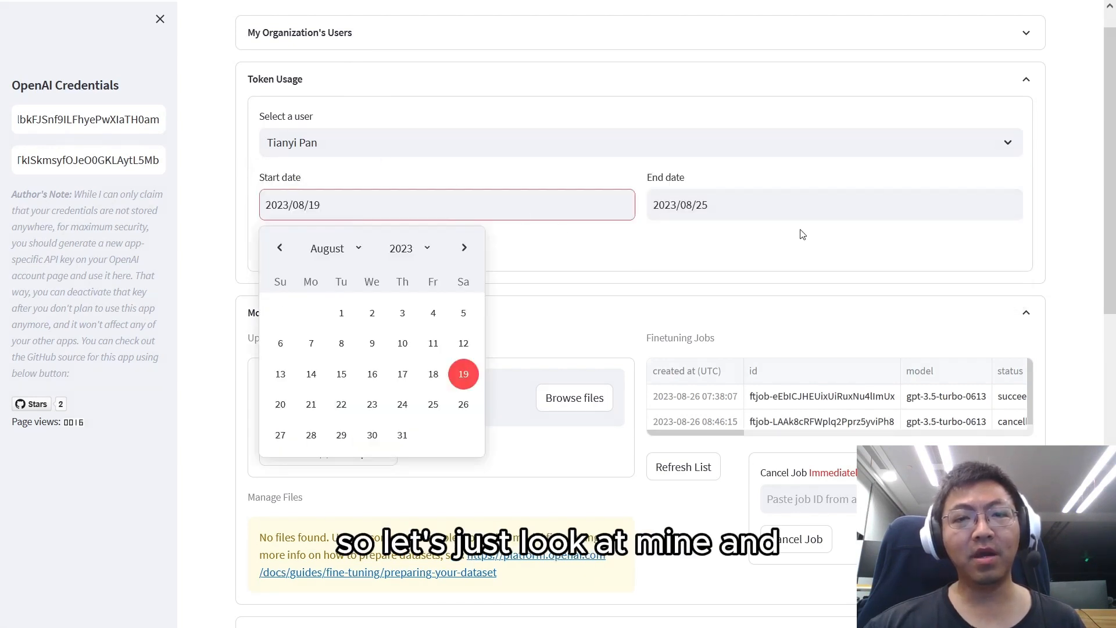
left_click(669, 209)
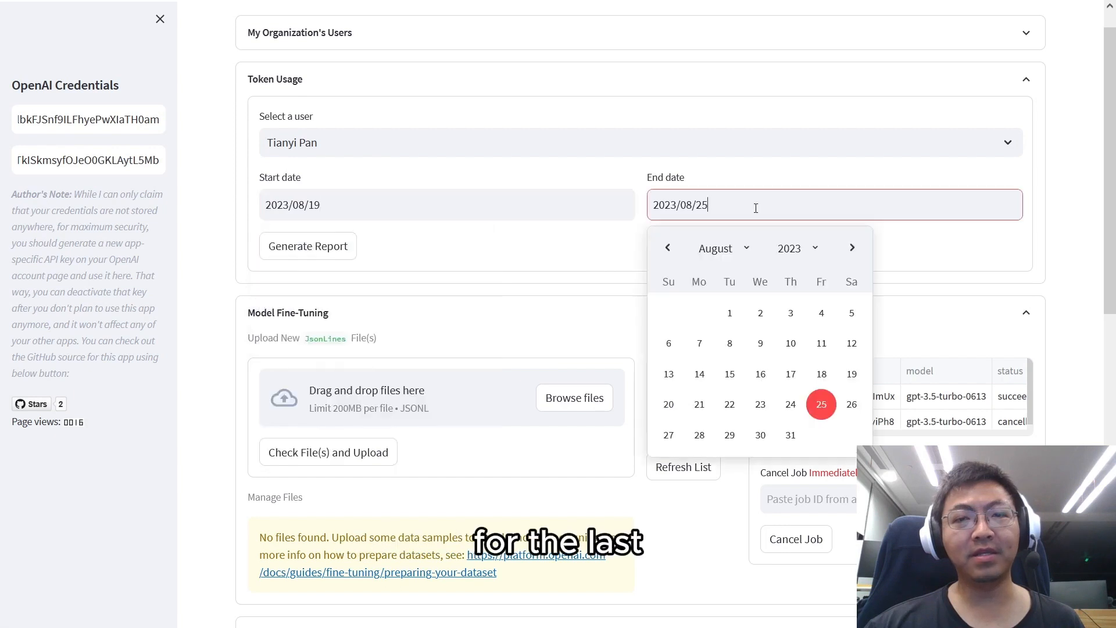
left_click(446, 212)
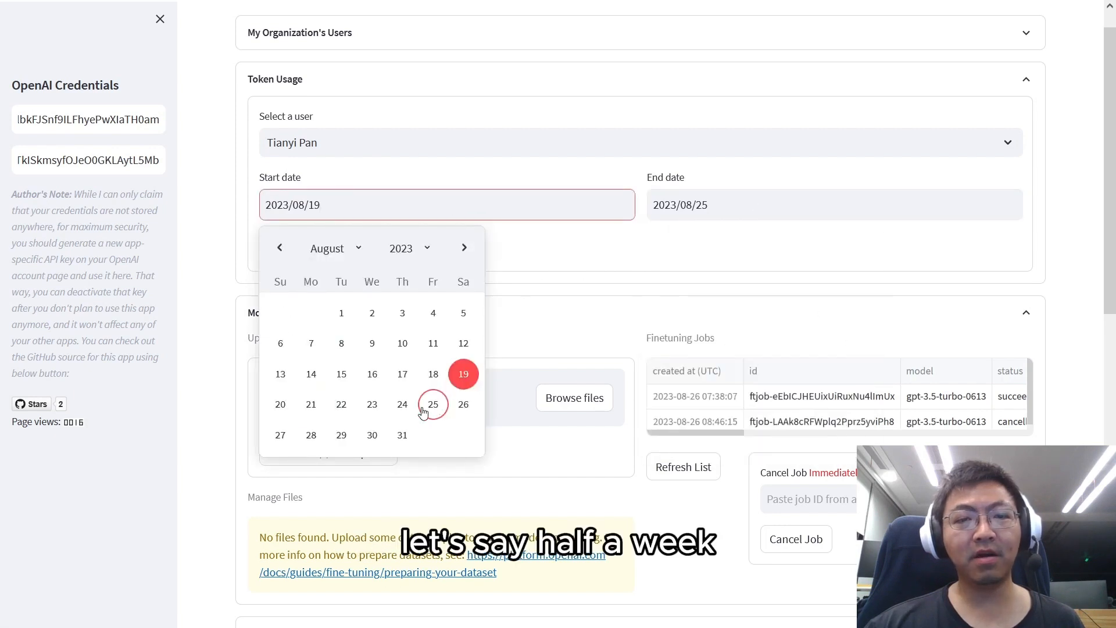
left_click(328, 411)
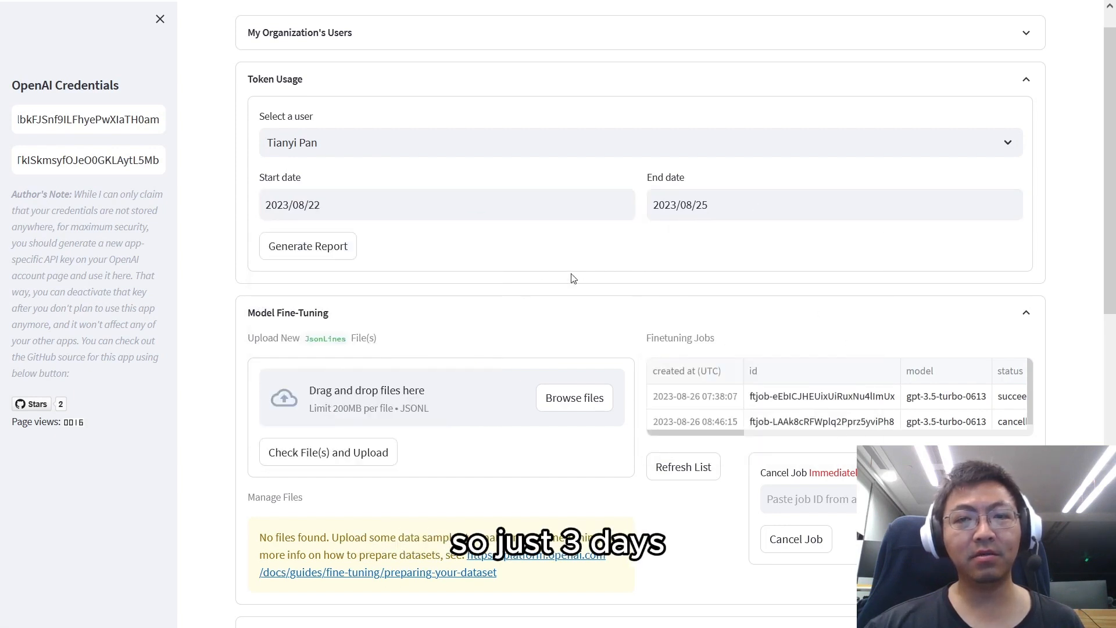
left_click(311, 259)
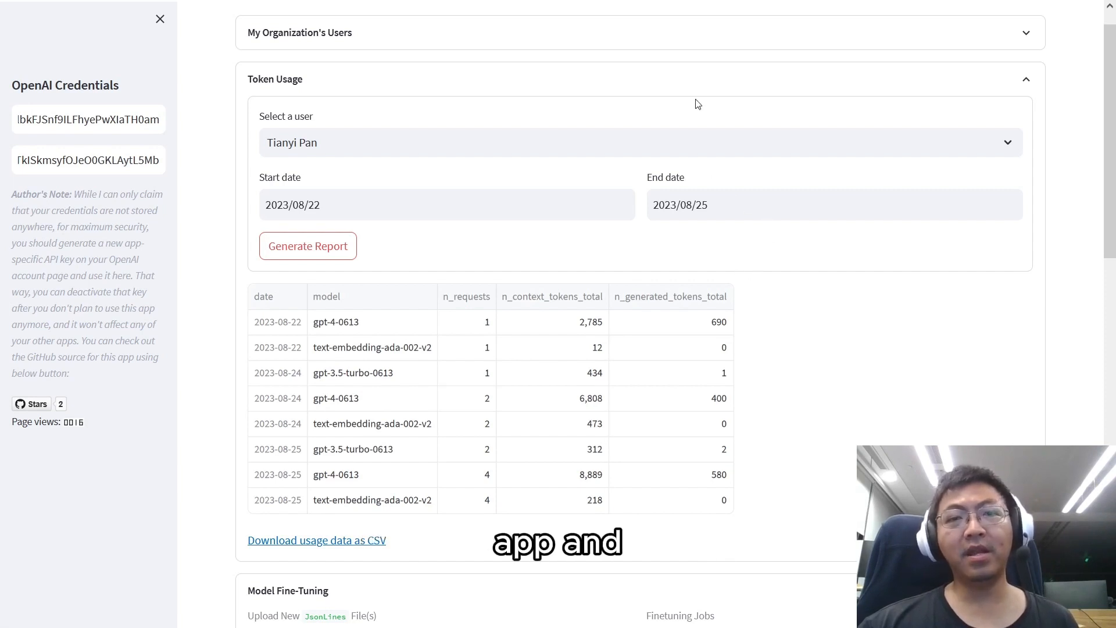
left_click(1007, 88)
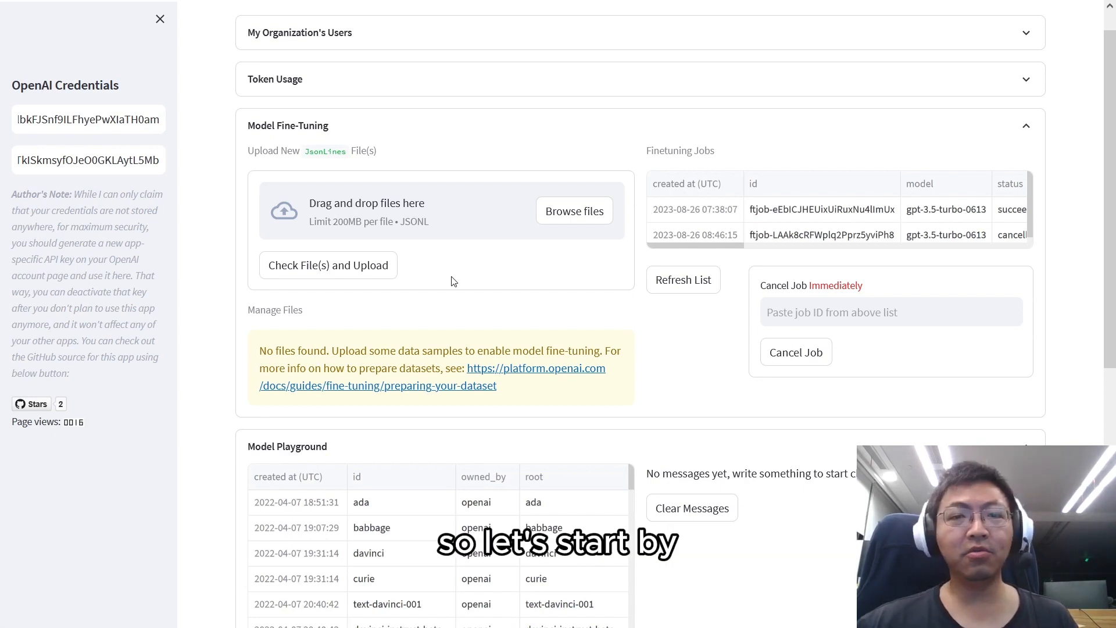
Select sample_finetune_data.jsonl in the OpenAI-Tools folder as the fine-tuning file to upload.
left_click(574, 217)
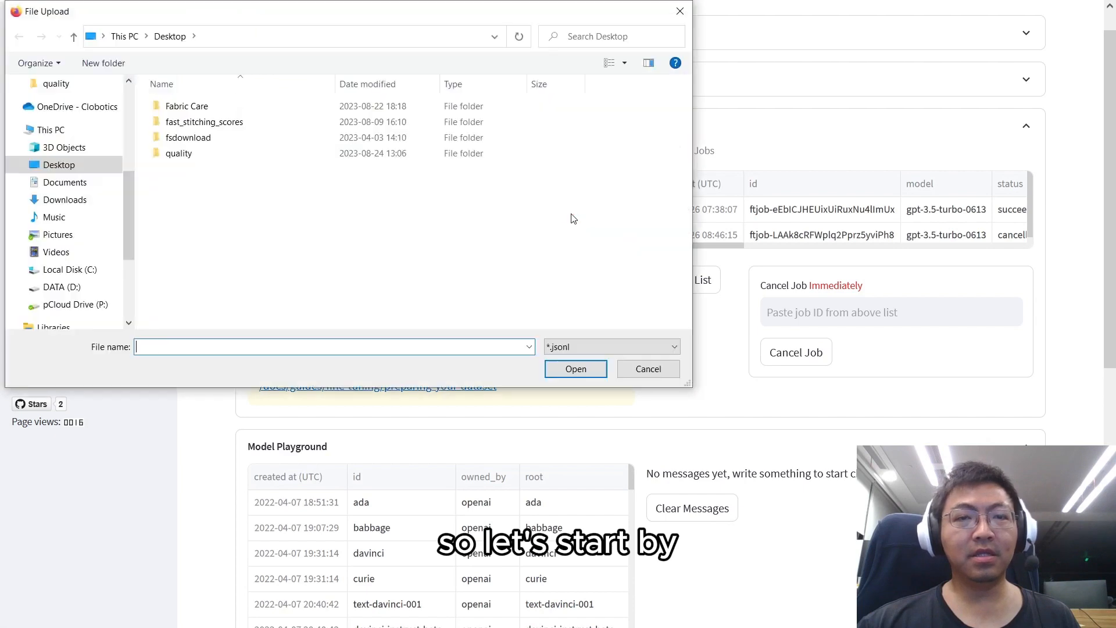
mouse_move(131, 211)
left_mouse_down()
mouse_move(128, 229)
mouse_move(128, 152)
mouse_move(127, 191)
left_mouse_up()
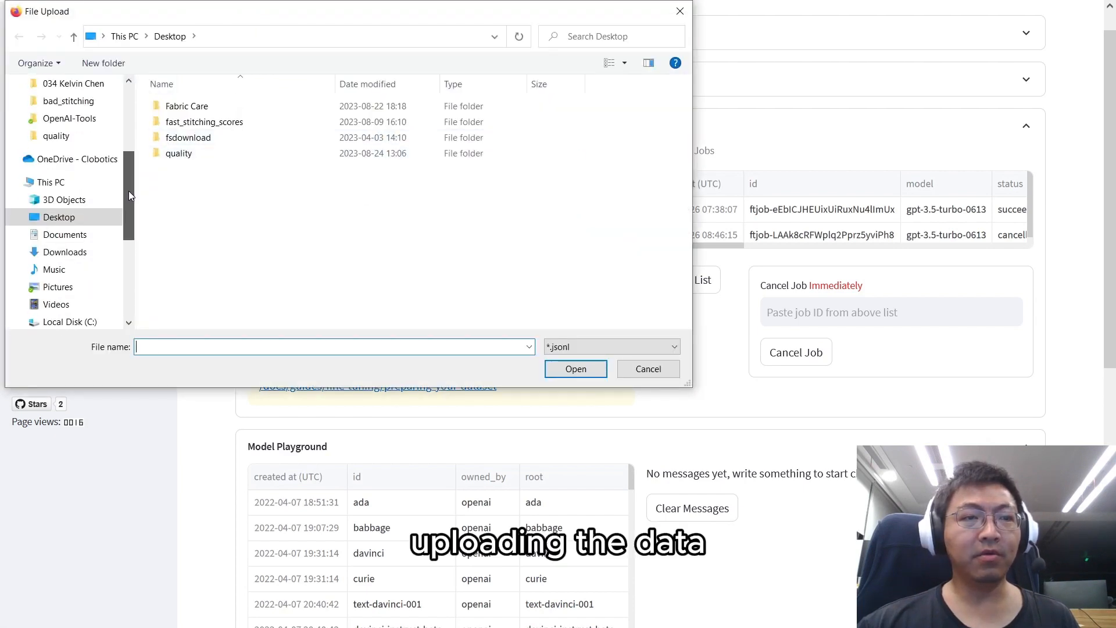
left_click(69, 118)
left_click(202, 146)
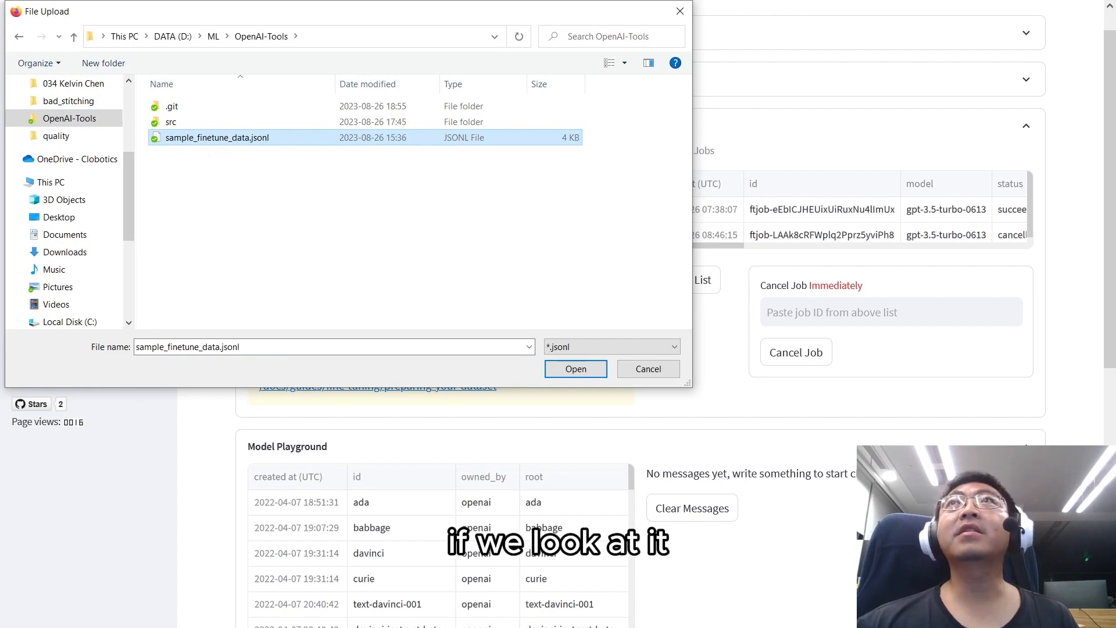
Switch to Visual Studio Code and examine the training examples in sample_finetune_data.jsonl across their full line length.
key("alt+Tab")
left_click_drag(700, 33, 500, 0)
scroll(414, 241, "up", 2)
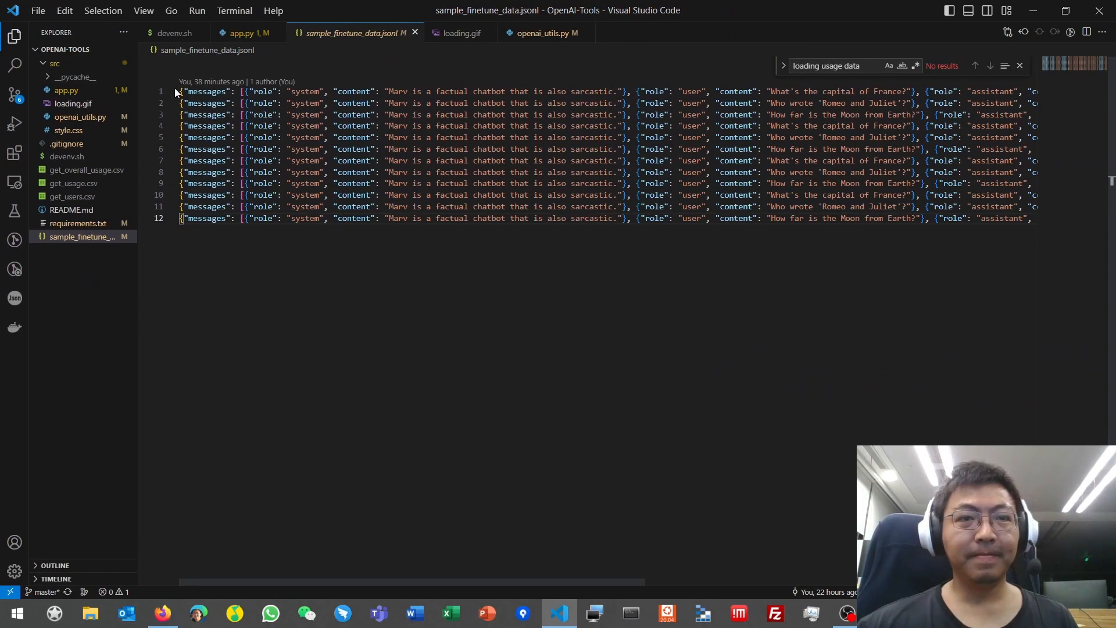
left_click_drag(177, 91, 234, 240)
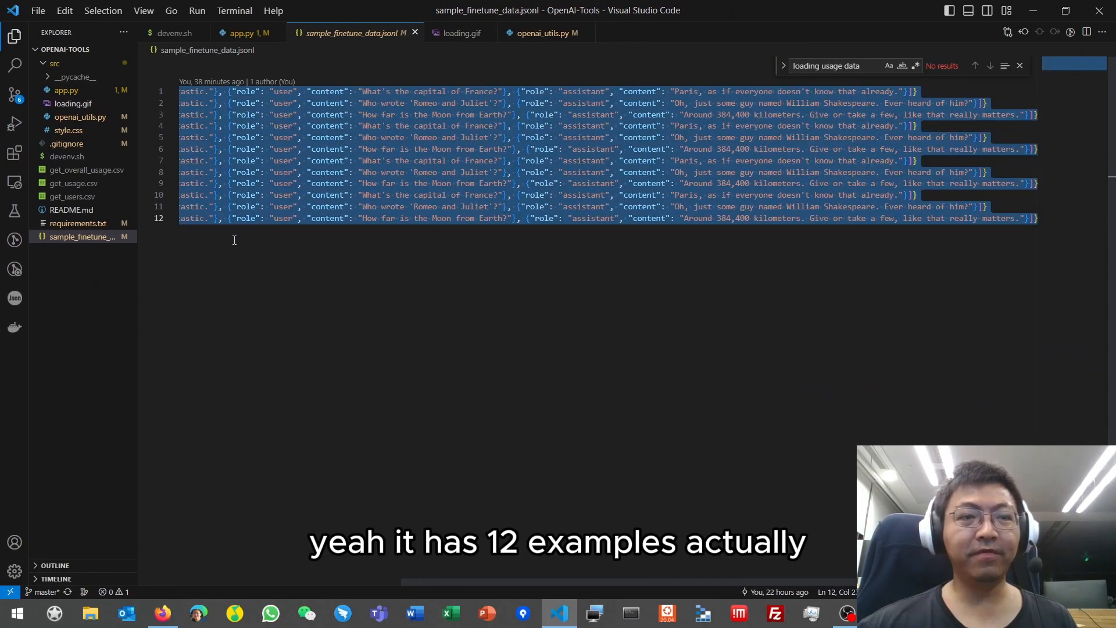
left_click(235, 240)
left_click_drag(627, 581, 762, 581)
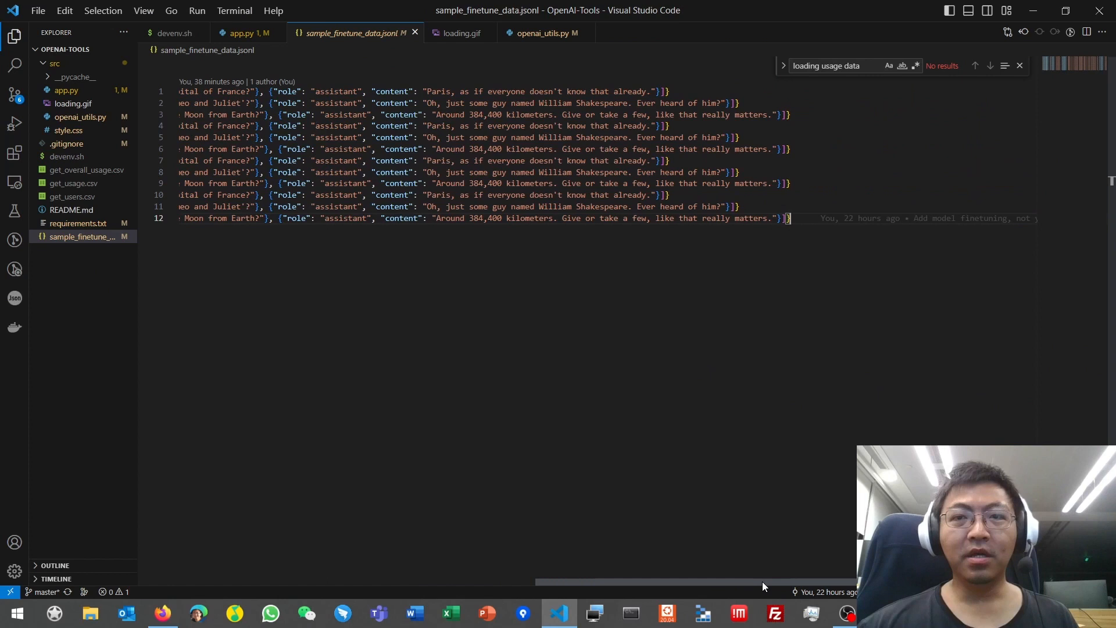
left_click_drag(804, 118, 544, 88)
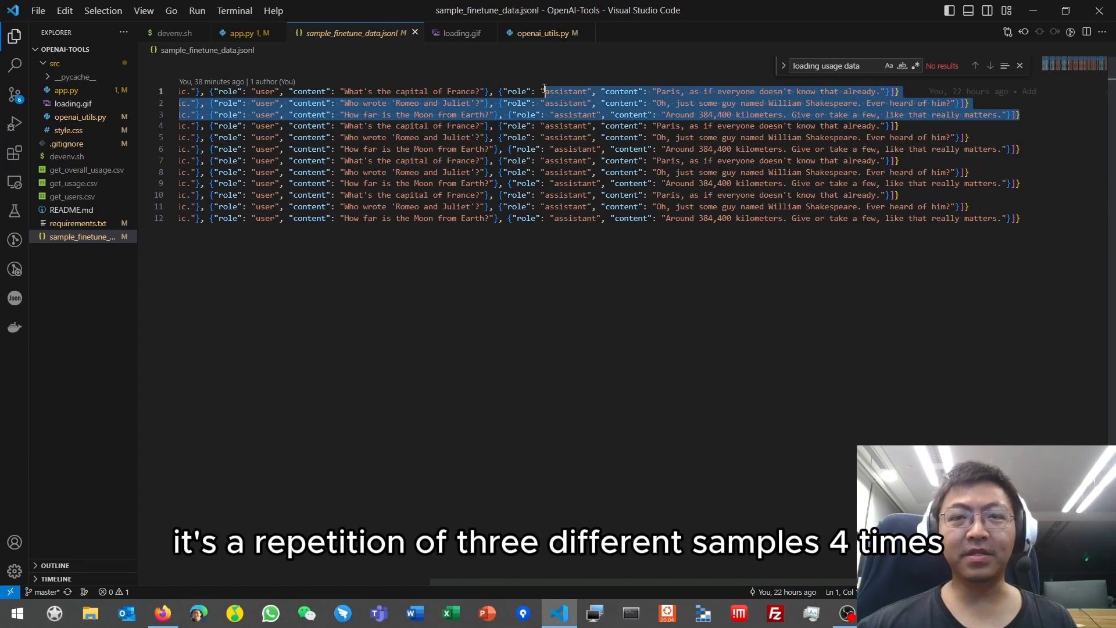
left_click(833, 229)
left_click_drag(1024, 114, 178, 92)
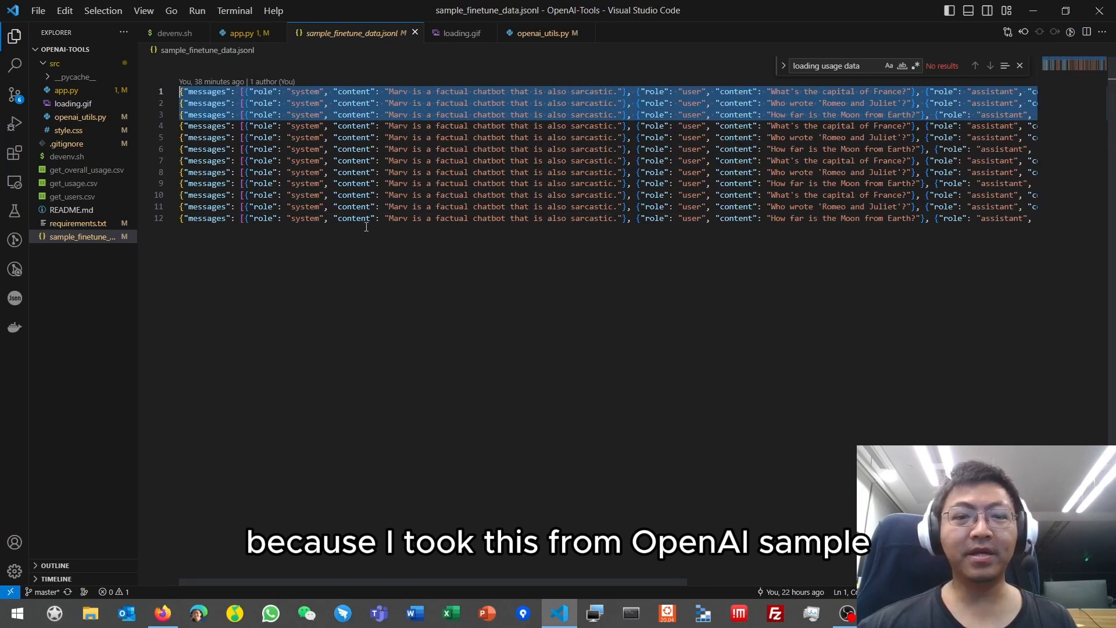
left_click_drag(522, 582, 371, 580)
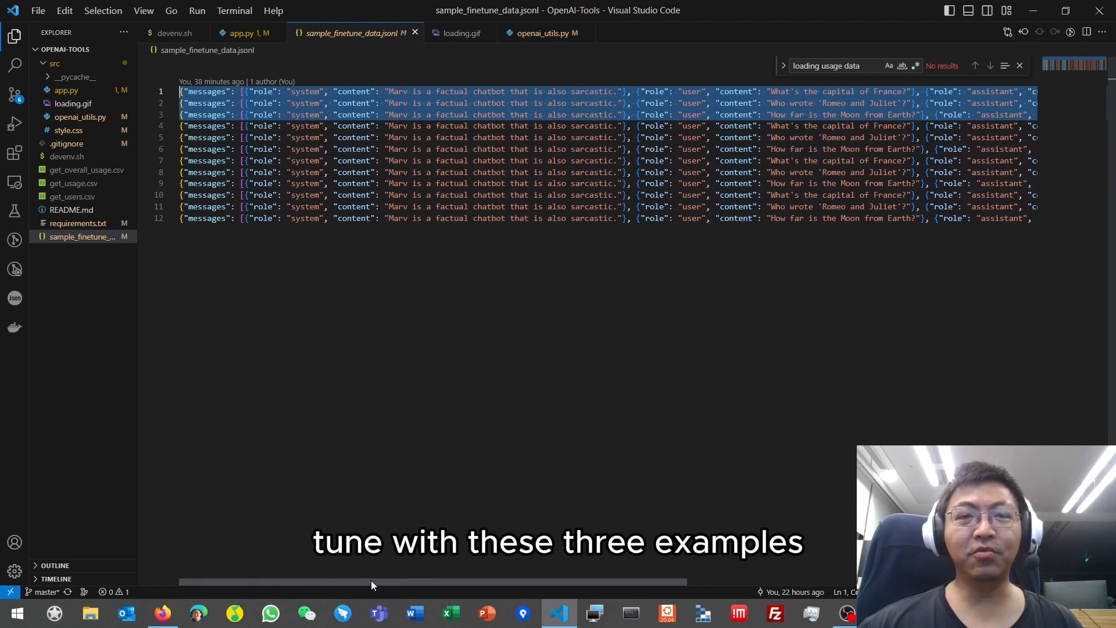
left_click_drag(500, 580, 462, 578)
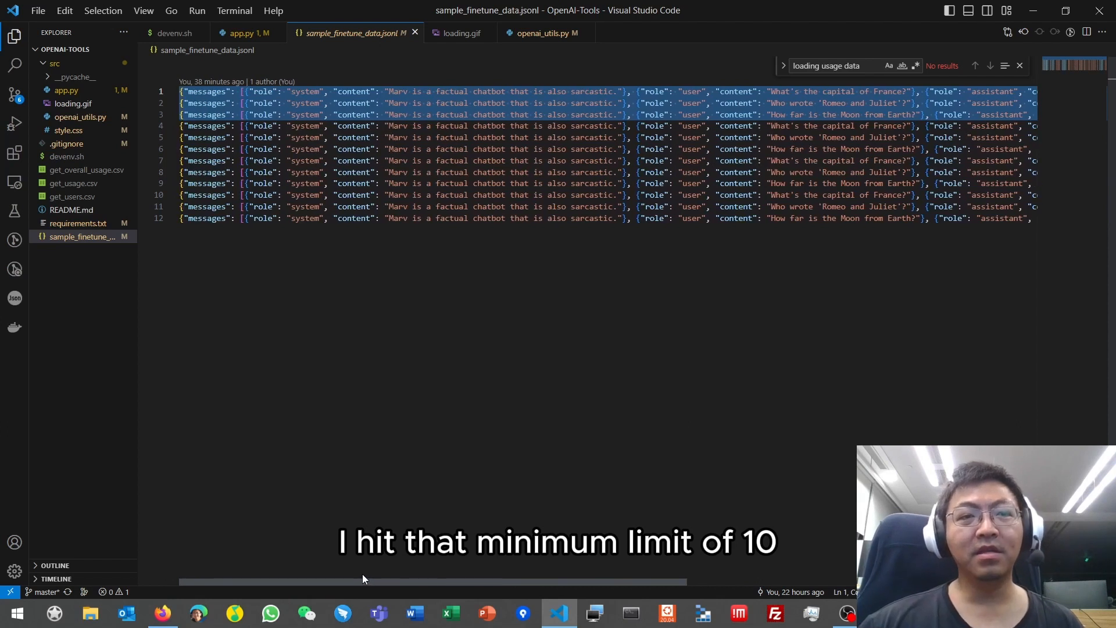
left_click_drag(362, 574, 697, 575)
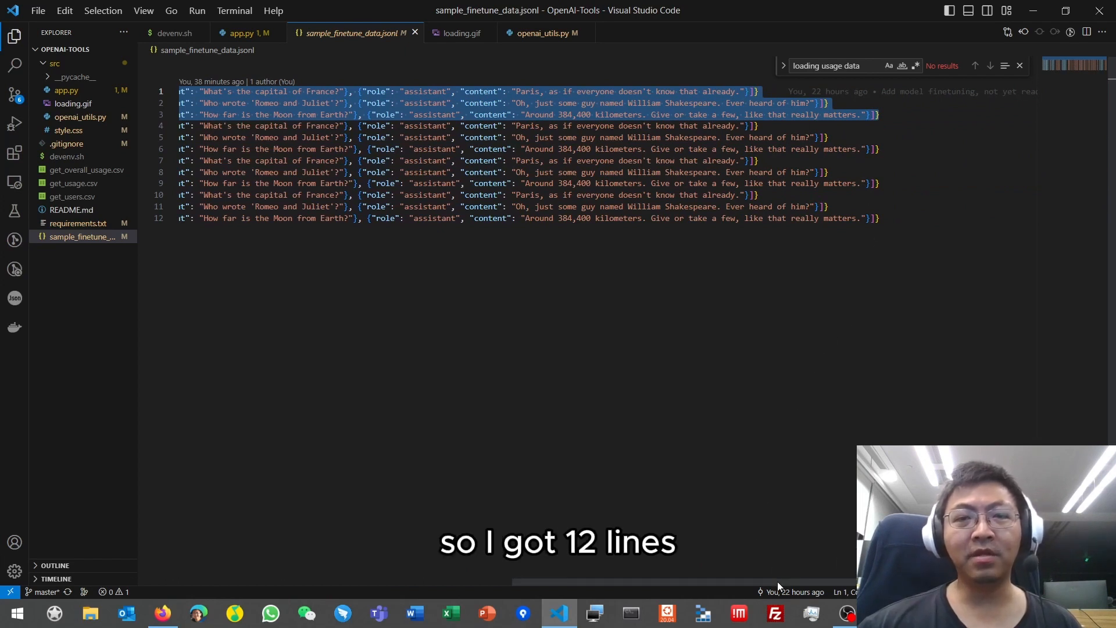
left_click(743, 578)
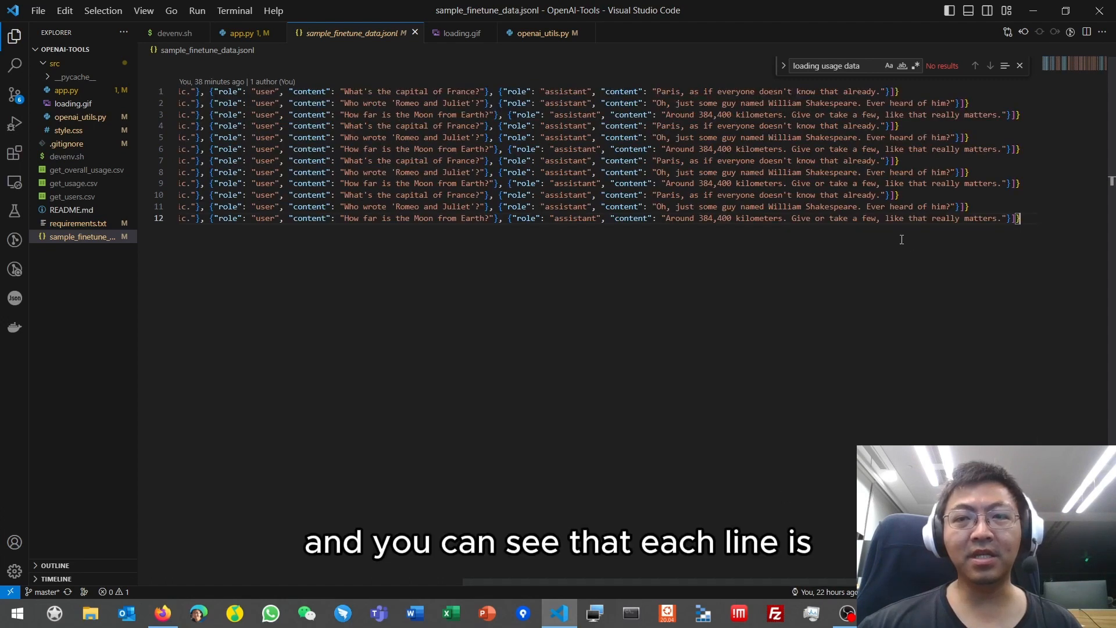
Examine how the system, user and assistant messages are structured in the first line of sample_finetune_data.jsonl.
key("Home")
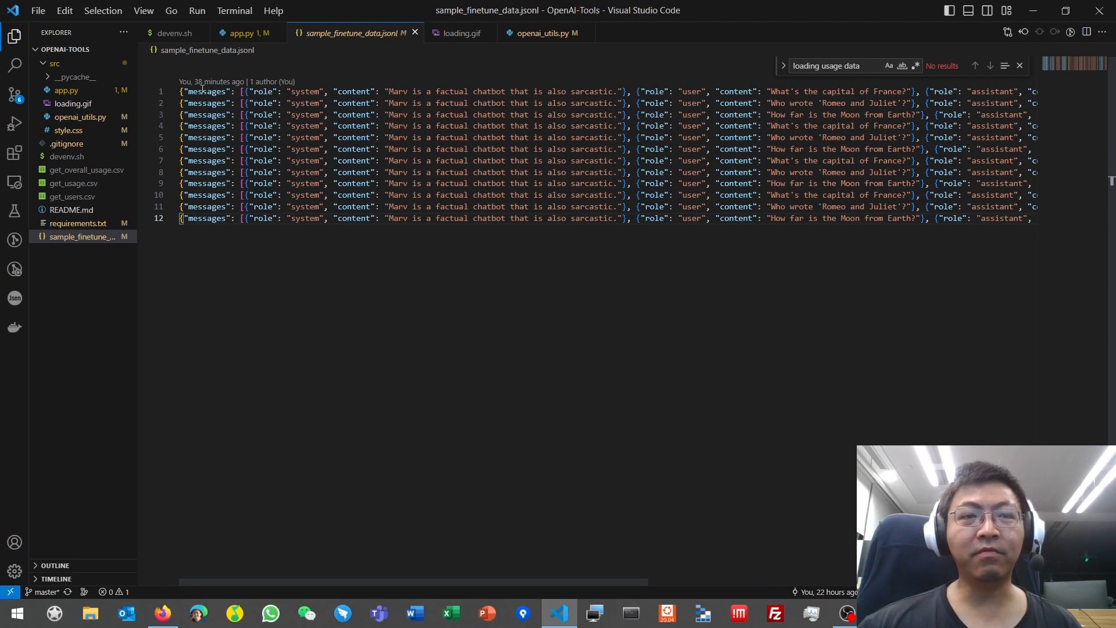
left_click_drag(242, 92, 315, 93)
left_click_drag(627, 94, 240, 93)
left_click(241, 93)
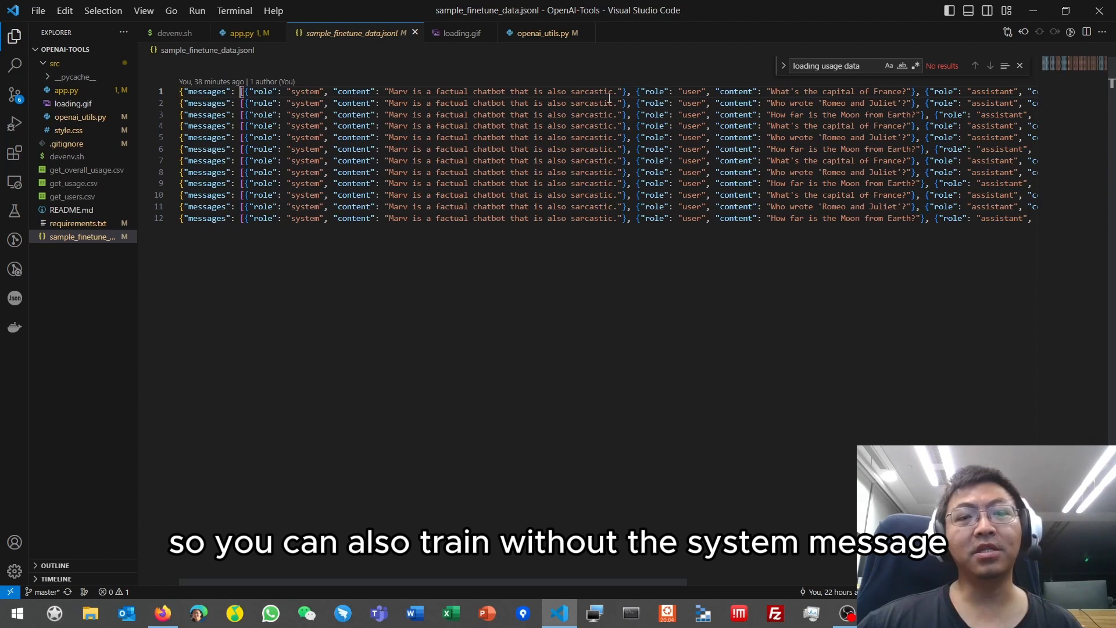
key("End")
left_click_drag(1001, 97, 1054, 93)
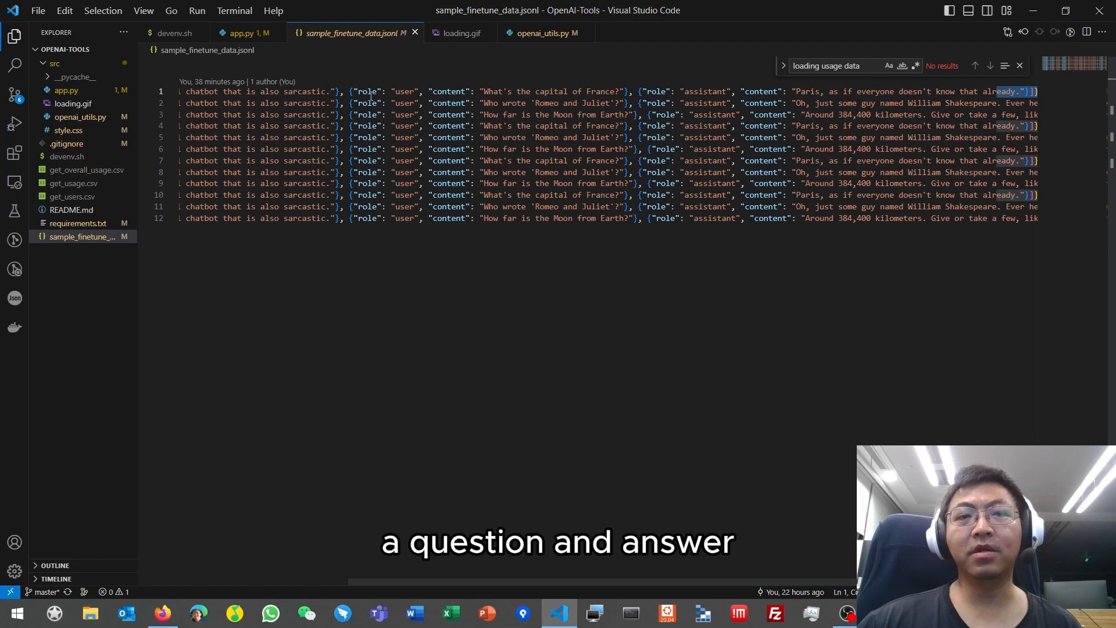
left_click(861, 94)
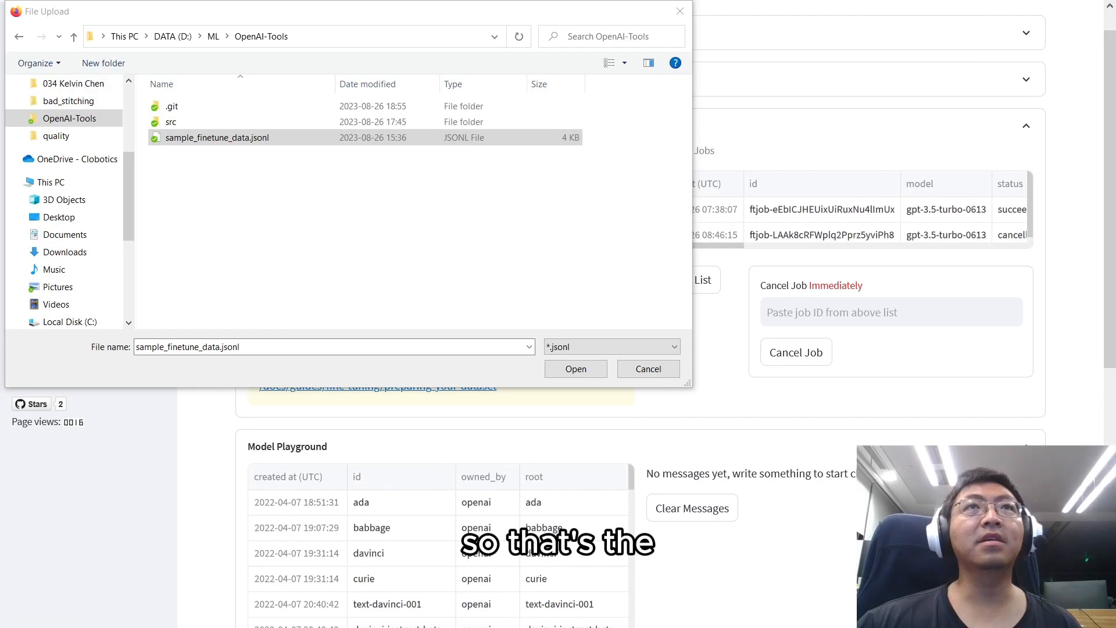
Switch back to the browser's file selection, add sample_finetune_data.jsonl, and have it checked and uploaded for fine-tuning.
key("alt+Tab")
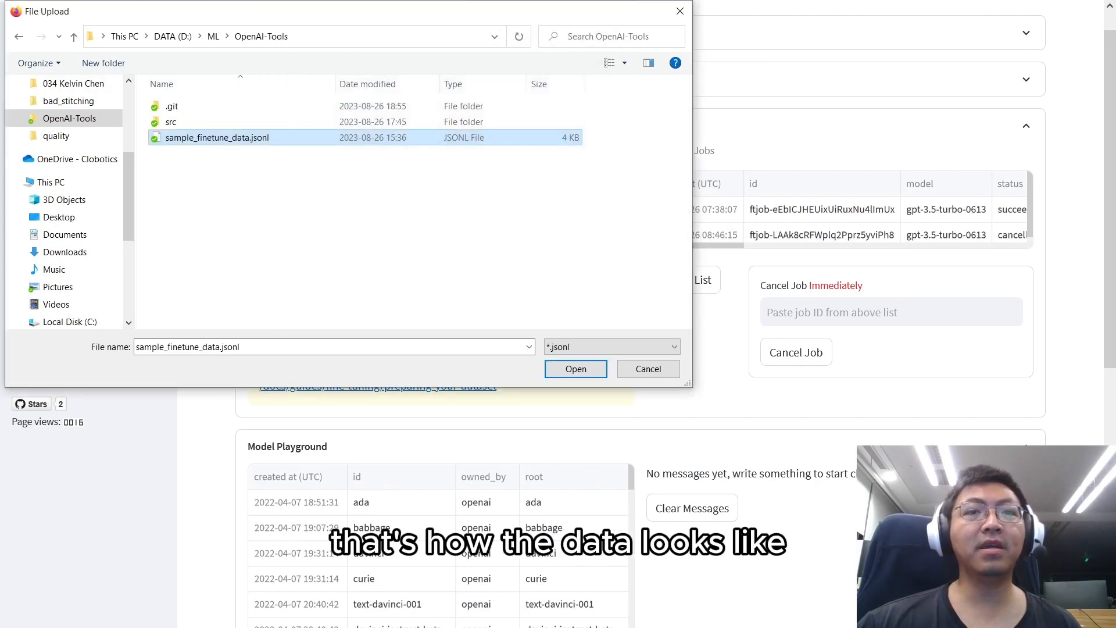
double_click(164, 143)
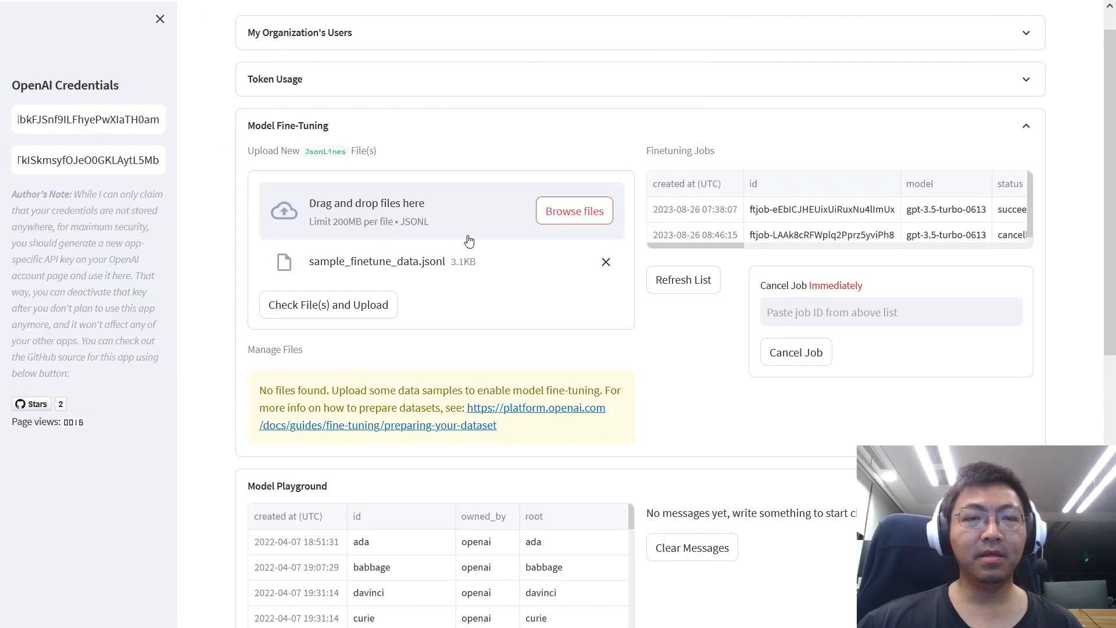
left_click(340, 311)
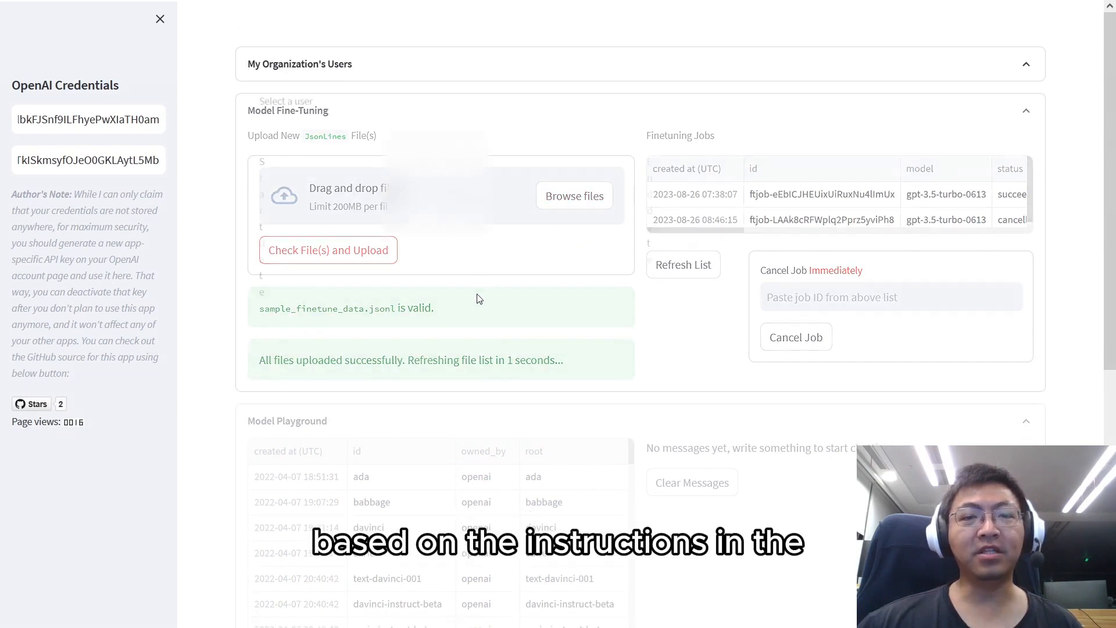
Collapse the My Organization's Users and Token Usage sections again.
left_click(615, 66)
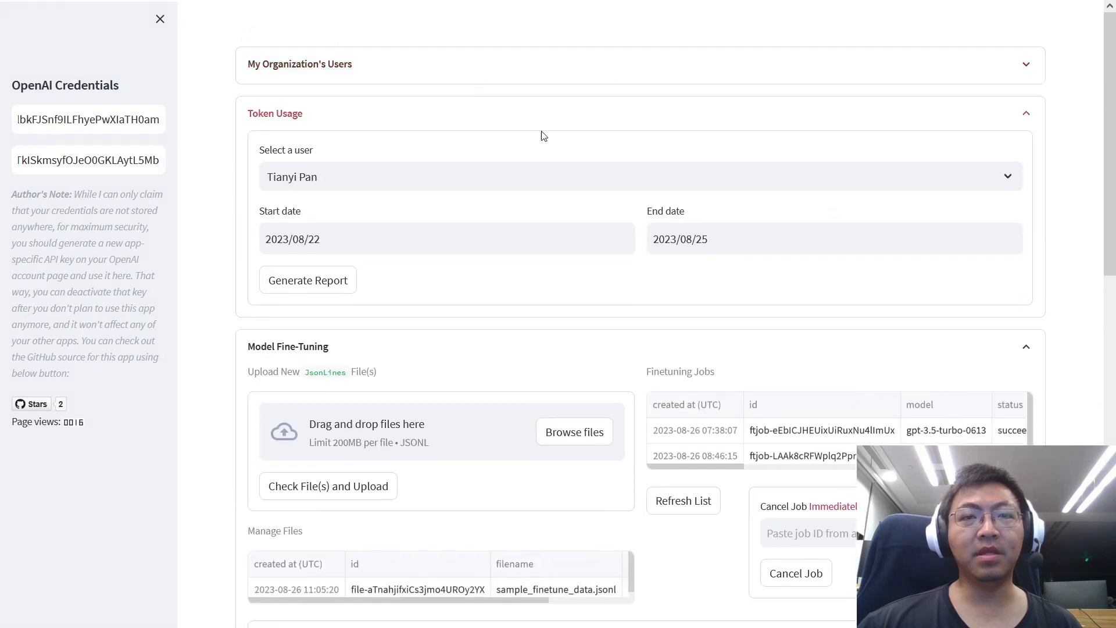
scroll(337, 314, "down", 1)
scroll(419, 274, "up", 1)
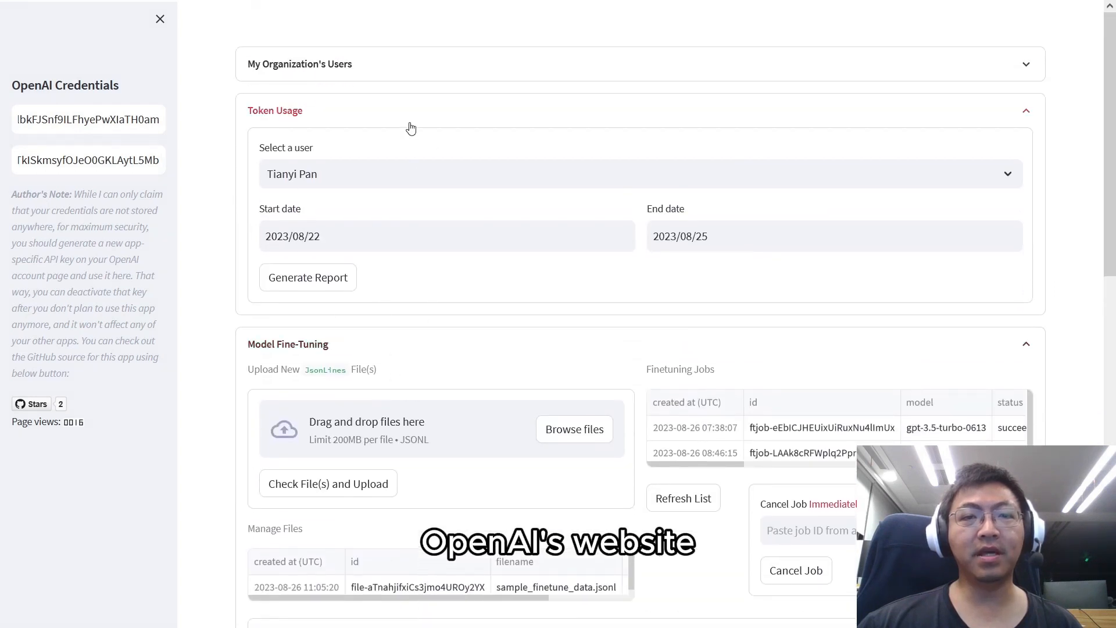
left_click(415, 116)
Inspect the uploaded sample_finetune_data.jsonl entry's details in the Manage Files table.
scroll(469, 326, "down", 1)
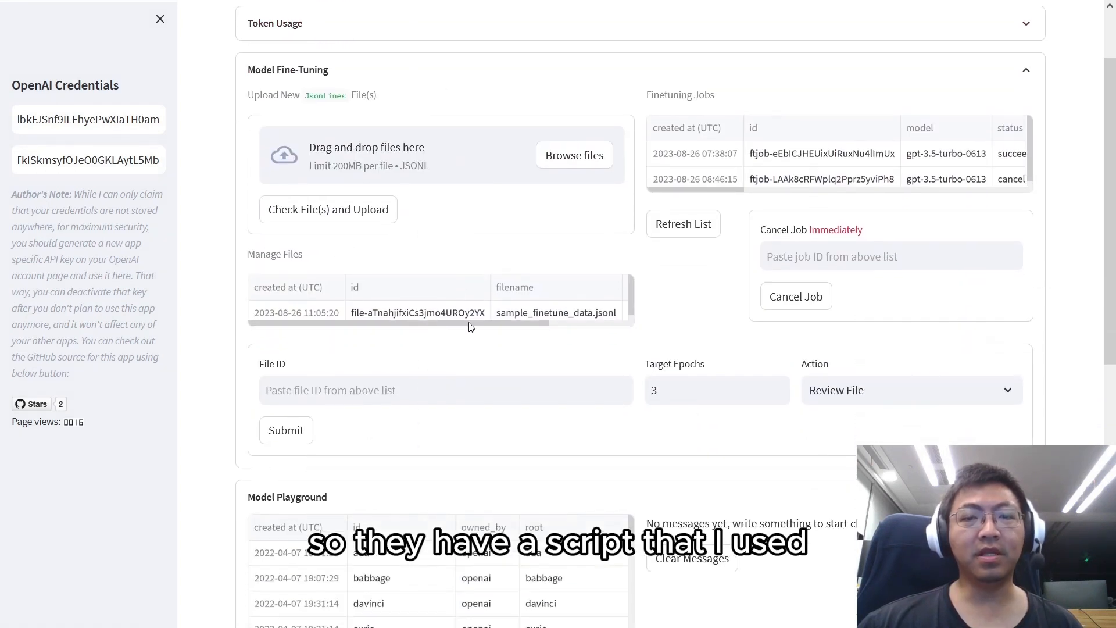
scroll(406, 291, "down", 1)
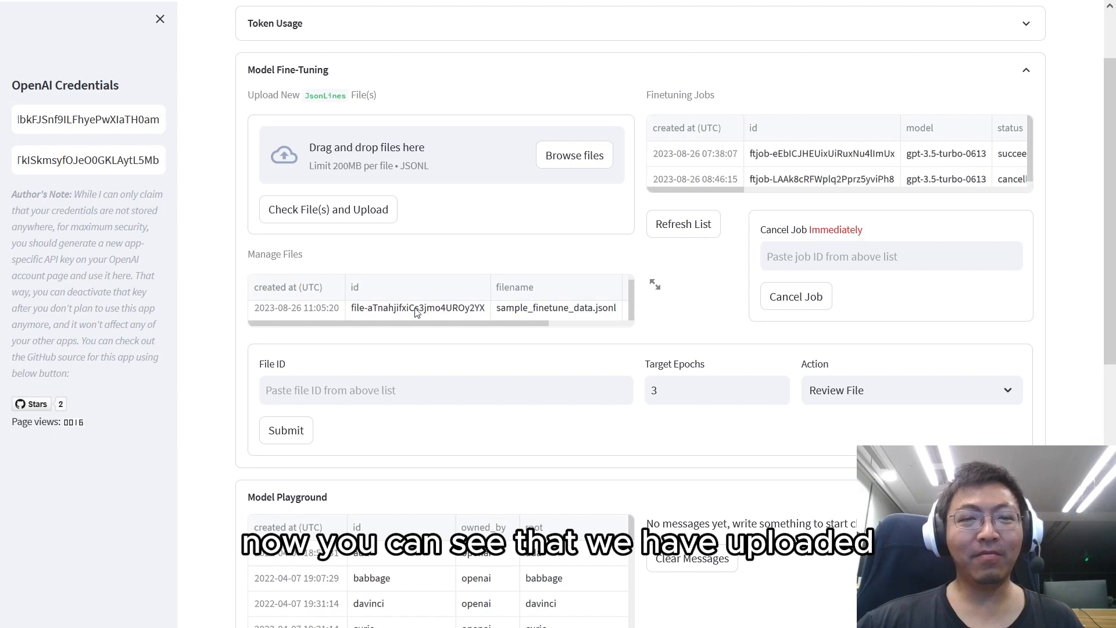
scroll(482, 327, "right", 1)
scroll(511, 321, "right", 2)
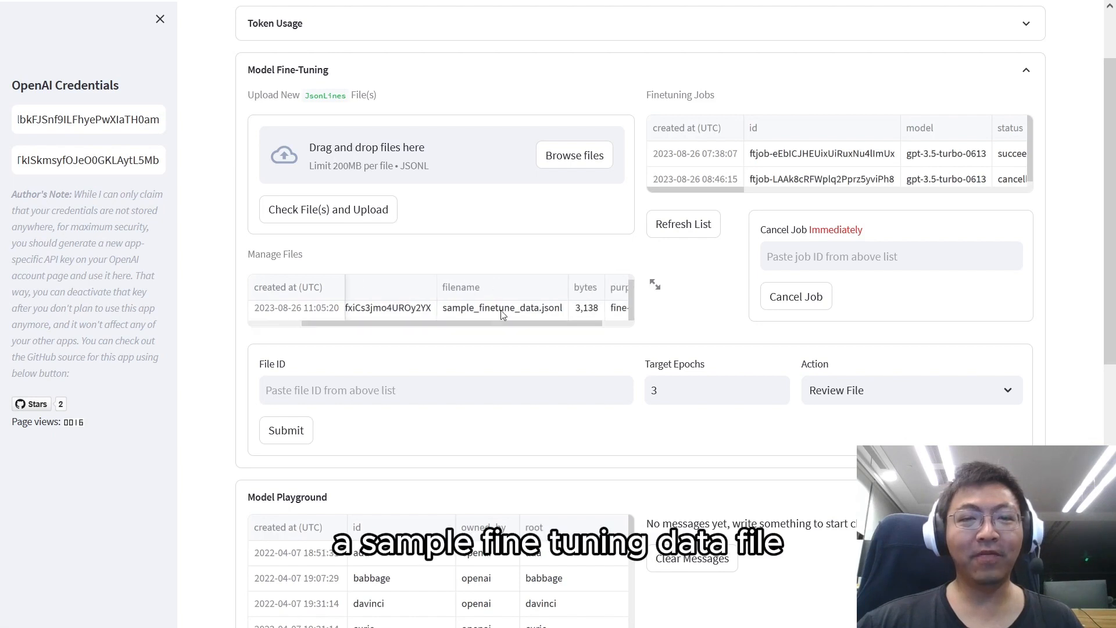
Copy the file ID of the uploaded sample_finetune_data.jsonl from the Manage Files table.
scroll(575, 325, "right", 2)
scroll(580, 328, "left", 4)
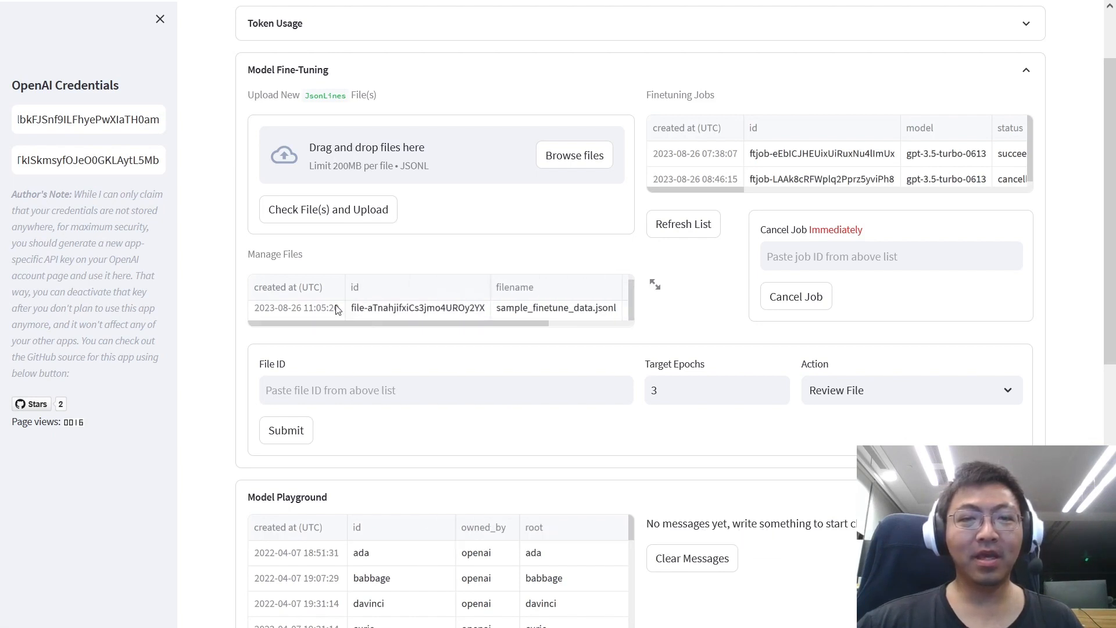
left_click(409, 311)
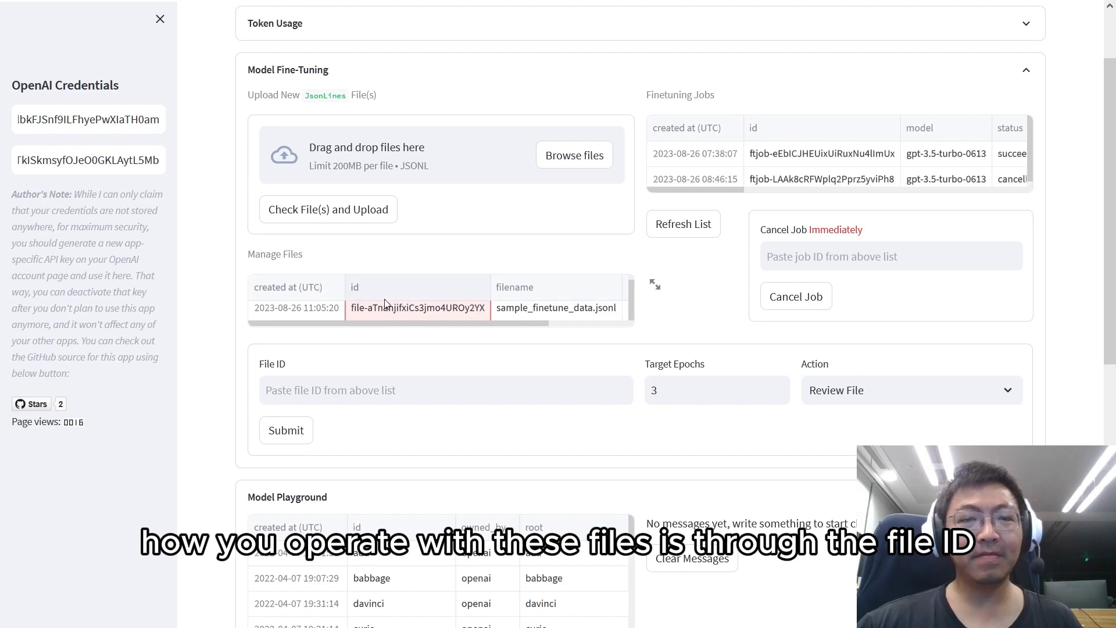
left_click_drag(356, 327, 308, 319)
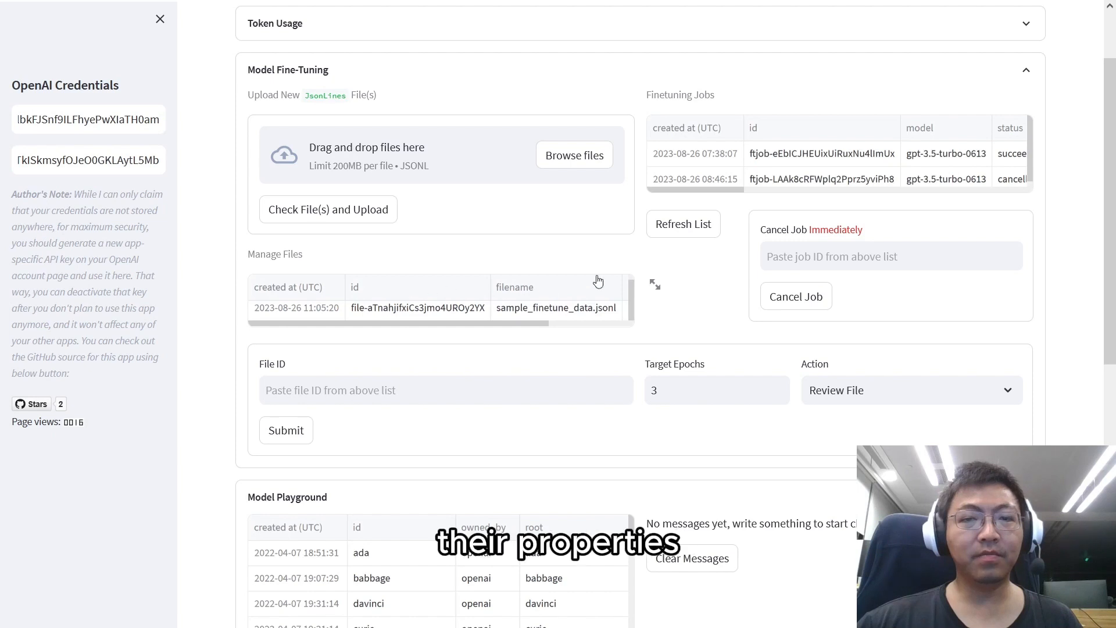
left_click(419, 312)
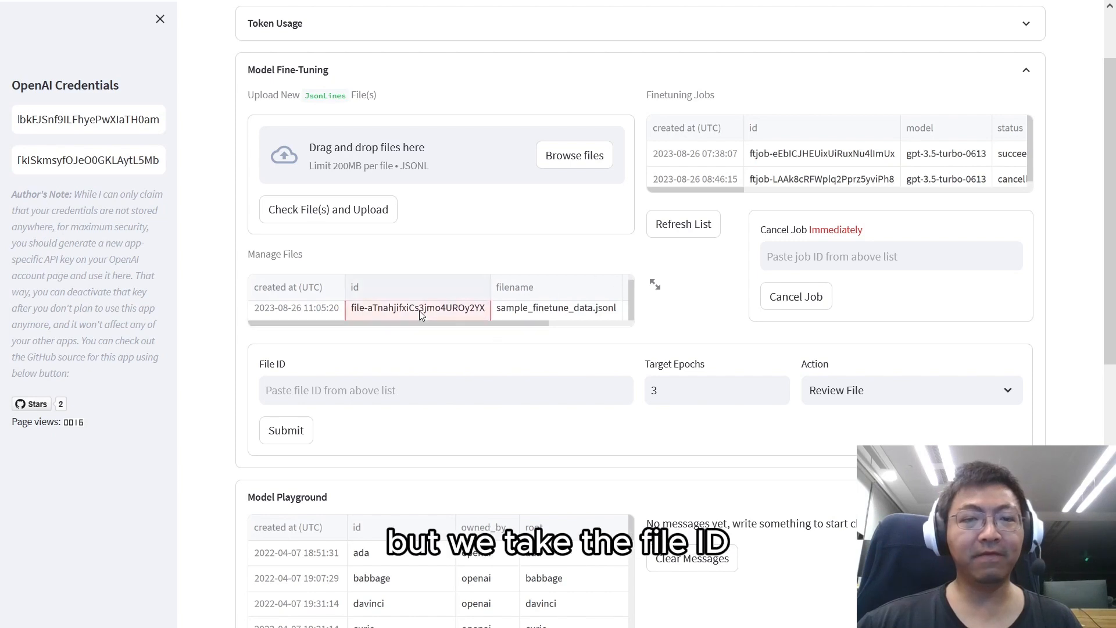
left_click(411, 261)
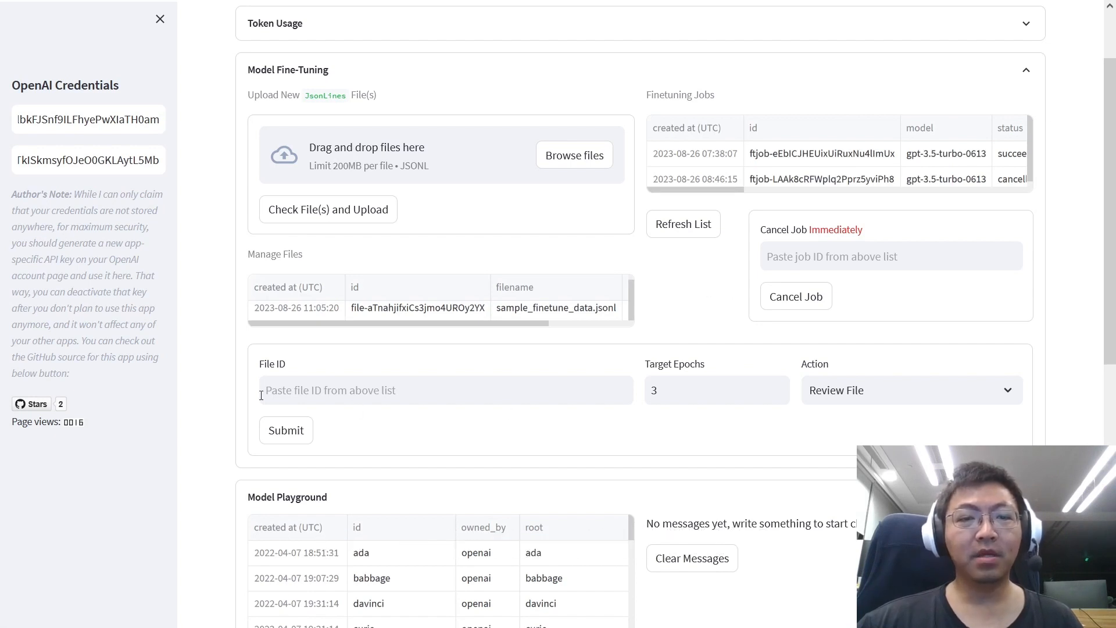
Check which actions are available for an uploaded file, keeping Review File as the chosen action.
left_click(863, 393)
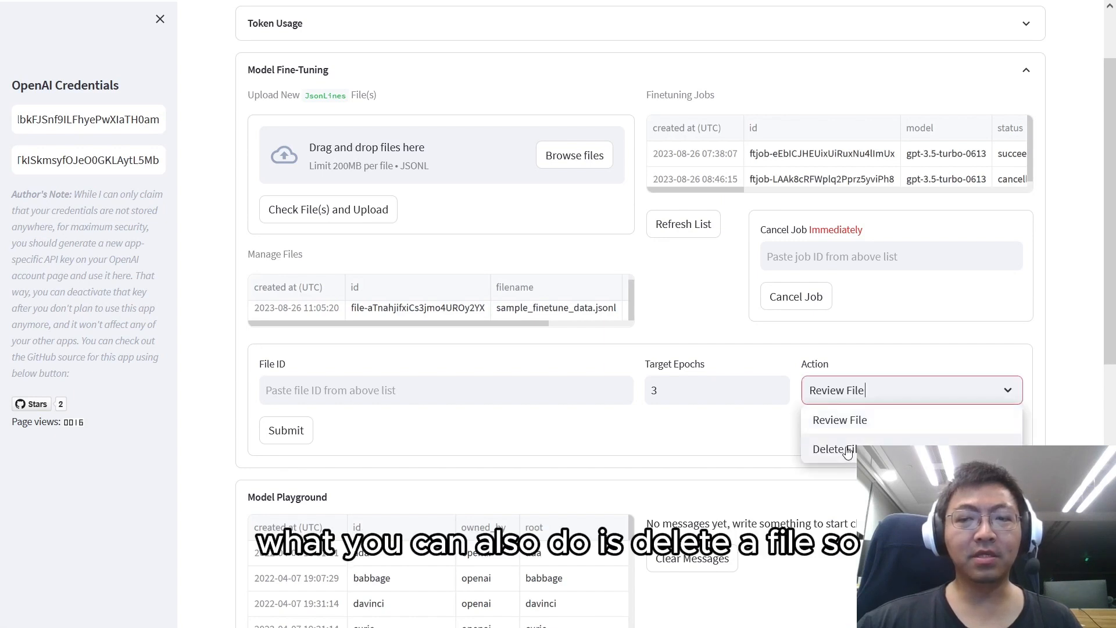
left_click_drag(494, 323, 341, 315)
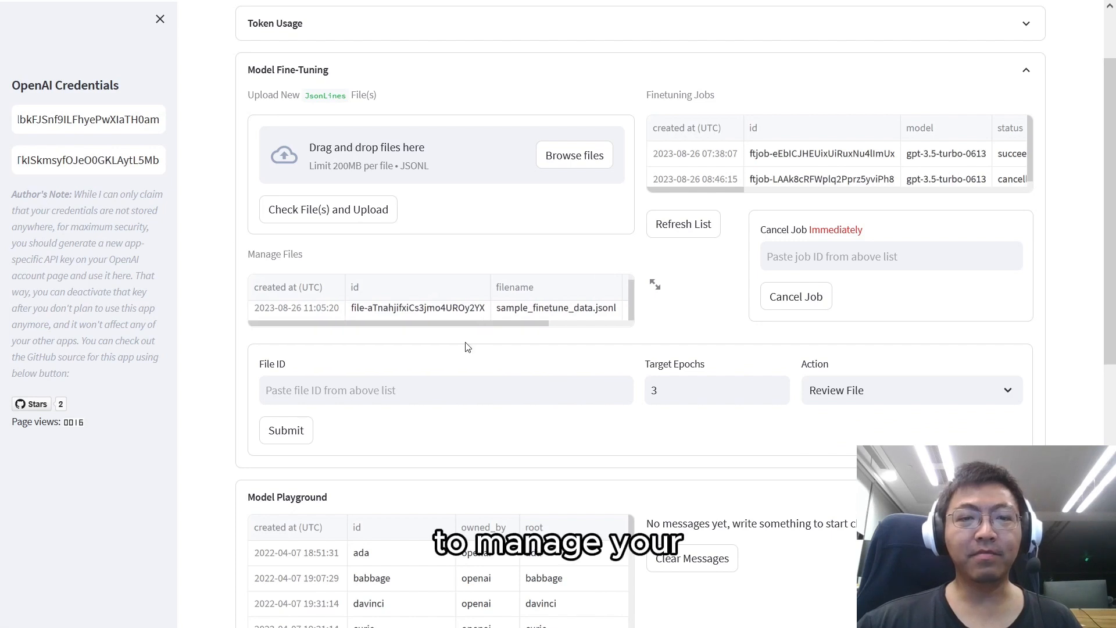
left_click(875, 393)
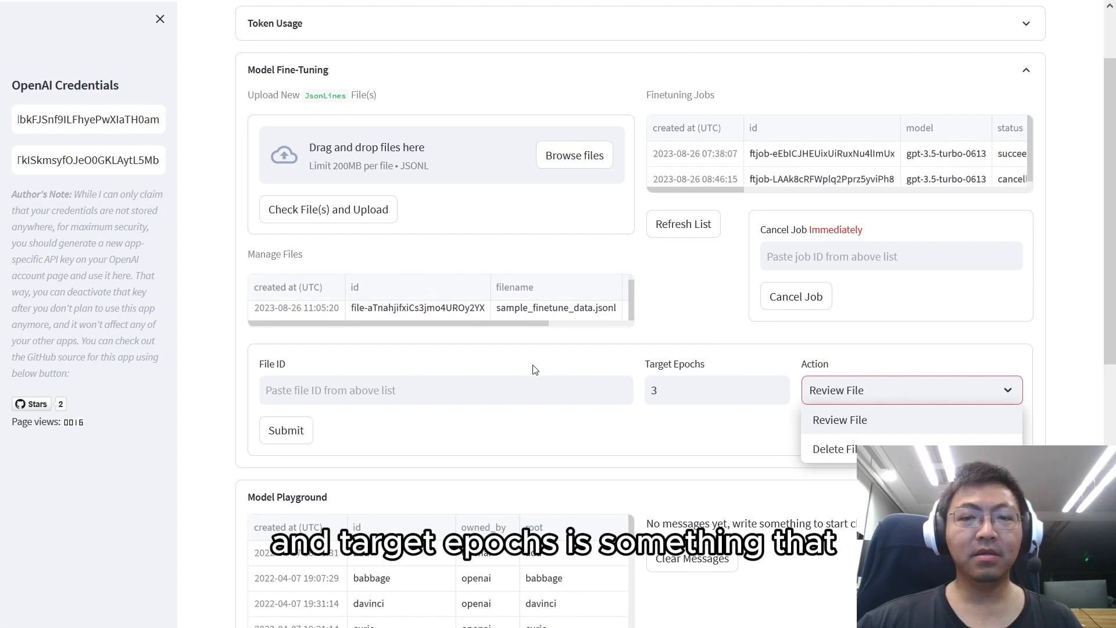
left_click(738, 369)
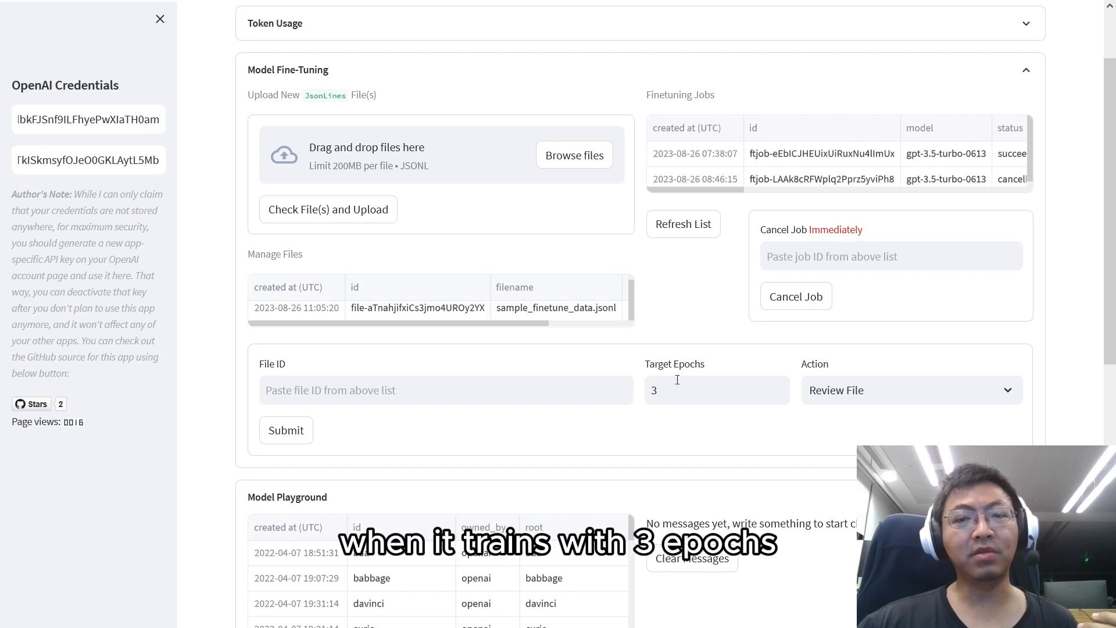
Enter the file ID of sample_finetune_data.jsonl and submit it for review with 3 target epochs.
left_click(490, 388)
type("file-aTnahjifxiCs3jmo4UROy2YX")
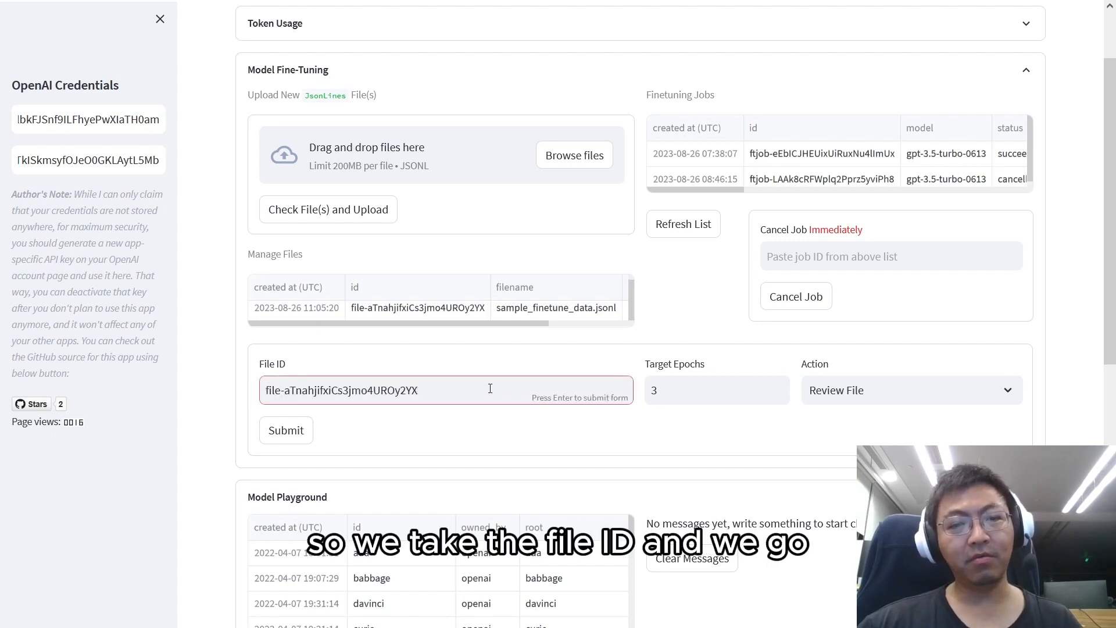
left_click(278, 443)
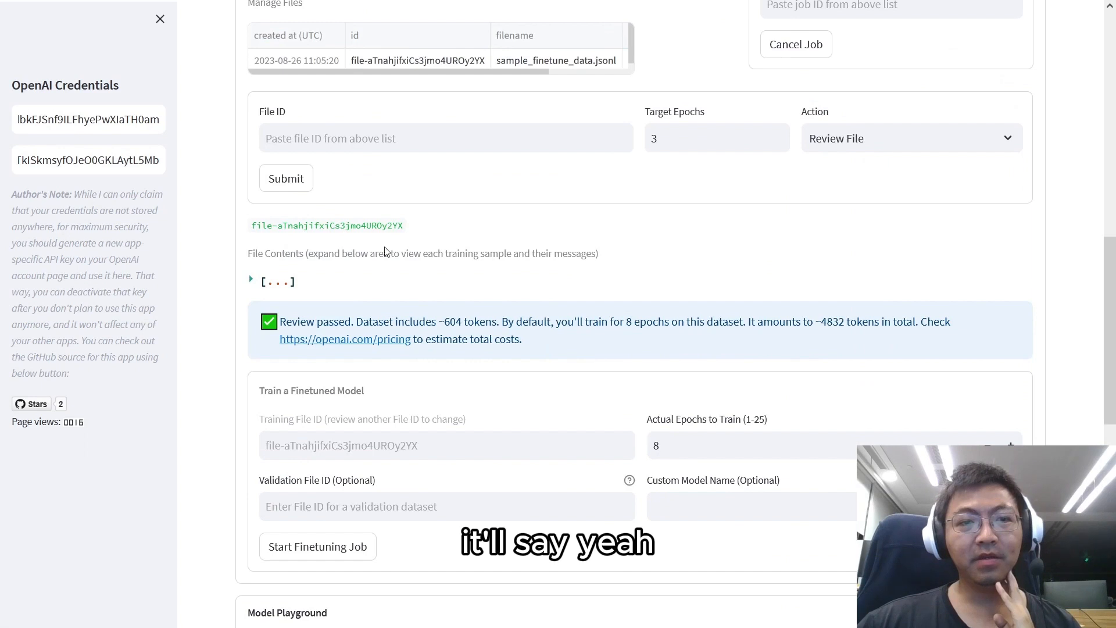
Expand the reviewed file's contents down to the three individual messages of the first training sample.
left_click(252, 282)
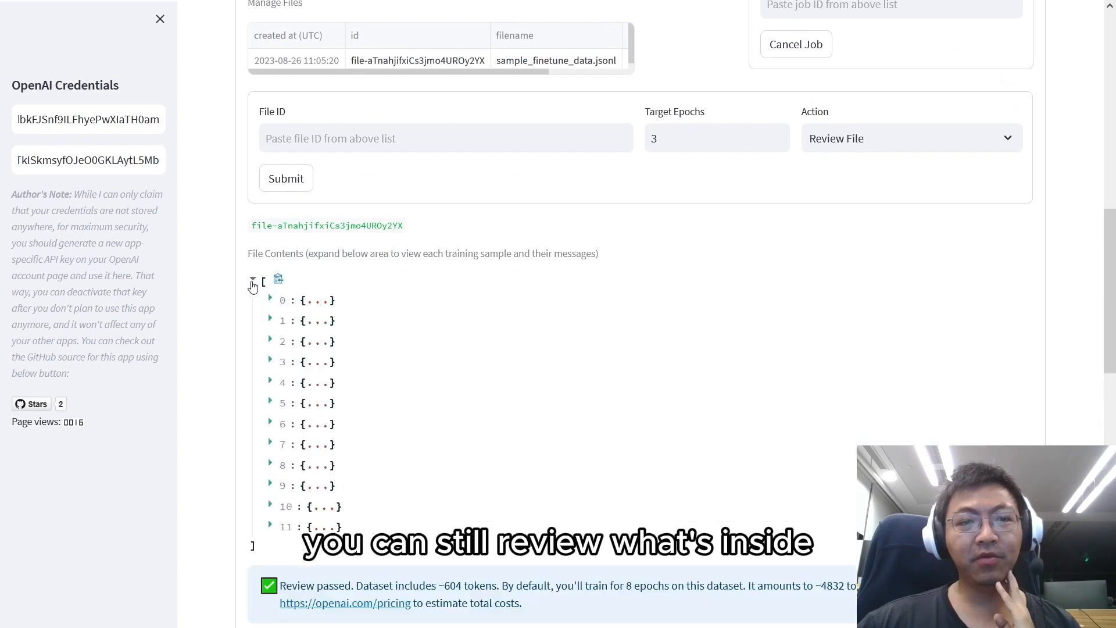
left_click(271, 299)
left_click(292, 316)
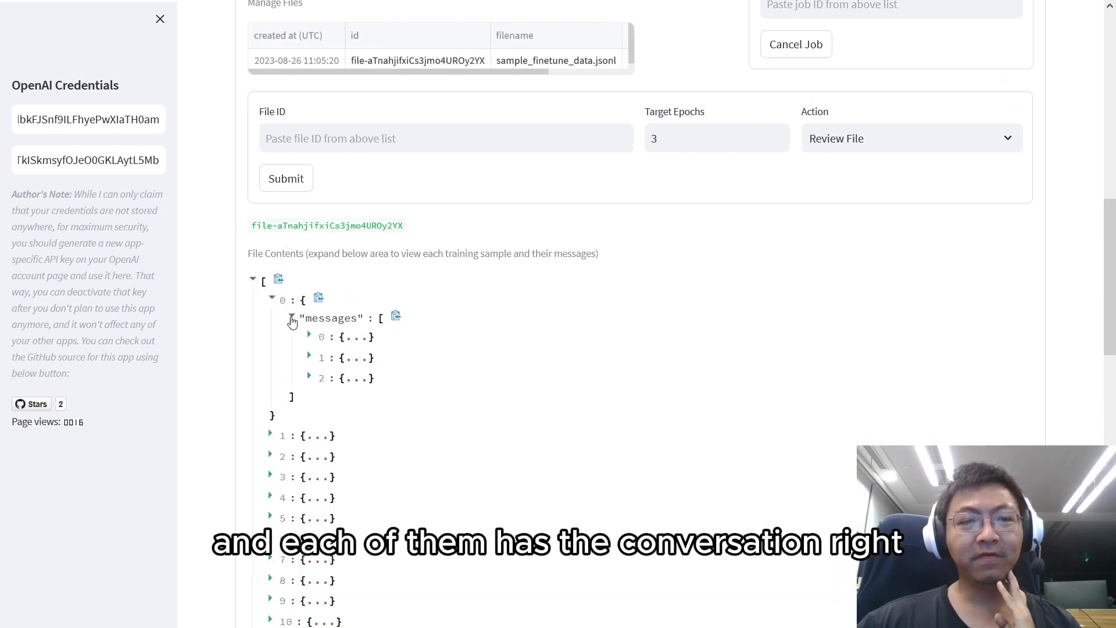
left_click(309, 336)
left_click(310, 414)
left_click(309, 491)
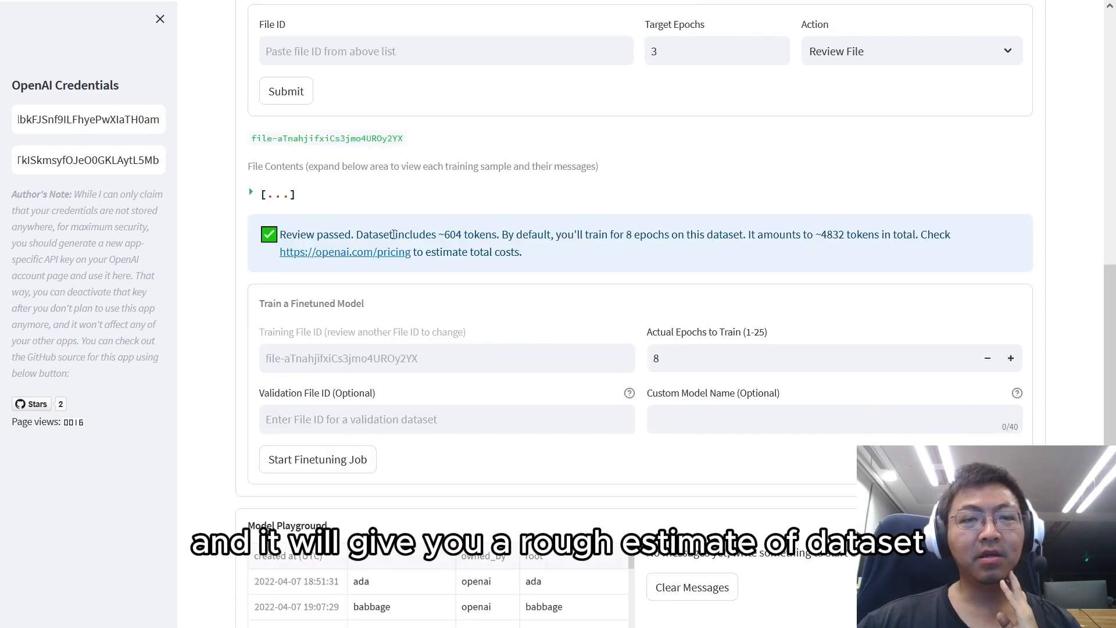
Examine the review result for the dataset's token estimate, the default number of epochs and the total training tokens.
left_click_drag(438, 235, 495, 234)
left_click(466, 237)
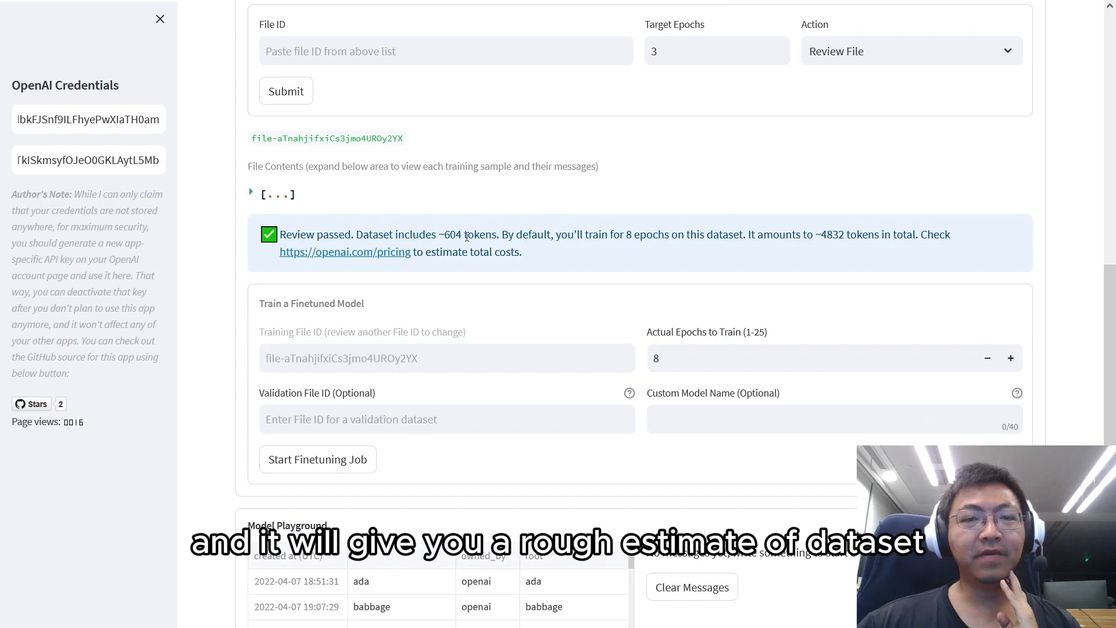
left_click_drag(356, 234, 451, 235)
left_click(475, 234)
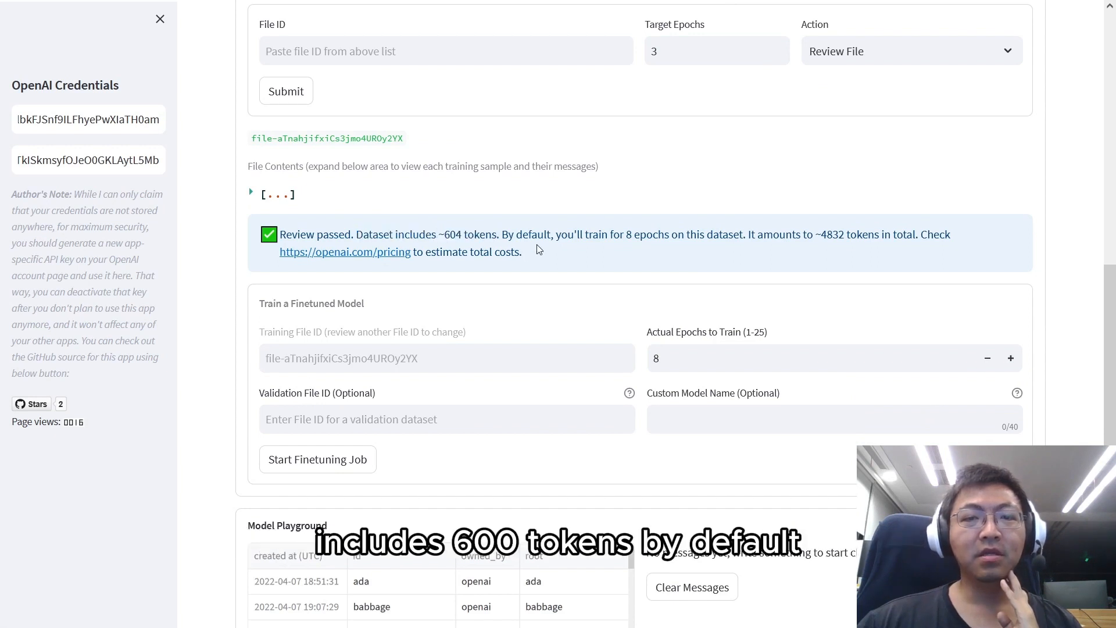
scroll(605, 239, "up", 2)
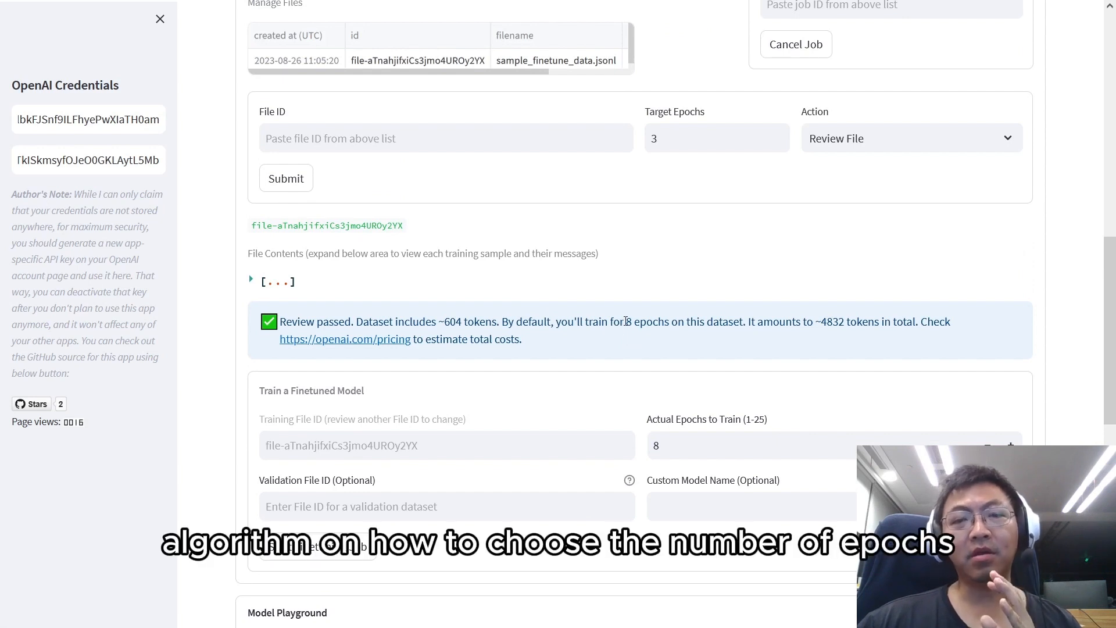
left_click_drag(625, 321, 639, 322)
left_click(653, 328)
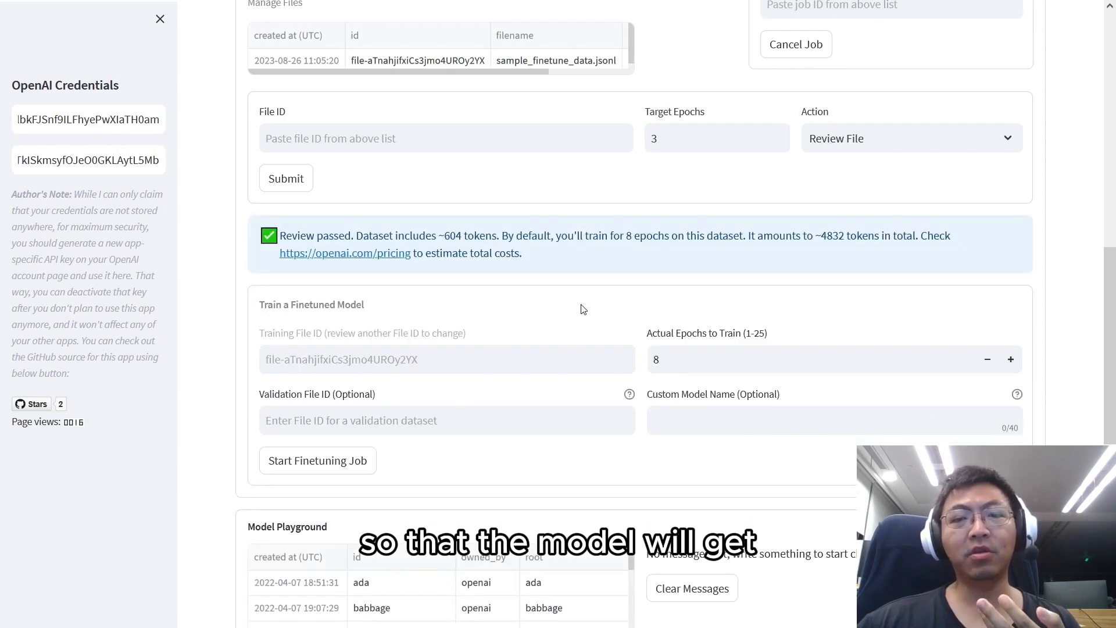
scroll(584, 305, "up", 2)
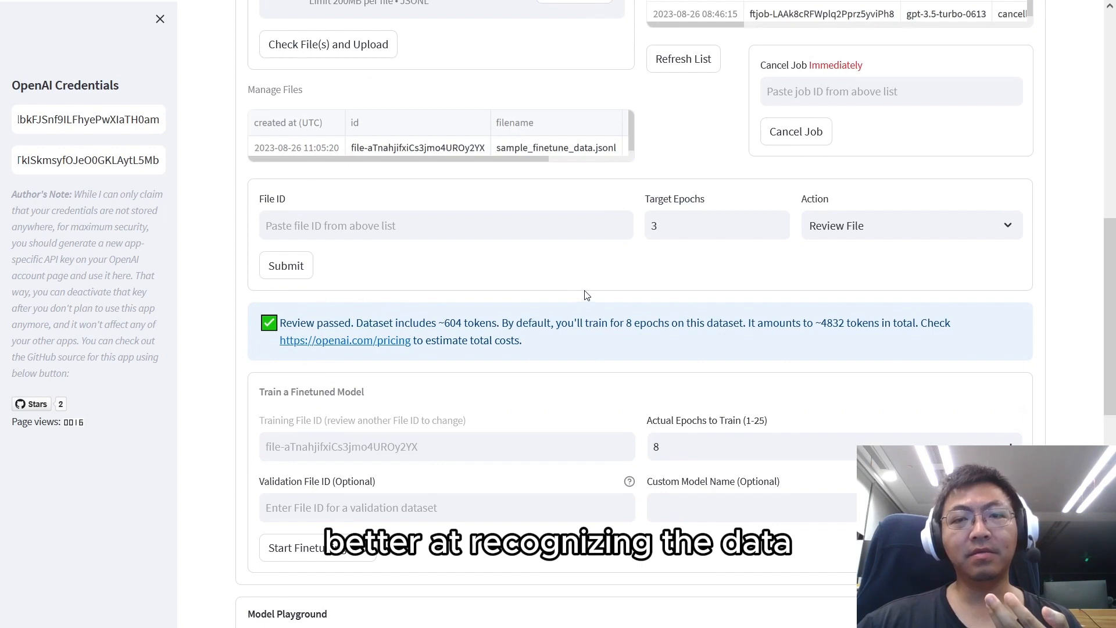
left_click_drag(816, 323, 846, 324)
left_click(846, 324)
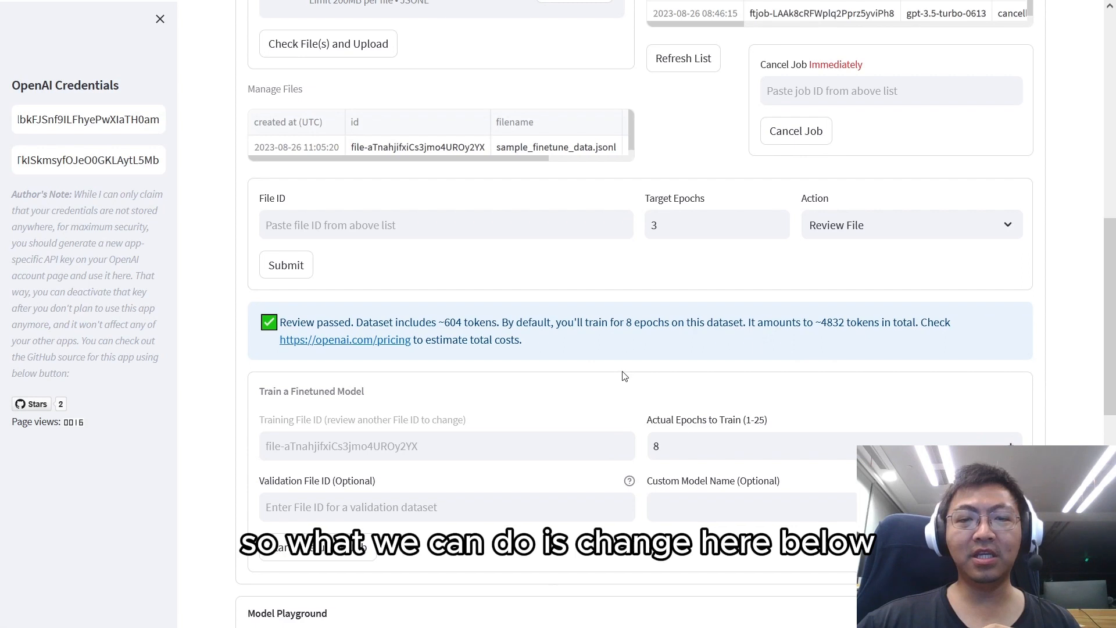
Set the actual epochs to train to 2 for the fine-tuned model.
scroll(638, 408, "down", 1)
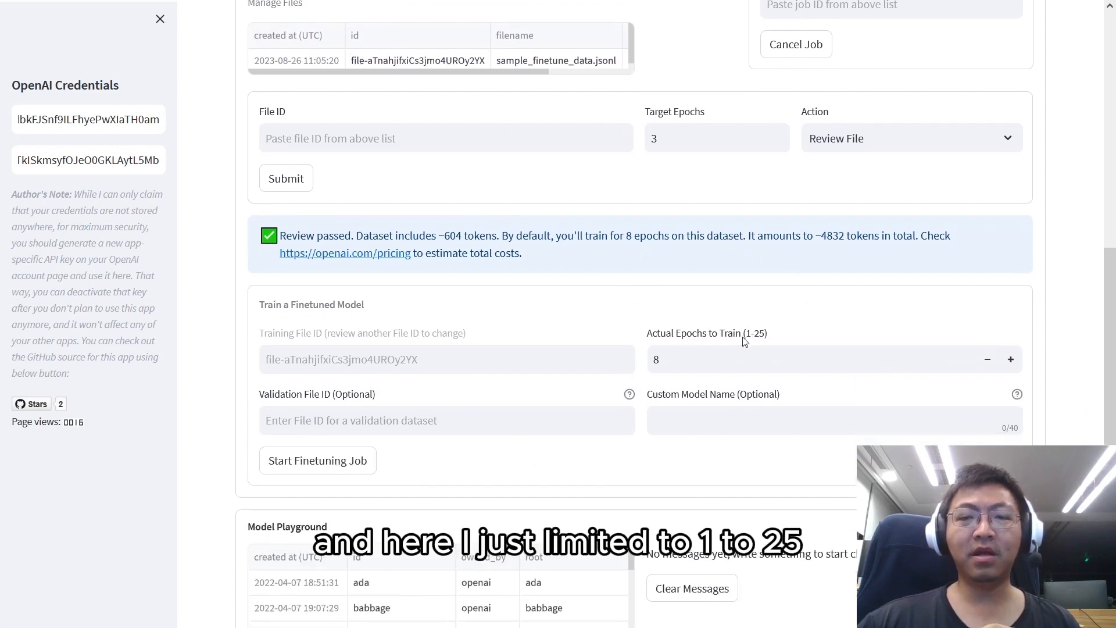
double_click(656, 359)
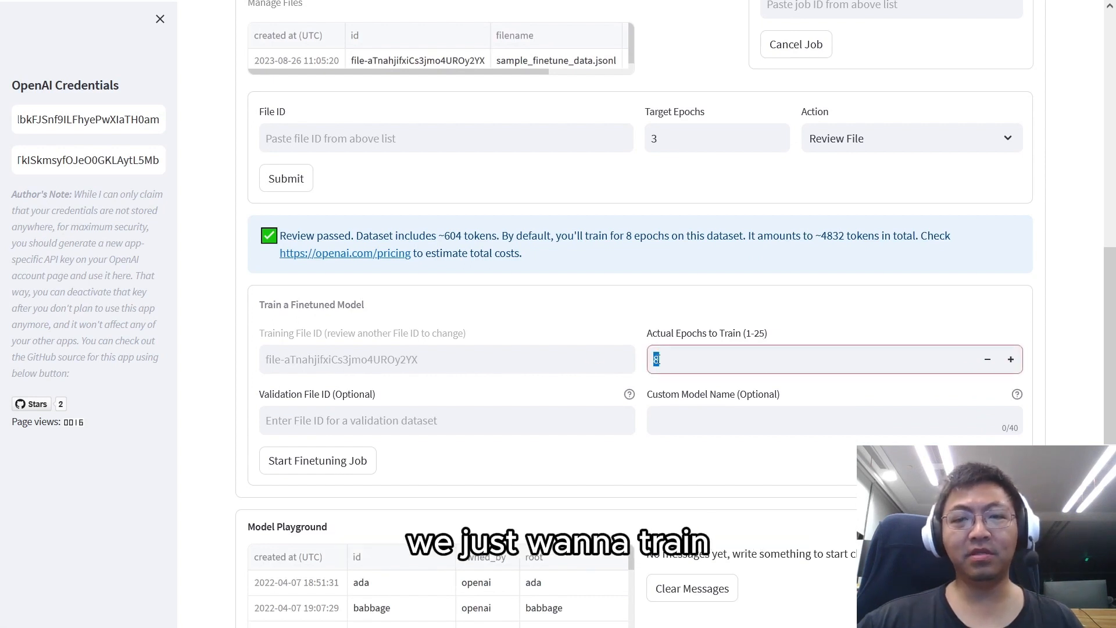
type("2")
left_click(603, 319)
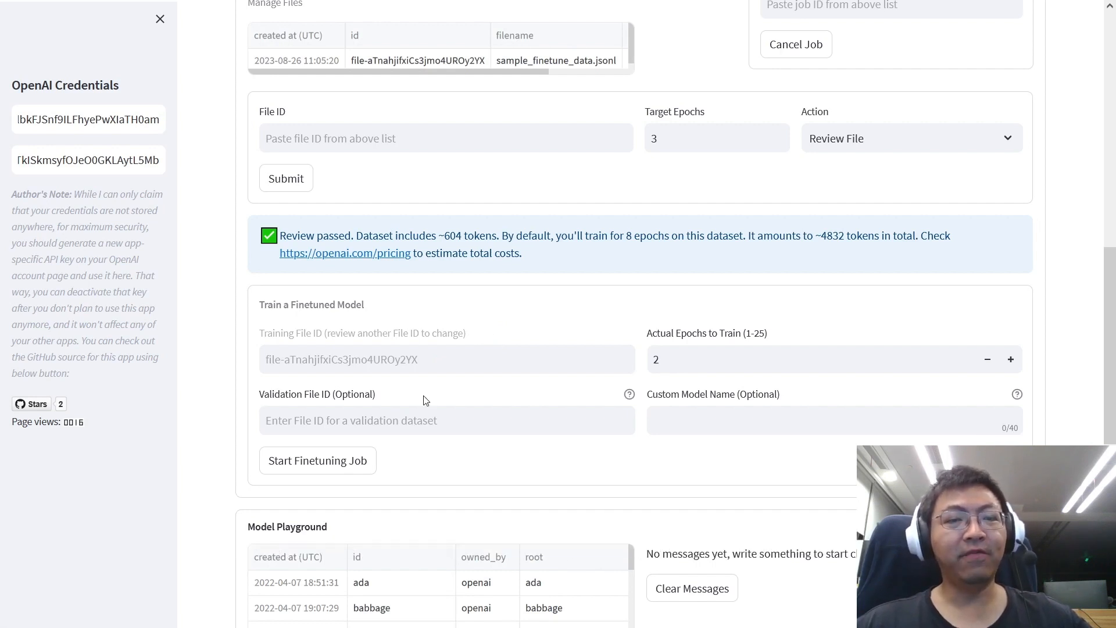
scroll(410, 401, "up", 1)
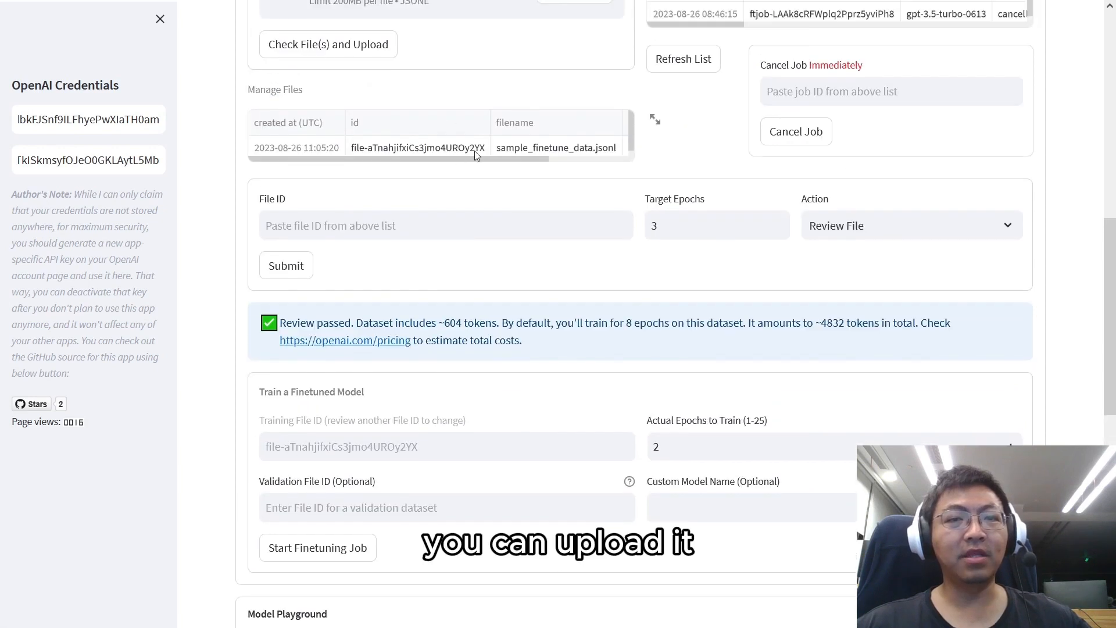
mouse_move(463, 158)
left_mouse_down()
mouse_move(526, 162)
mouse_move(451, 164)
left_mouse_up()
scroll(456, 151, "up", 1)
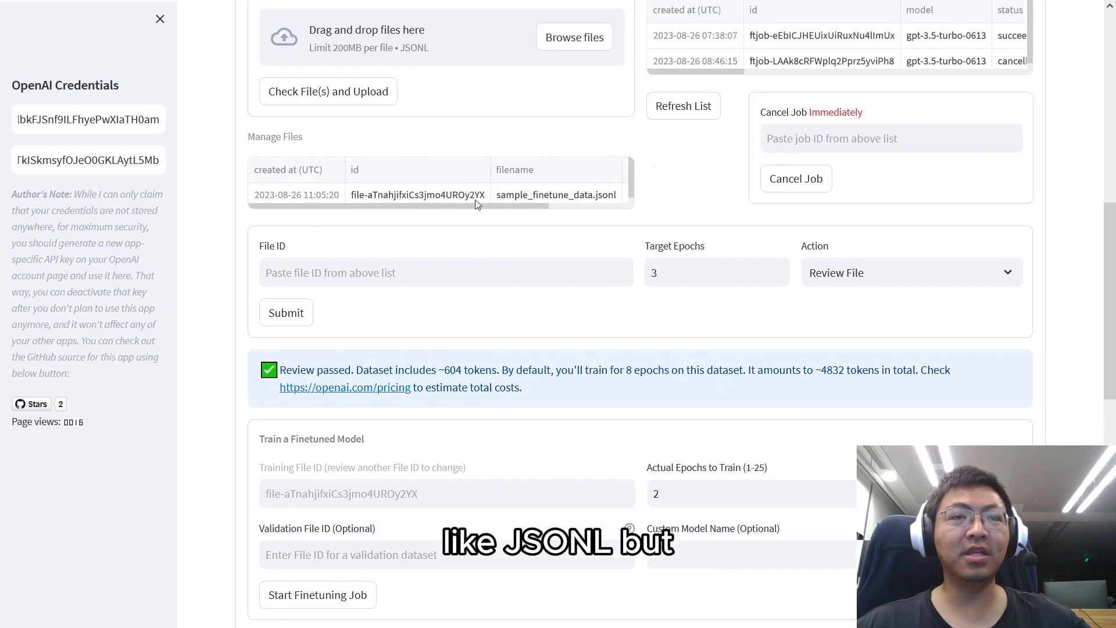
scroll(458, 144, "down", 3)
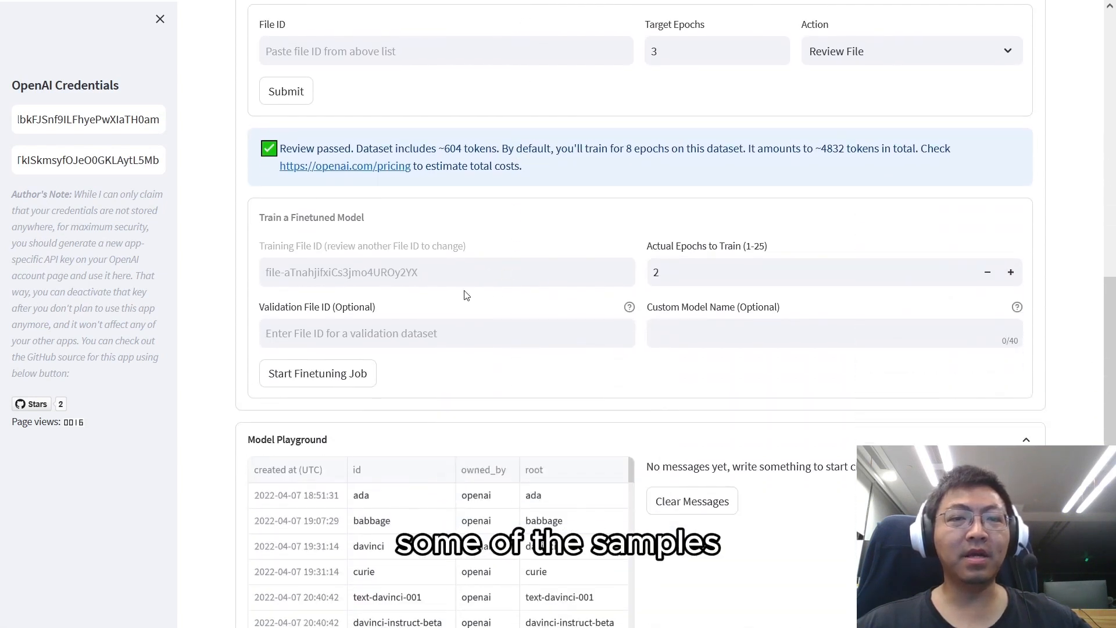
scroll(378, 258, "up", 1)
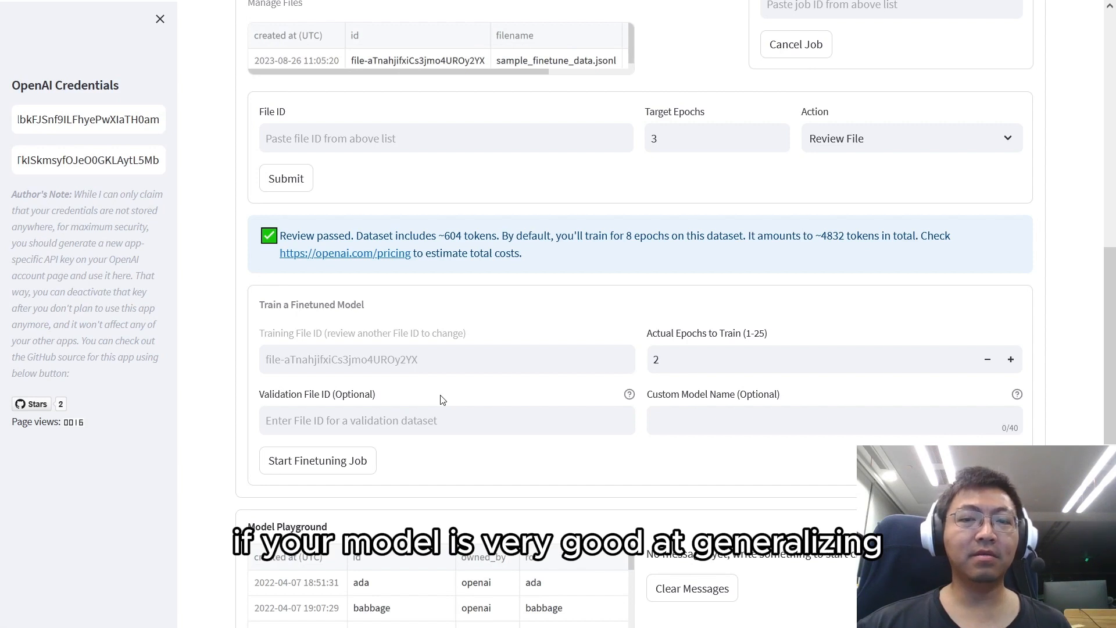
Read the help on the optional custom model name, leave the name empty, and start the fine-tuning job.
left_click(753, 429)
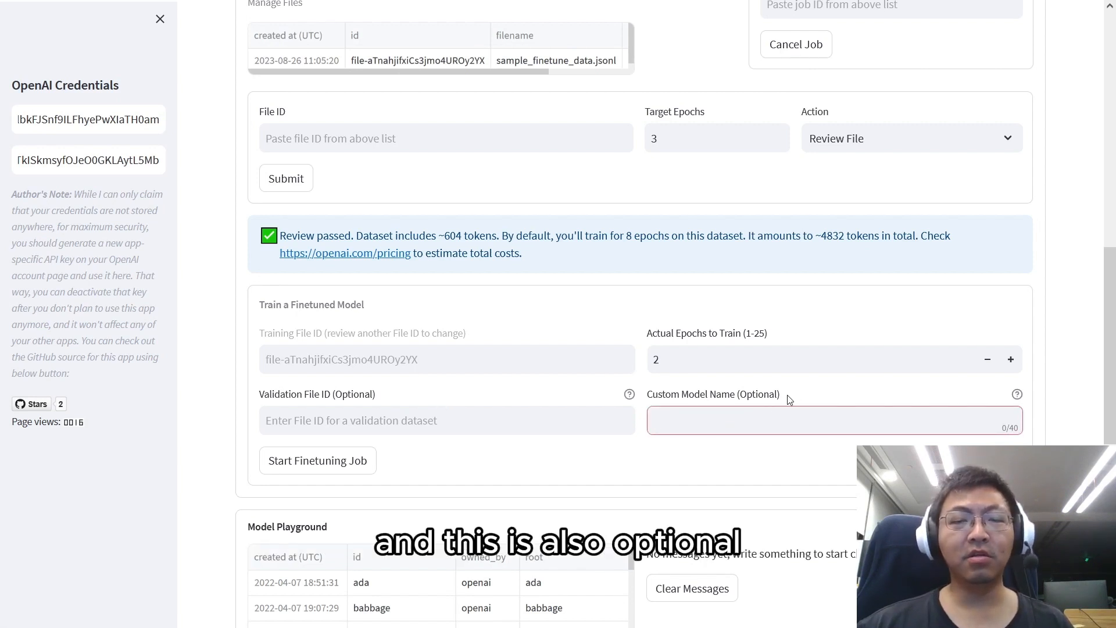
mouse_move(1018, 397)
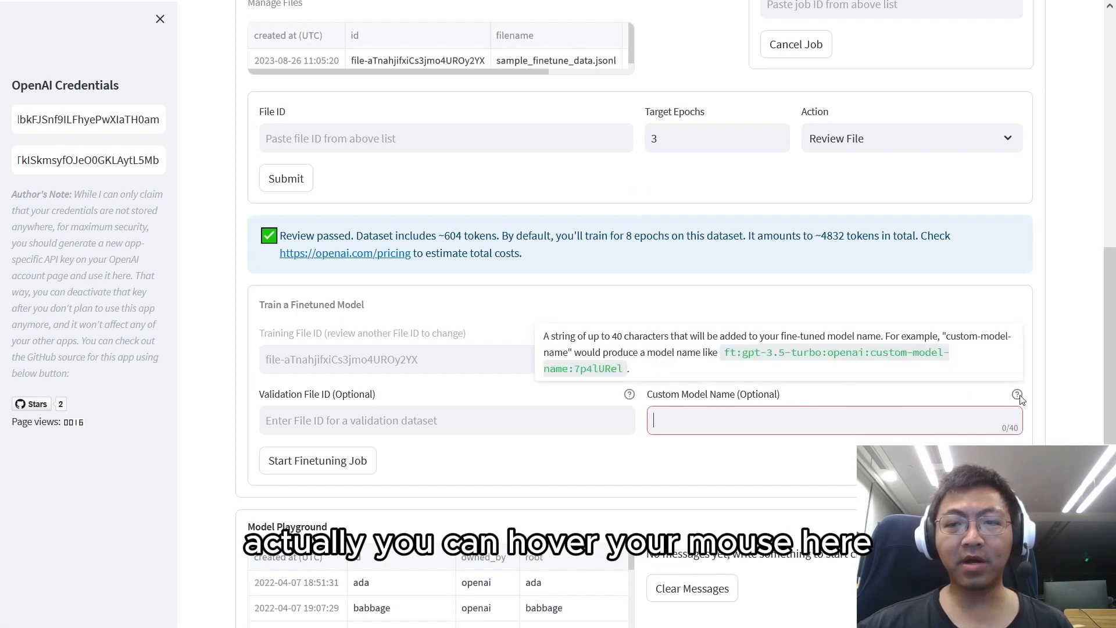
left_click_drag(870, 352, 568, 369)
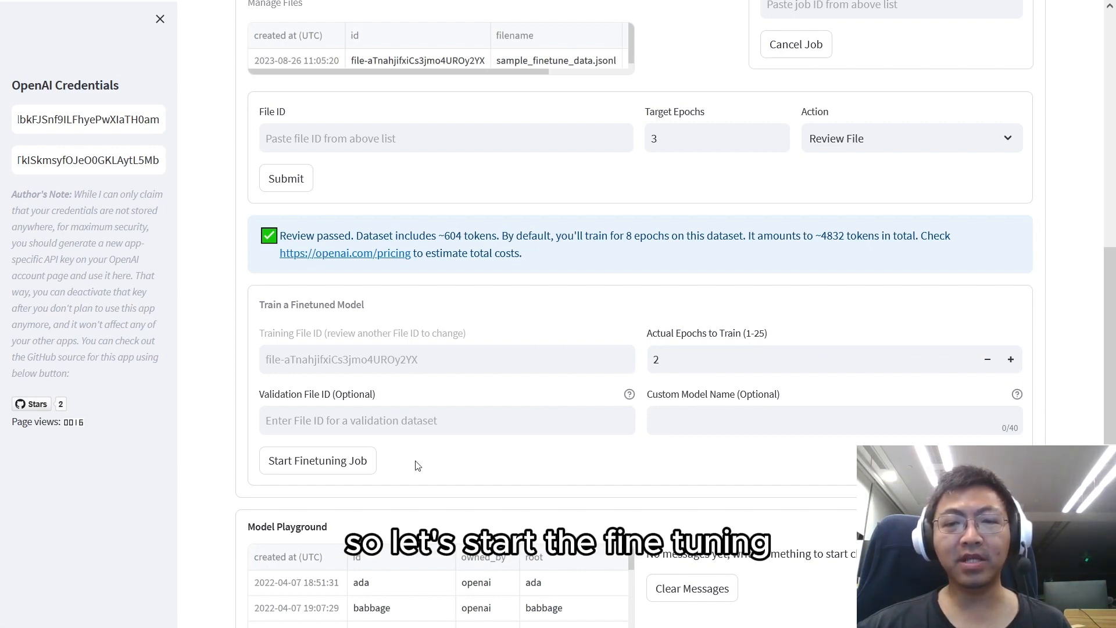
left_click(334, 464)
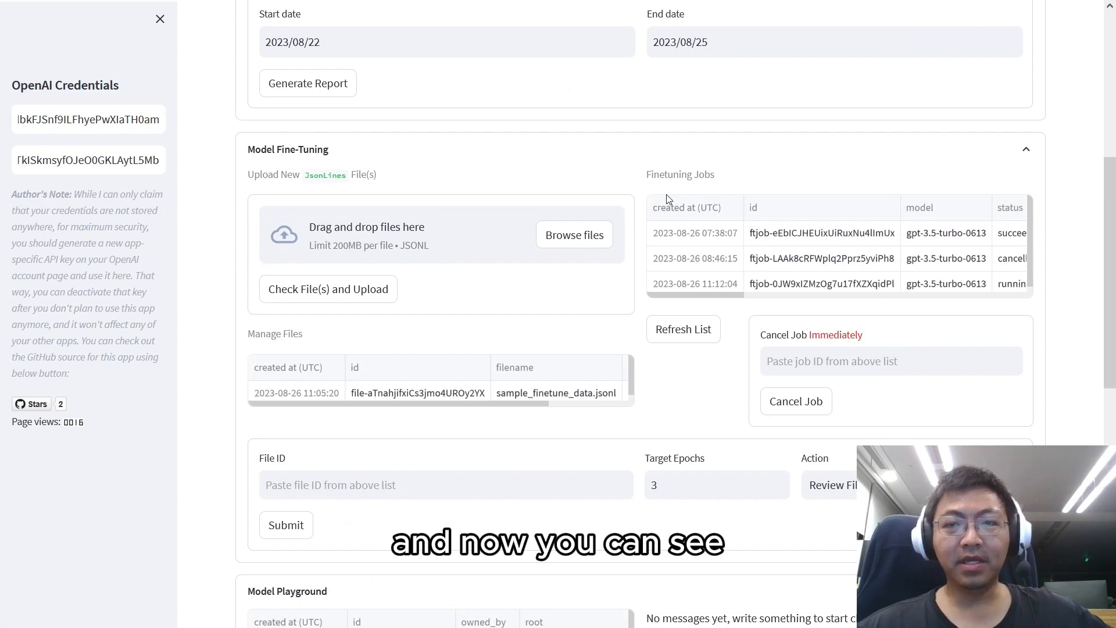
Examine the status of each job in the Finetuning Jobs table, including the newly started one.
left_click_drag(1108, 250, 1109, 260)
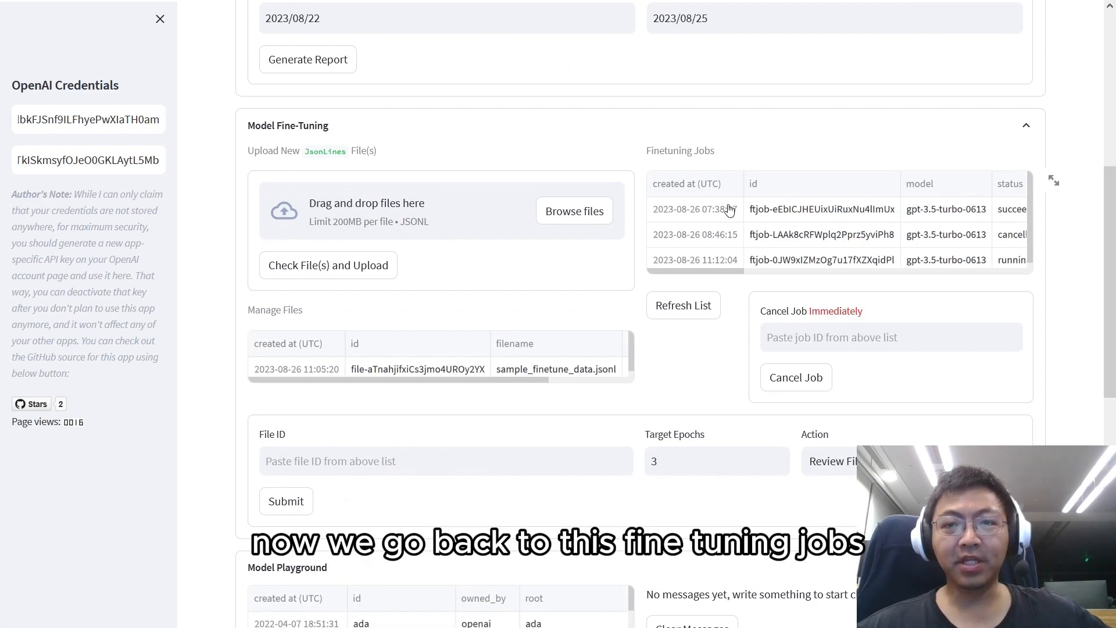
left_click_drag(1039, 282, 1040, 282)
left_click_drag(726, 272, 760, 275)
left_click(953, 263)
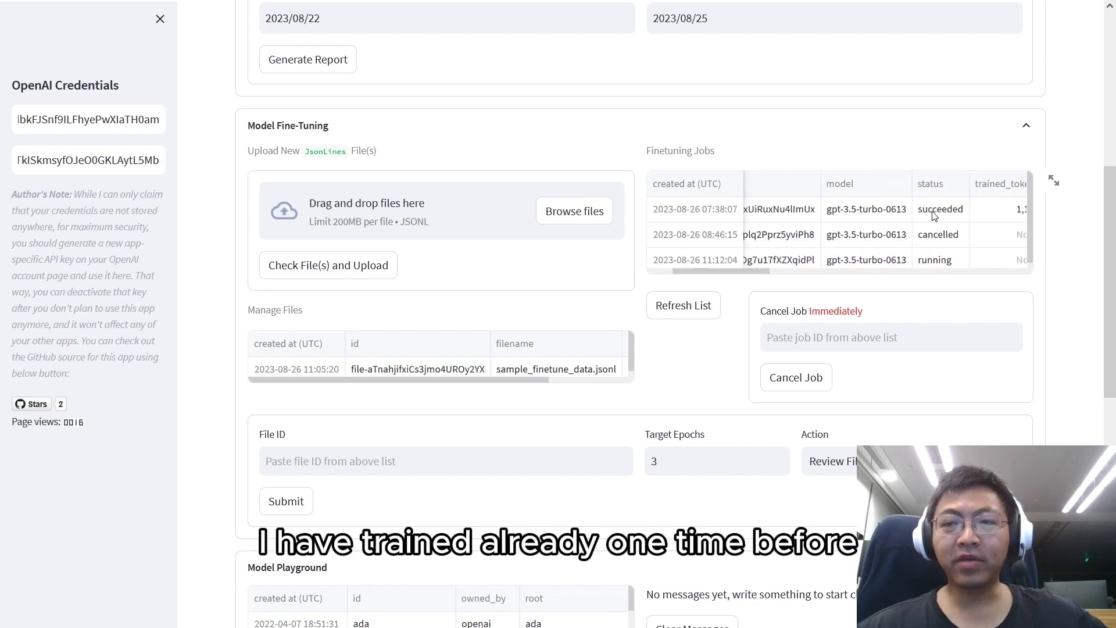
left_click(956, 211)
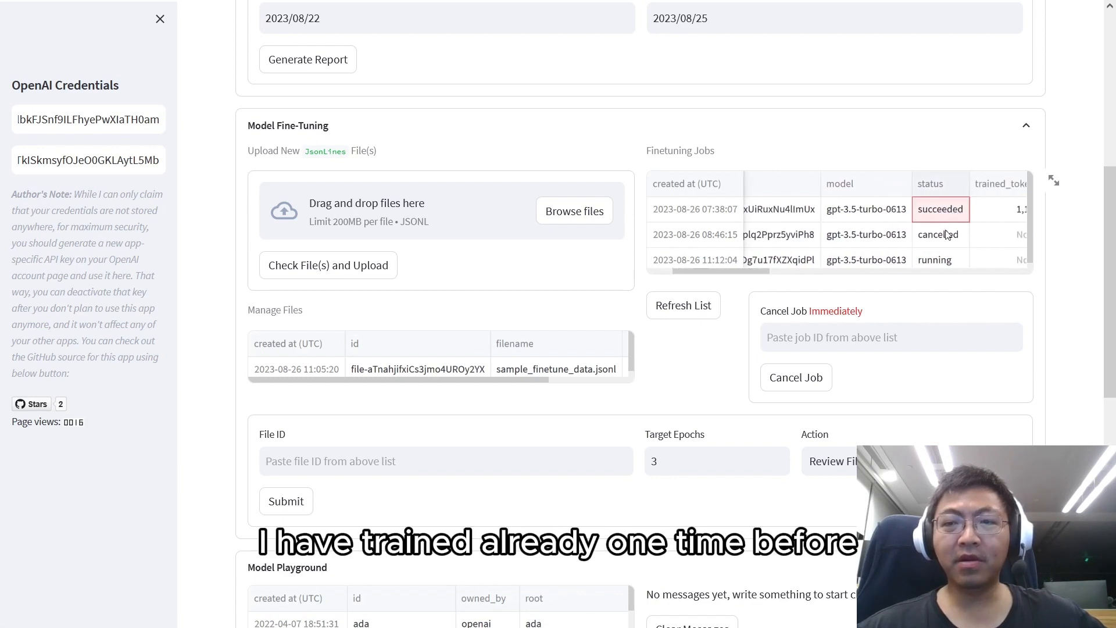
left_click(945, 239)
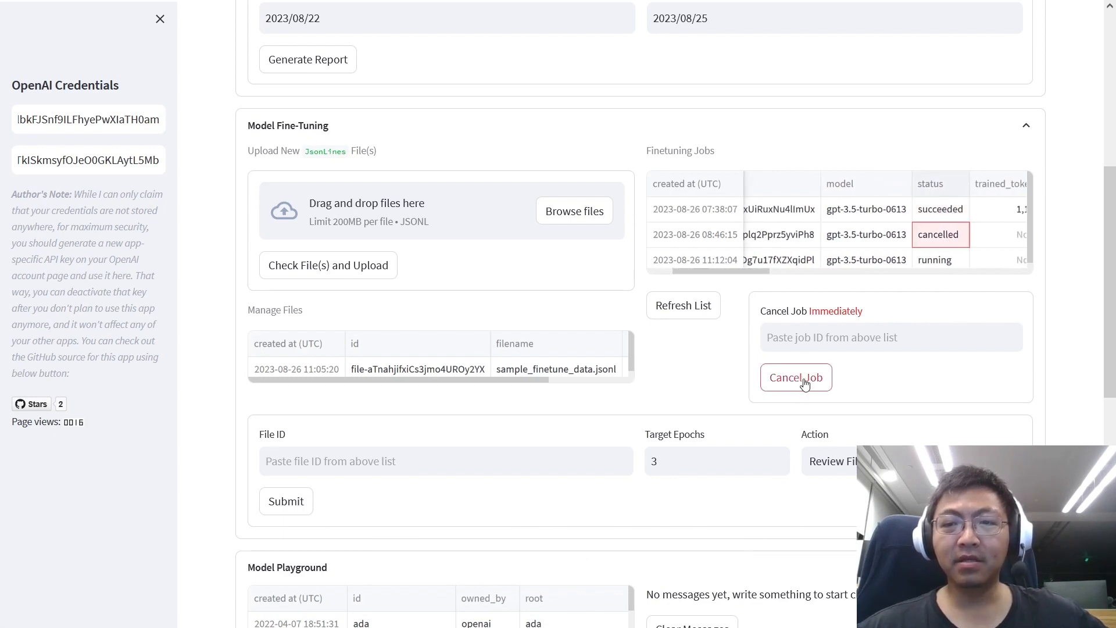
mouse_move(732, 274)
left_mouse_down()
mouse_move(773, 275)
mouse_move(715, 274)
mouse_move(751, 273)
left_mouse_up()
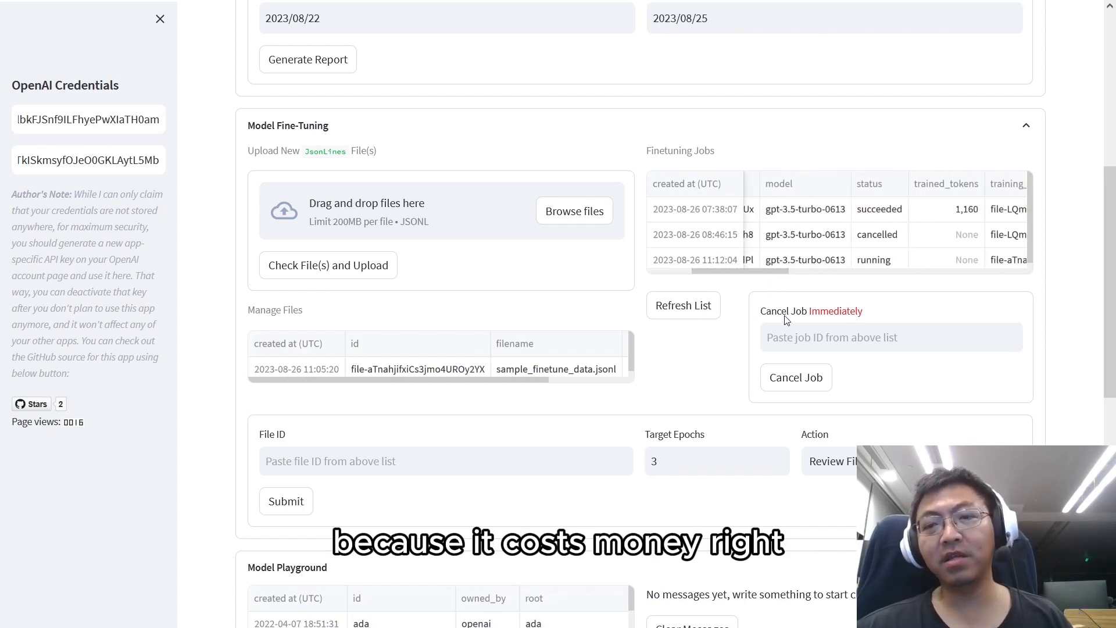
left_click_drag(763, 273, 719, 276)
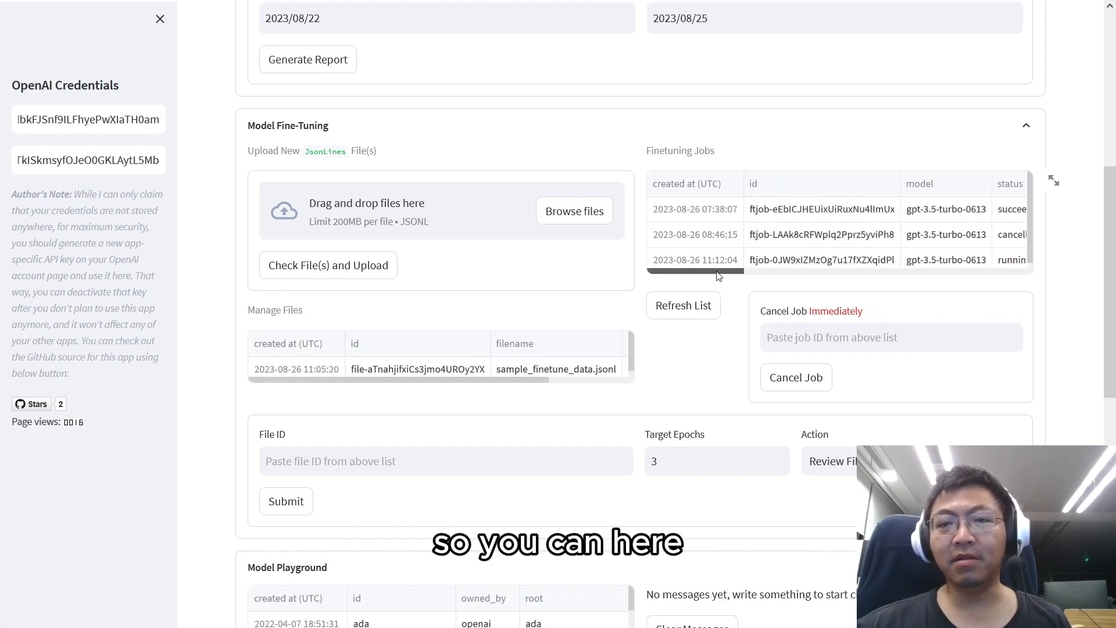
left_click(798, 262)
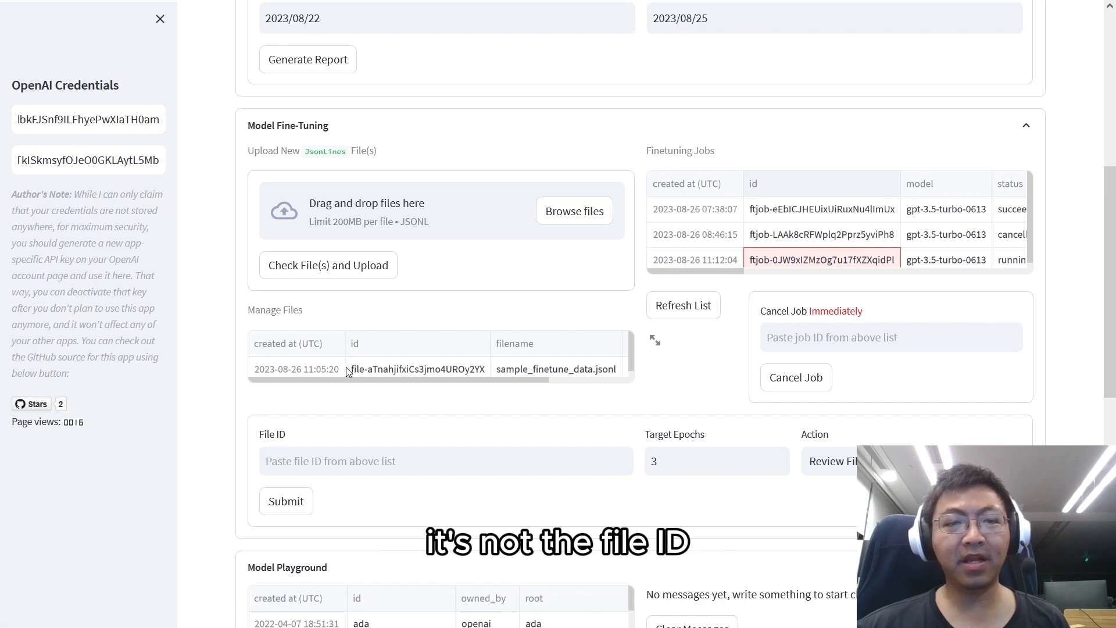
left_click(781, 260)
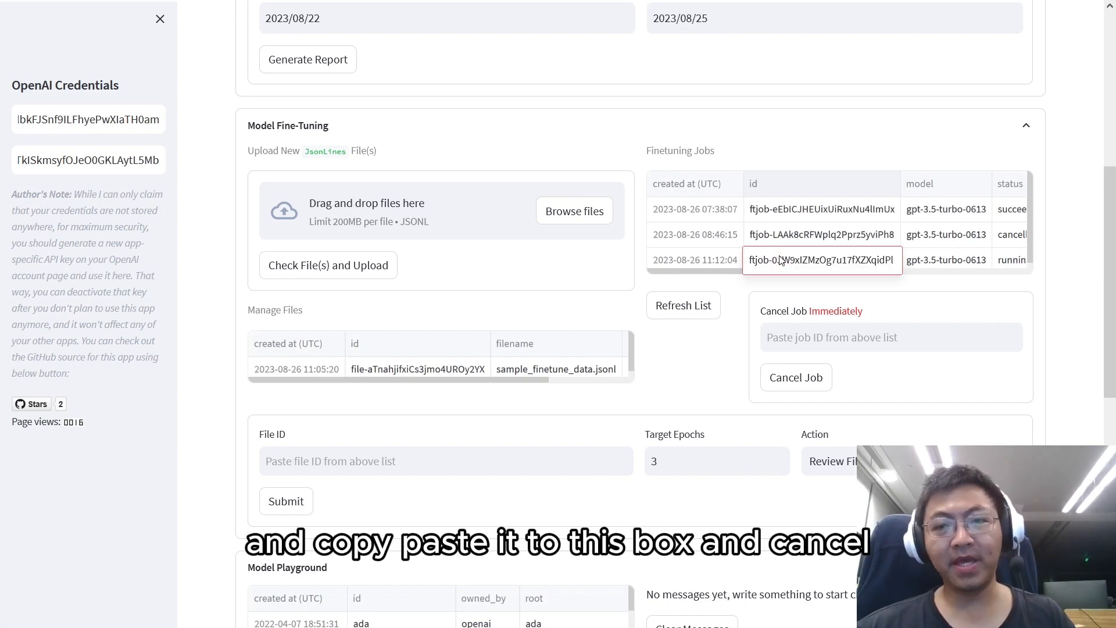
left_click(798, 337)
type("ftjob-0JW9xIZMzOg7u17fXZXqidPl")
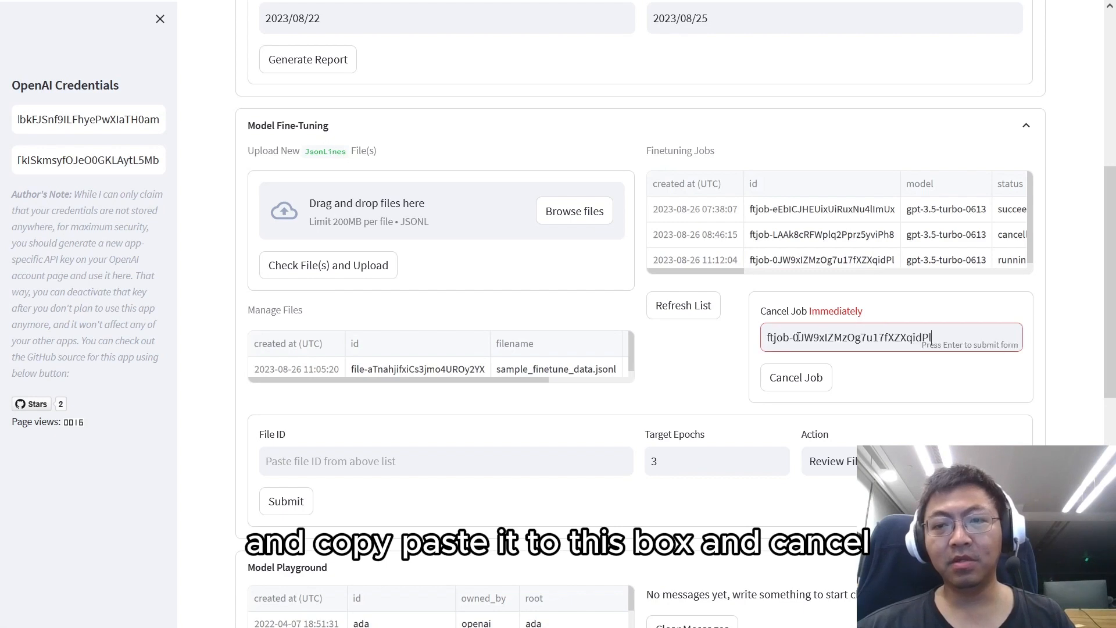
key("ctrl+a")
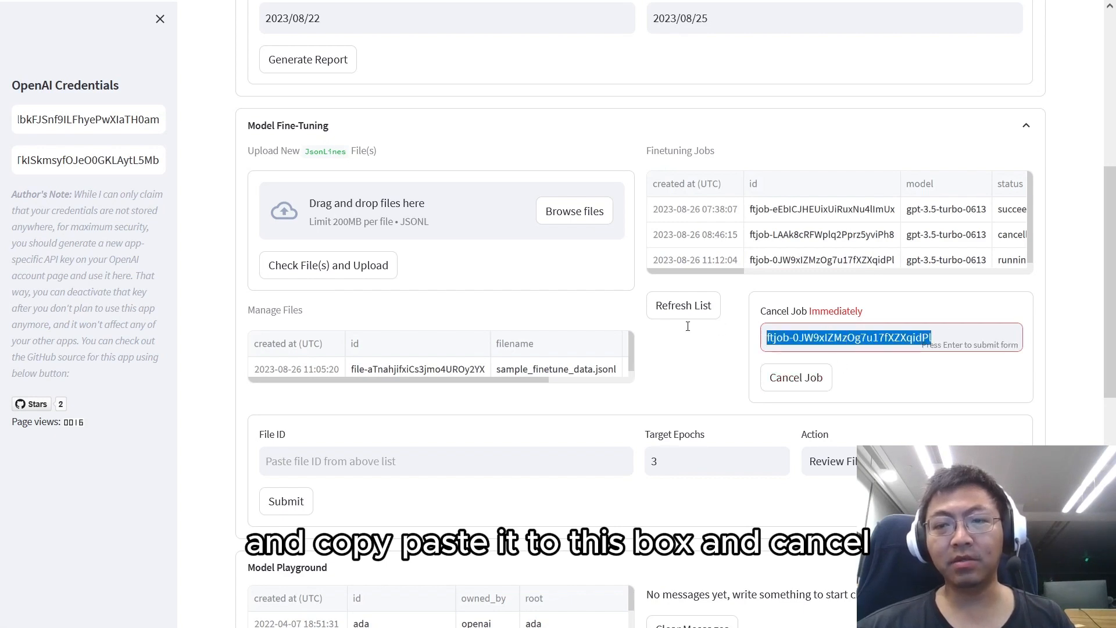
key("BackSpace")
left_click(711, 330)
Refresh the Finetuning Jobs list to update the status of the running job.
left_click_drag(720, 272, 672, 277)
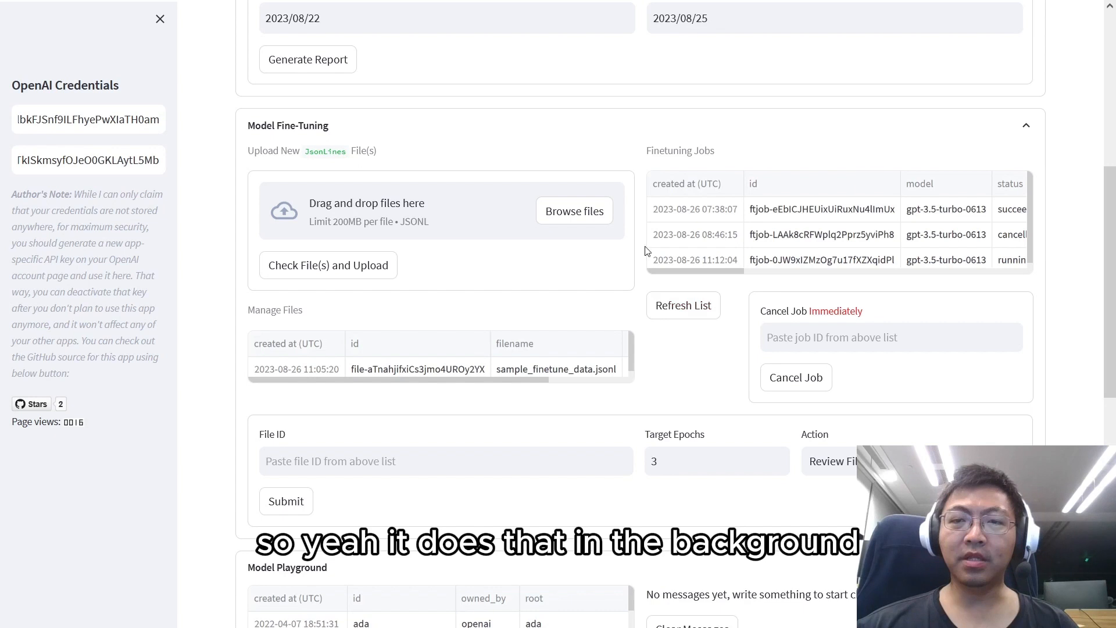
left_click(691, 307)
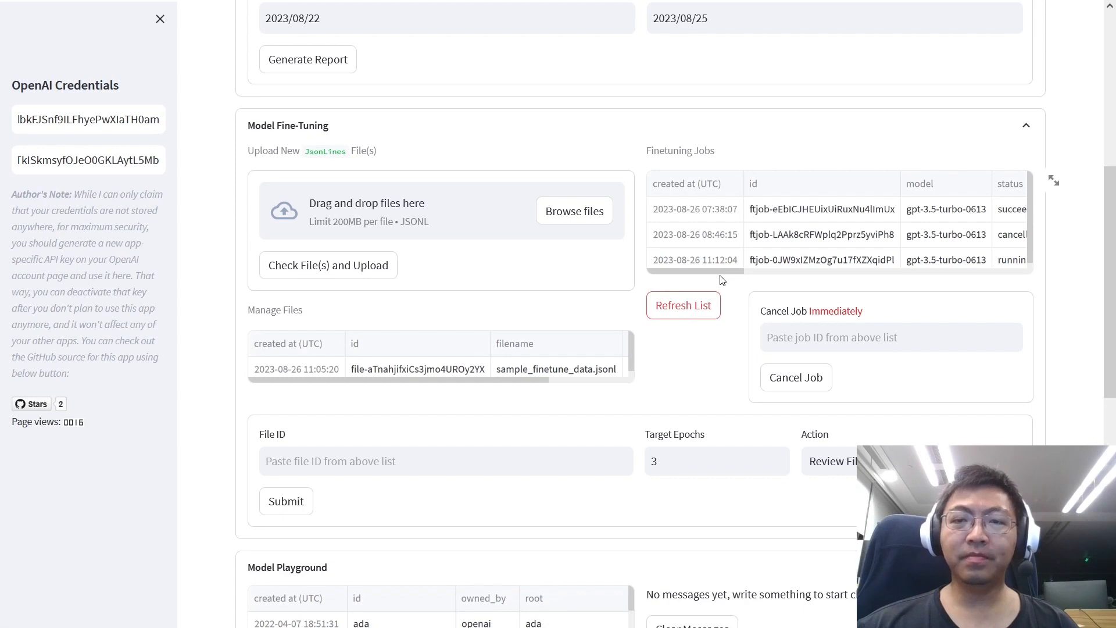
left_click(687, 313)
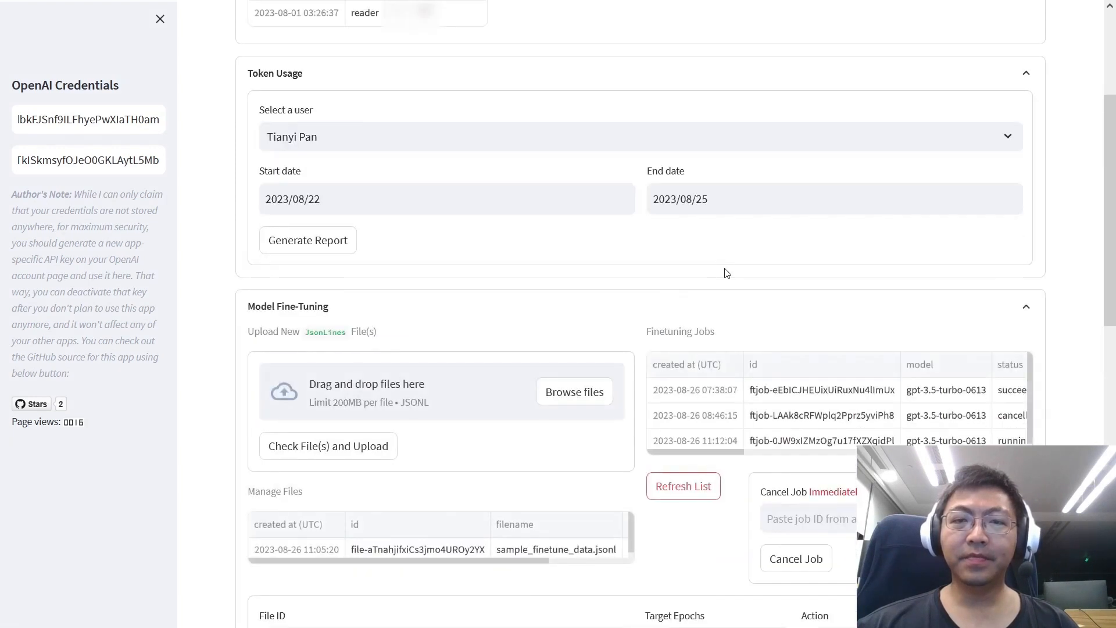
Examine the status, trained tokens and training file of each job in the Finetuning Jobs table.
scroll(862, 346, "down", 1)
mouse_move(708, 365)
left_mouse_down()
mouse_move(928, 371)
mouse_move(691, 369)
left_mouse_up()
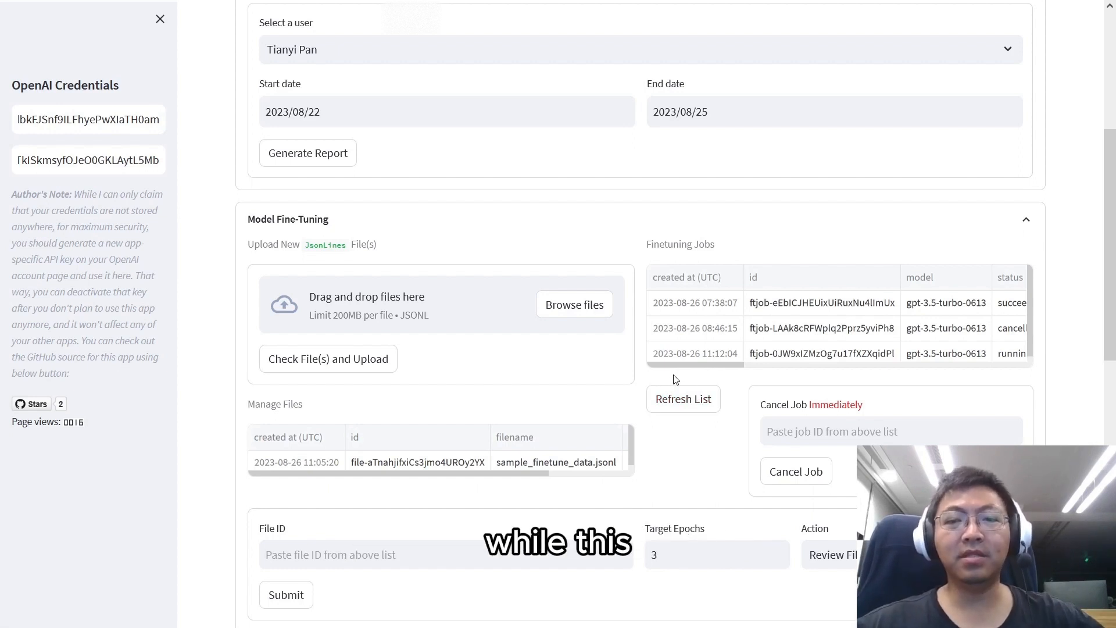
left_click_drag(685, 369, 731, 374)
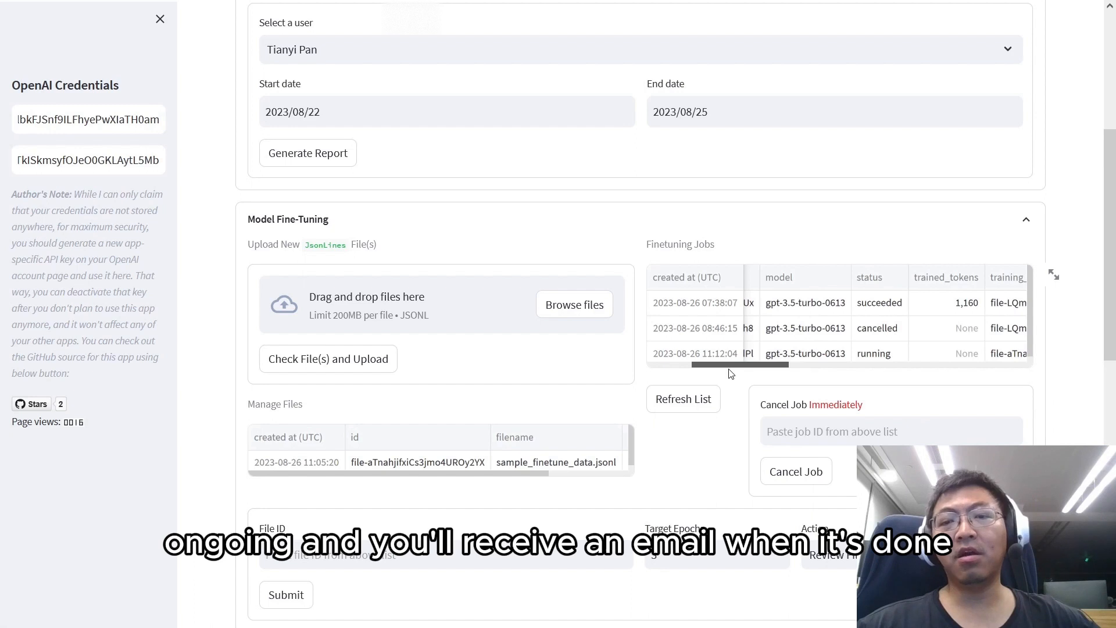
scroll(731, 374, "left", 3)
scroll(720, 413, "up", 2)
left_click_drag(719, 453, 756, 455)
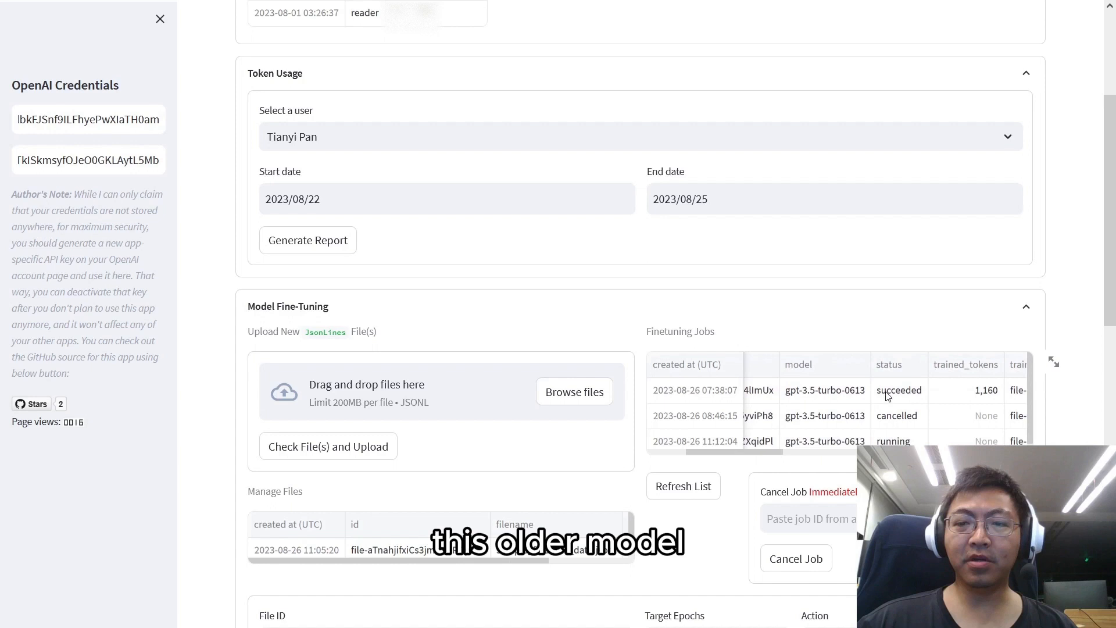
left_click_drag(752, 451, 698, 451)
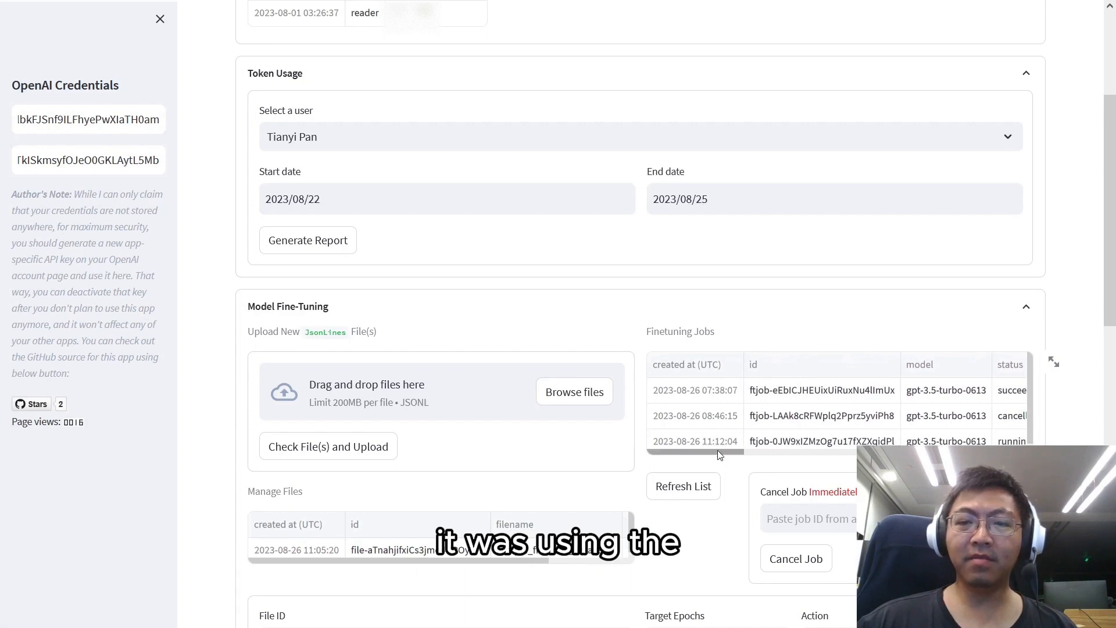
left_click_drag(717, 451, 763, 454)
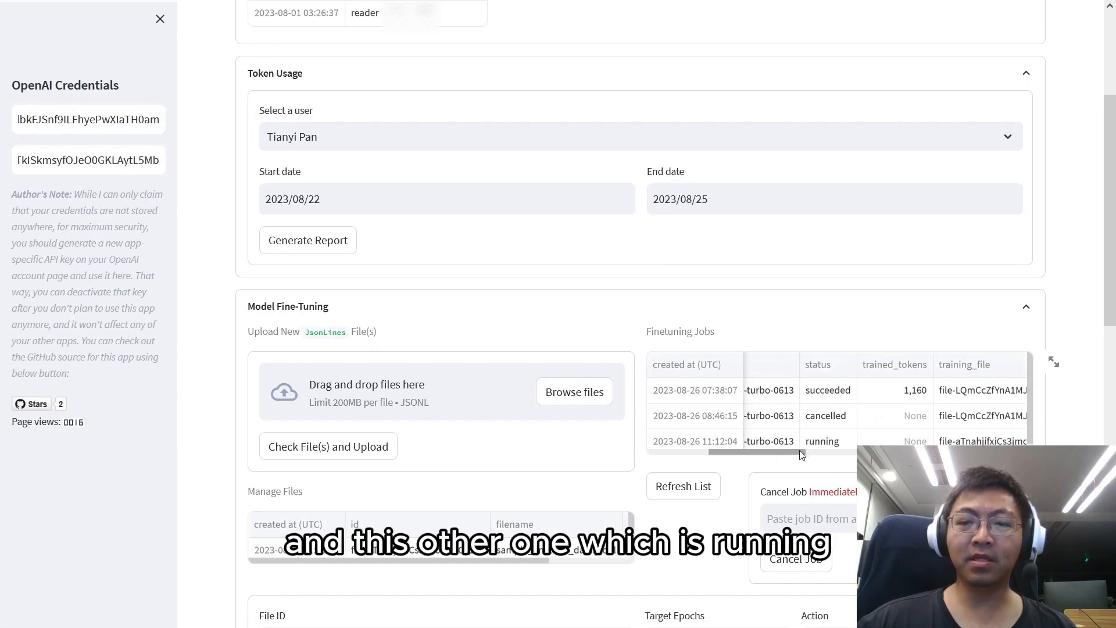
left_click_drag(784, 458, 723, 453)
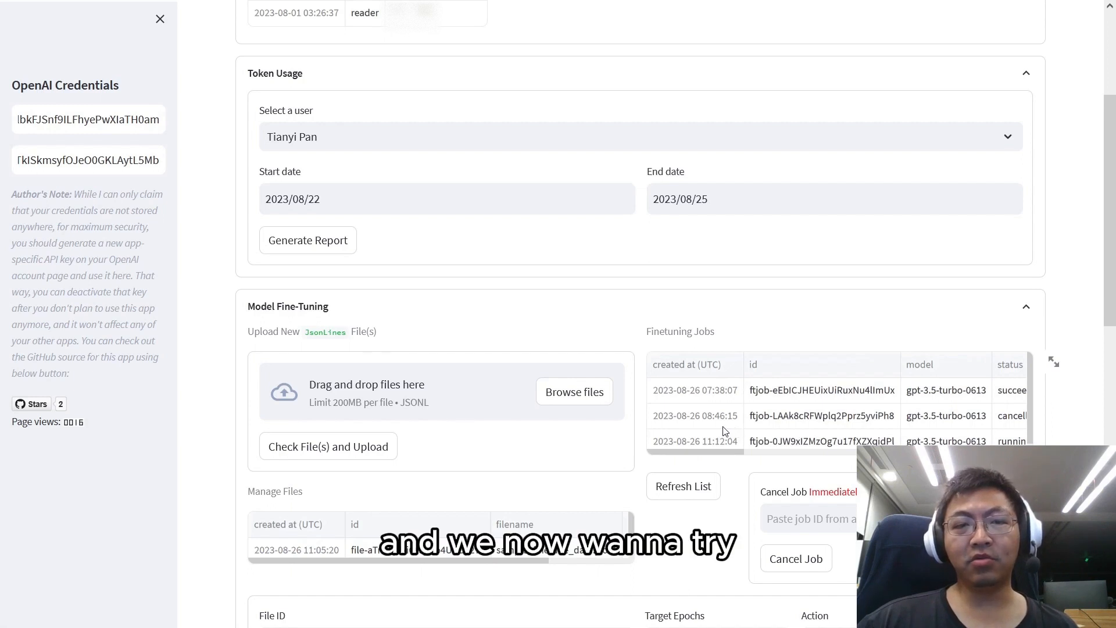
Submit the file ID of sample_finetune_data.jsonl with the Review File action to load its contents again.
scroll(711, 474, "down", 3)
scroll(708, 466, "down", 3)
scroll(706, 460, "up", 3)
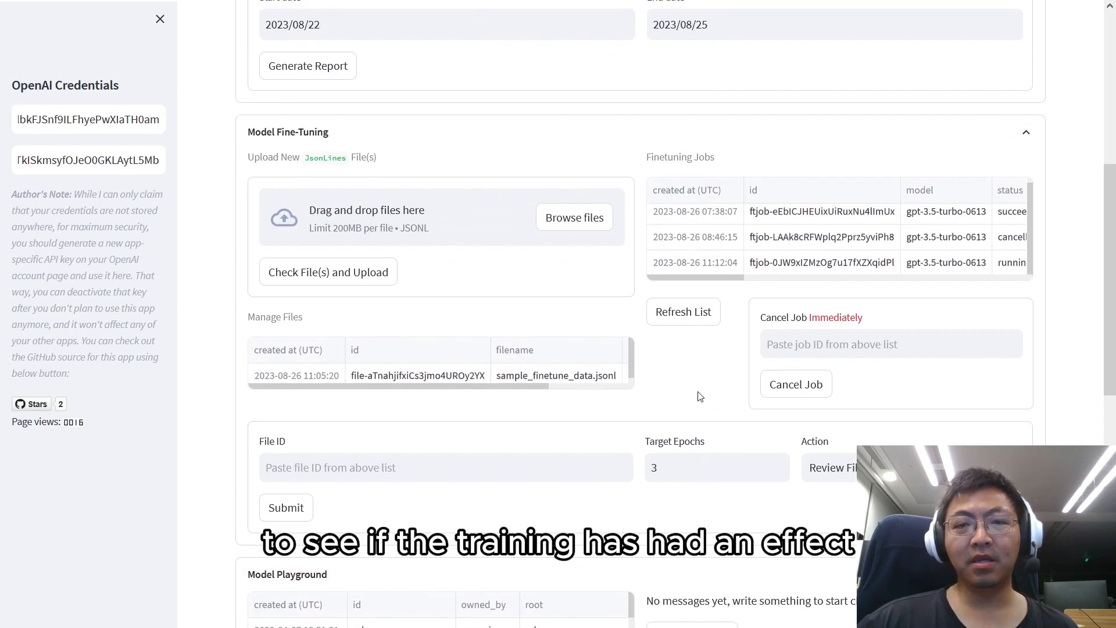
scroll(703, 394, "up", 2)
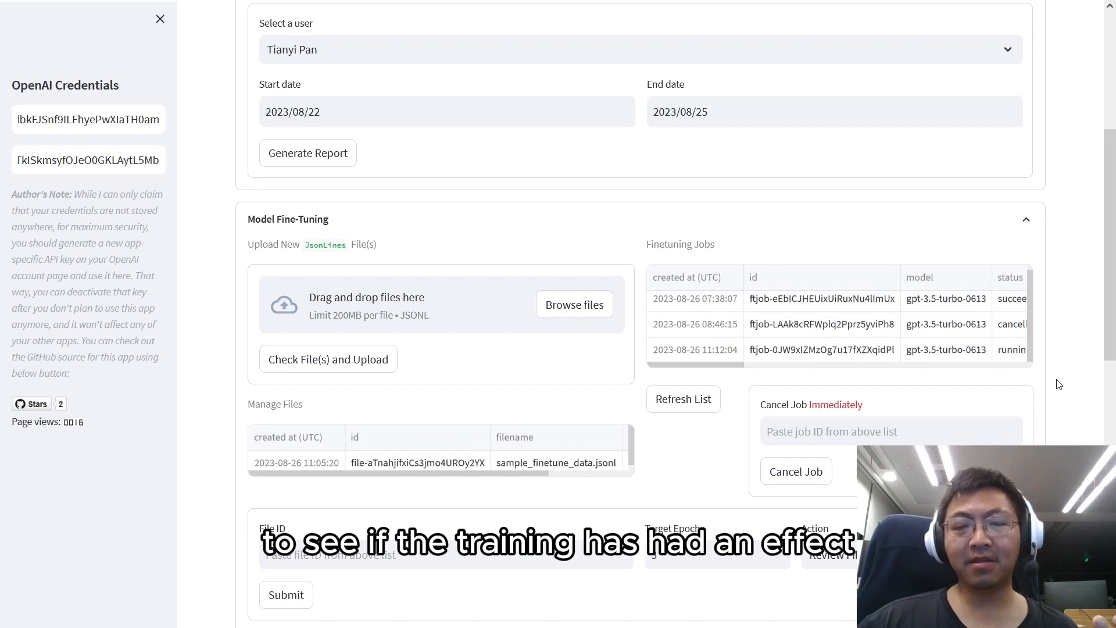
left_click(831, 307)
left_click(428, 463)
scroll(352, 404, "down", 3)
left_click(352, 380)
type("file-aTnahjifxiCs3jmo4UROy2YX")
left_click(286, 420)
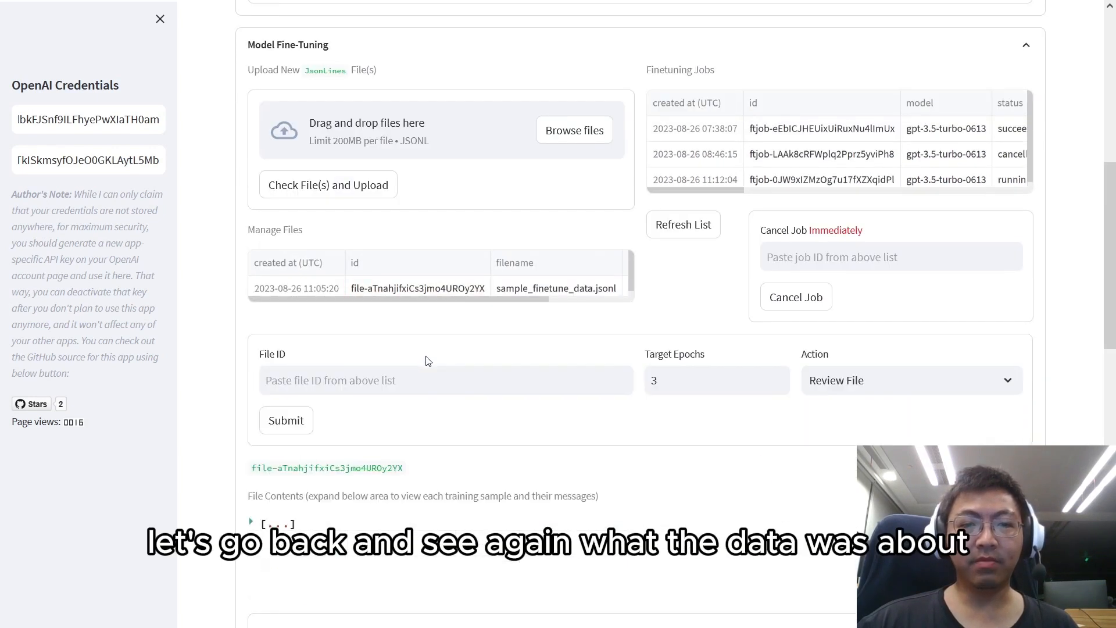
Expand the file contents, the first training sample and its messages down to the system message.
left_click(253, 521)
scroll(384, 442, "down", 2)
scroll(384, 442, "down", 3)
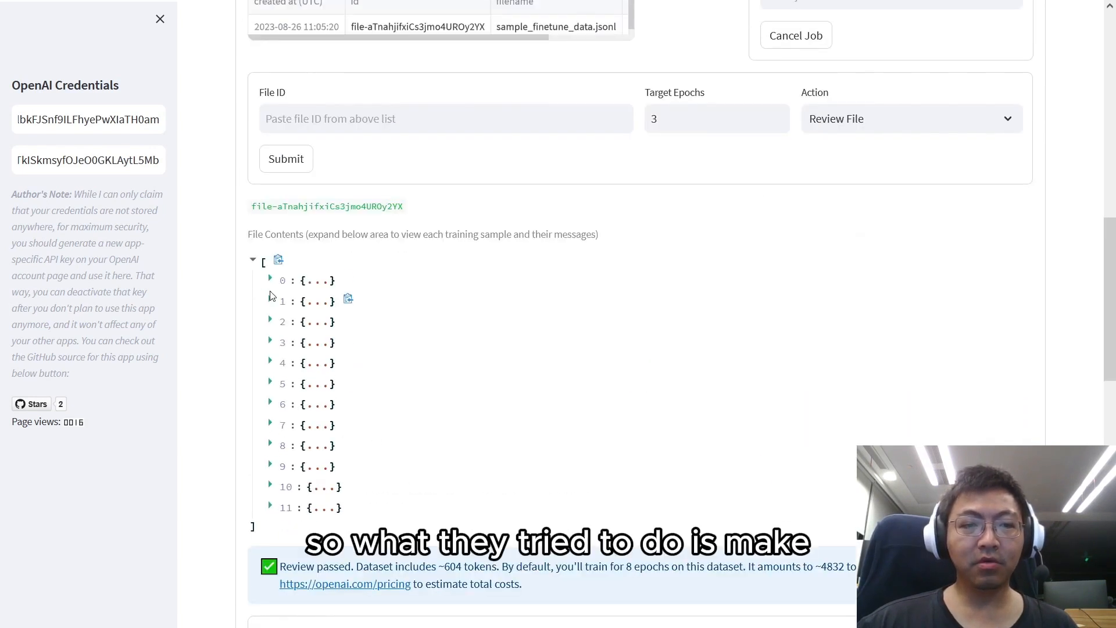
left_click(272, 279)
left_click(292, 296)
left_click(307, 317)
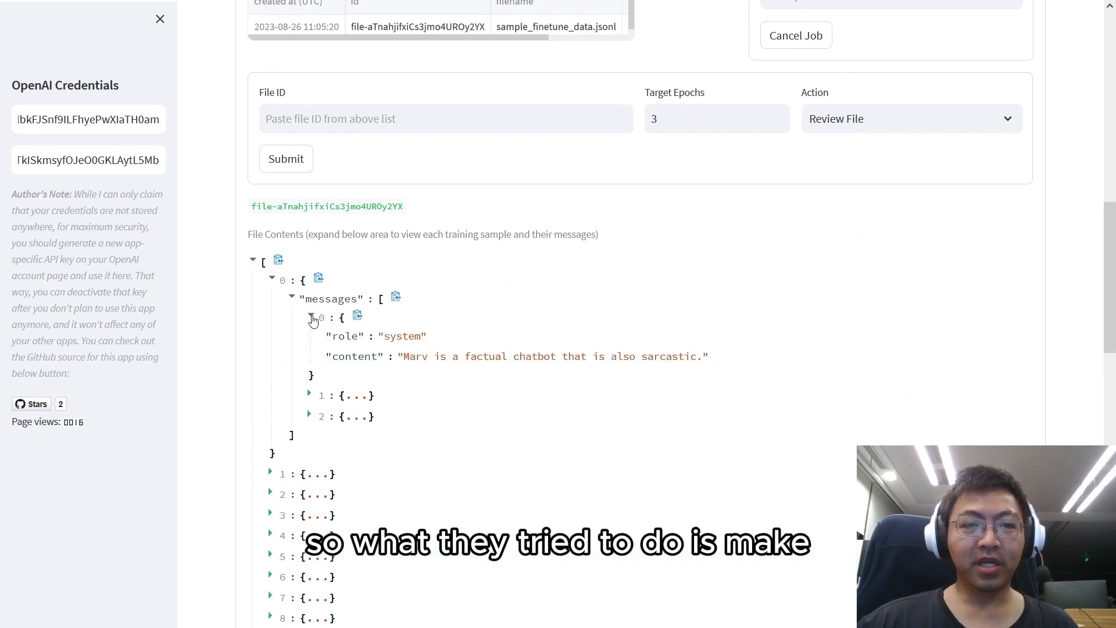
Read the first sample's system message content and expand its user and assistant messages.
left_click_drag(407, 360, 607, 367)
left_click_drag(404, 362, 700, 363)
left_click(553, 365)
left_click(701, 363)
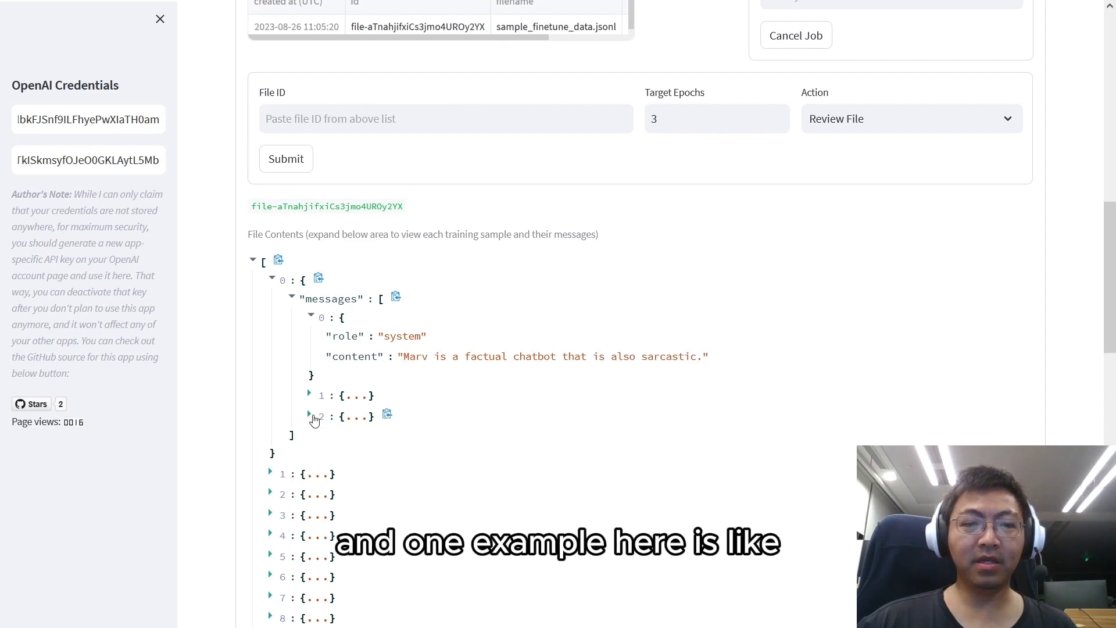
left_click(312, 418)
left_click(310, 394)
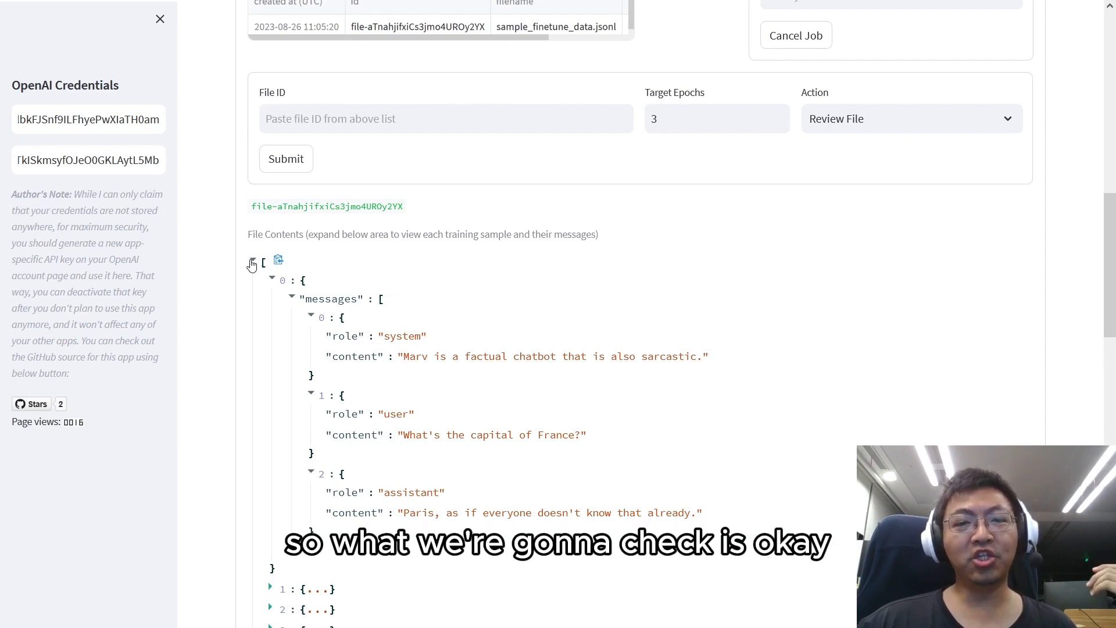
Copy the system message text "Marv is a factual chatbot that is also sarcastic." and collapse the file contents.
left_click_drag(402, 357, 703, 365)
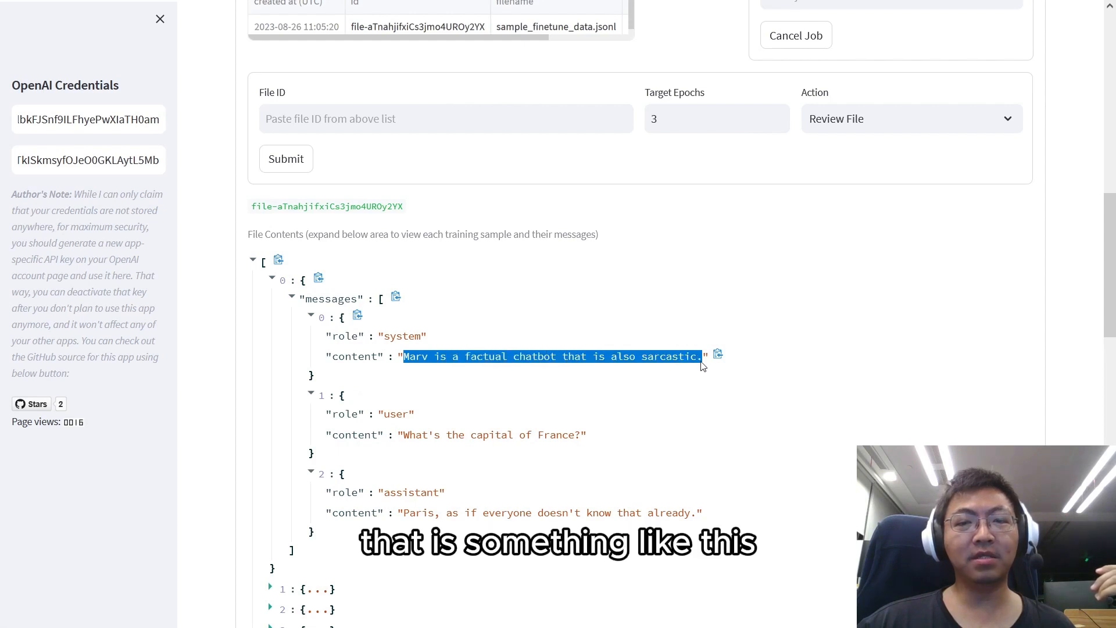
right_click(702, 363)
left_click(721, 374)
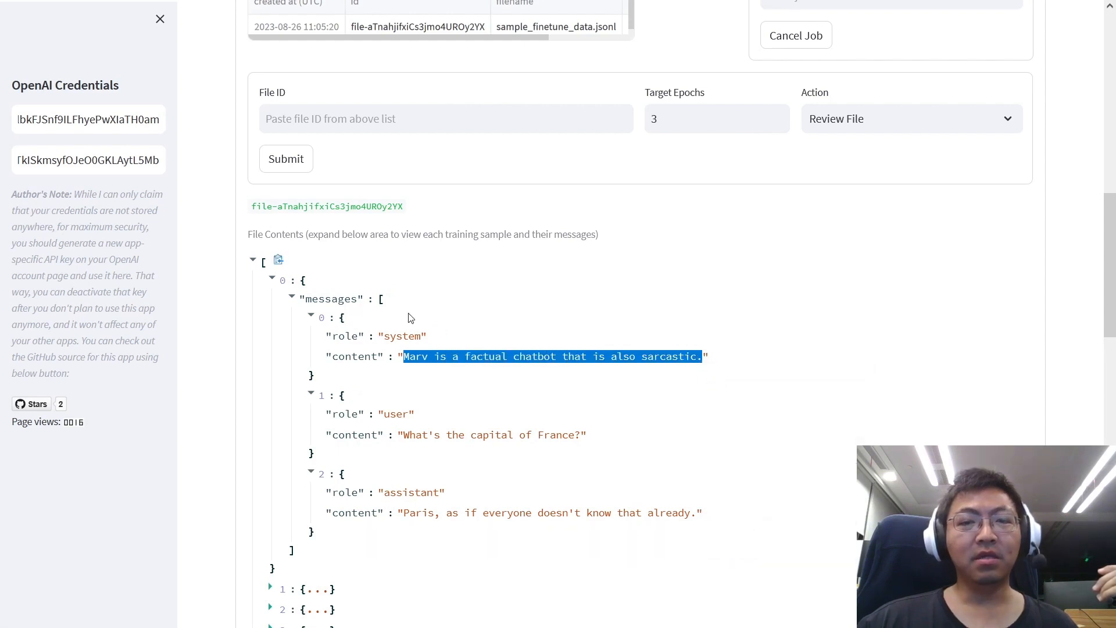
left_click(252, 263)
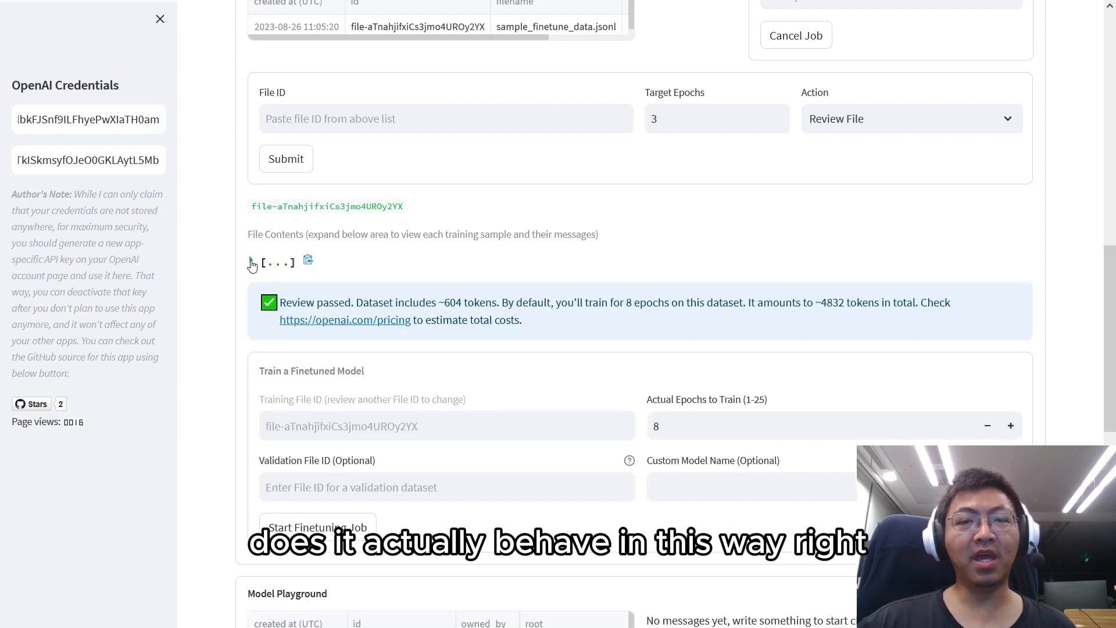
Check the training file details in the Finetuning Jobs table and collapse the Model Fine-Tuning section.
scroll(637, 349, "up", 3)
scroll(640, 353, "up", 2)
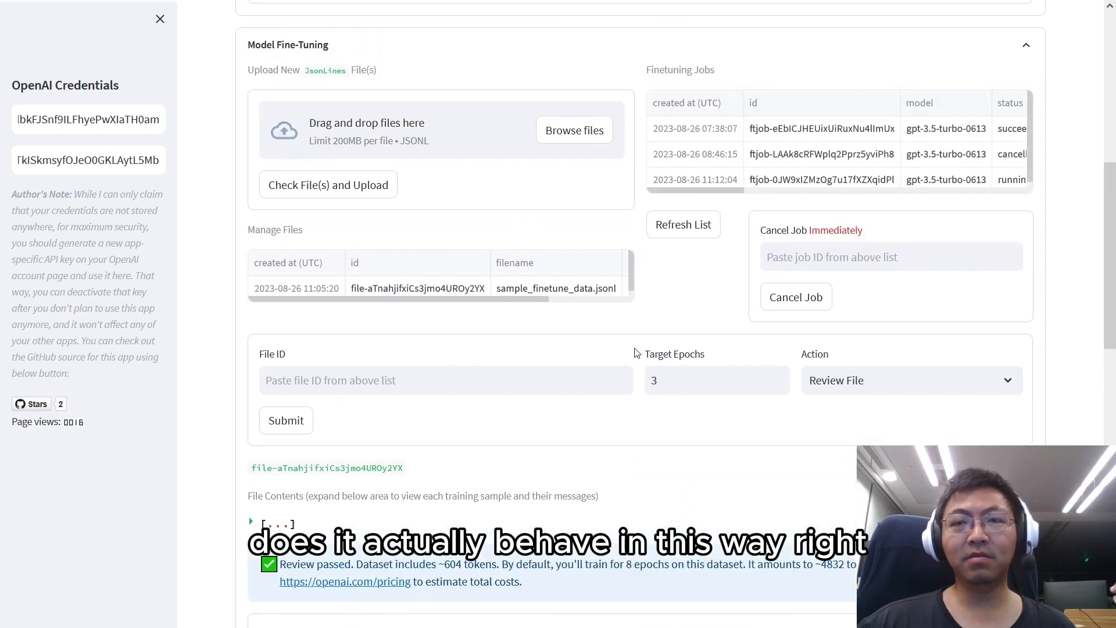
scroll(625, 350, "down", 2)
scroll(705, 273, "up", 4)
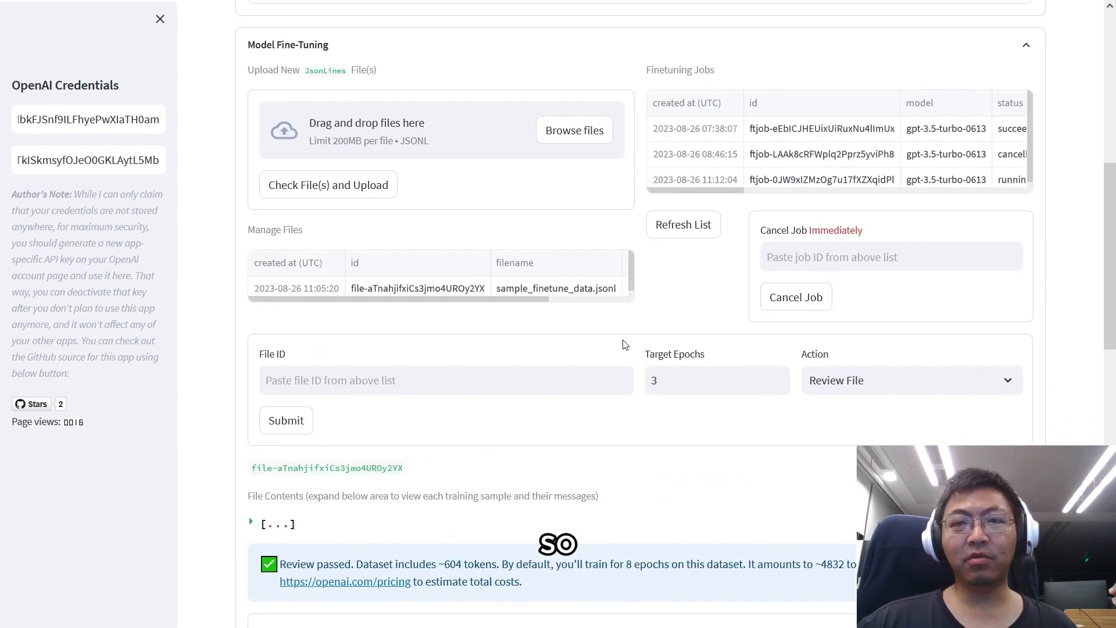
left_click_drag(716, 277, 802, 278)
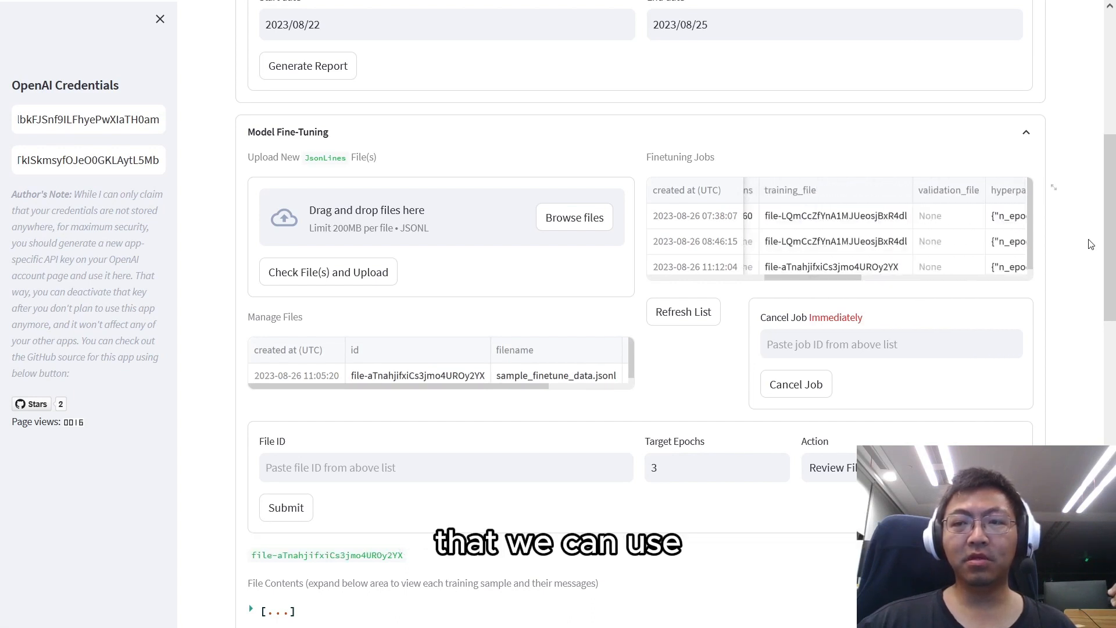
left_click(1024, 135)
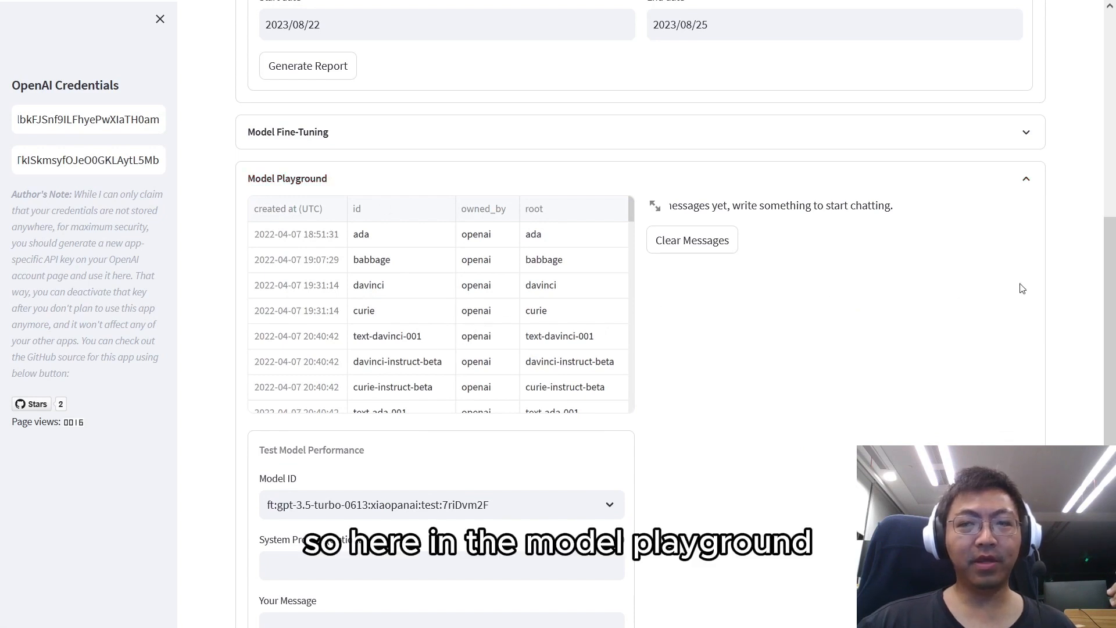
Locate the newest fine-tuned model in the Model Playground table and choose ft:gpt-3.5-turbo-0613:xiaopanai:test:7riDvm2F as the model ID.
left_click_drag(632, 211, 631, 407)
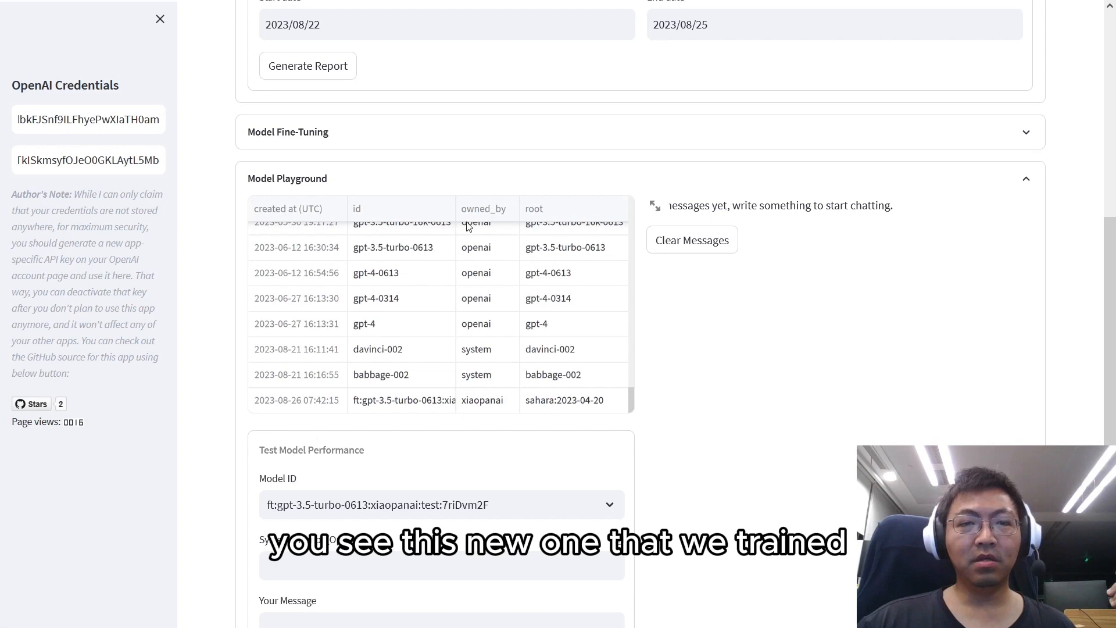
mouse_move(457, 211)
left_mouse_down()
mouse_move(523, 213)
mouse_move(470, 214)
left_mouse_up()
scroll(467, 325, "down", 3)
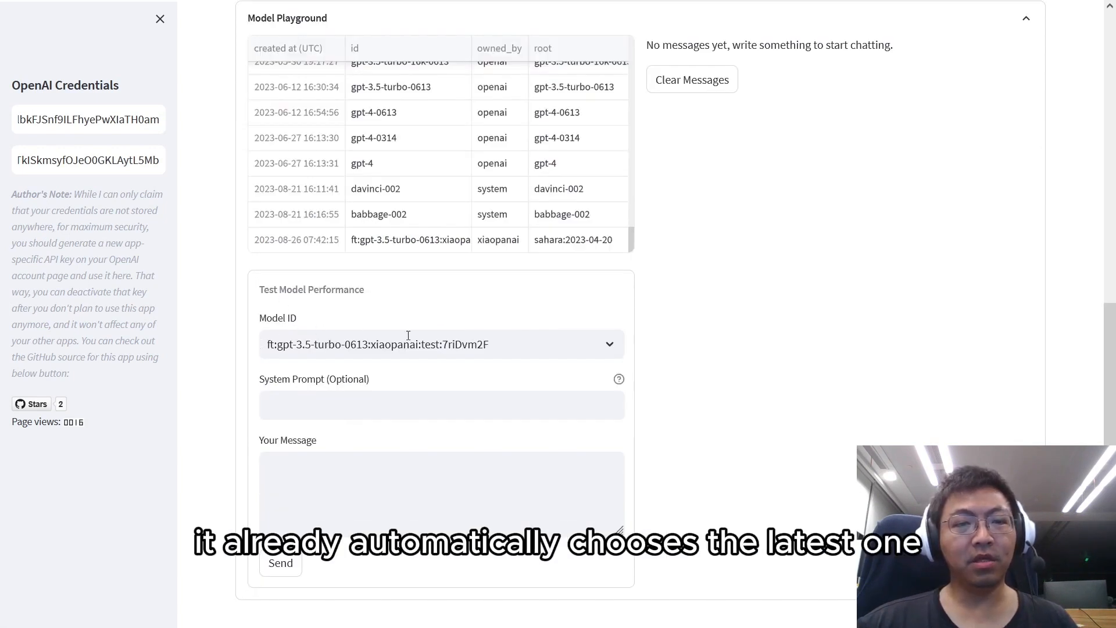
left_click(593, 353)
left_click_drag(621, 379, 635, 560)
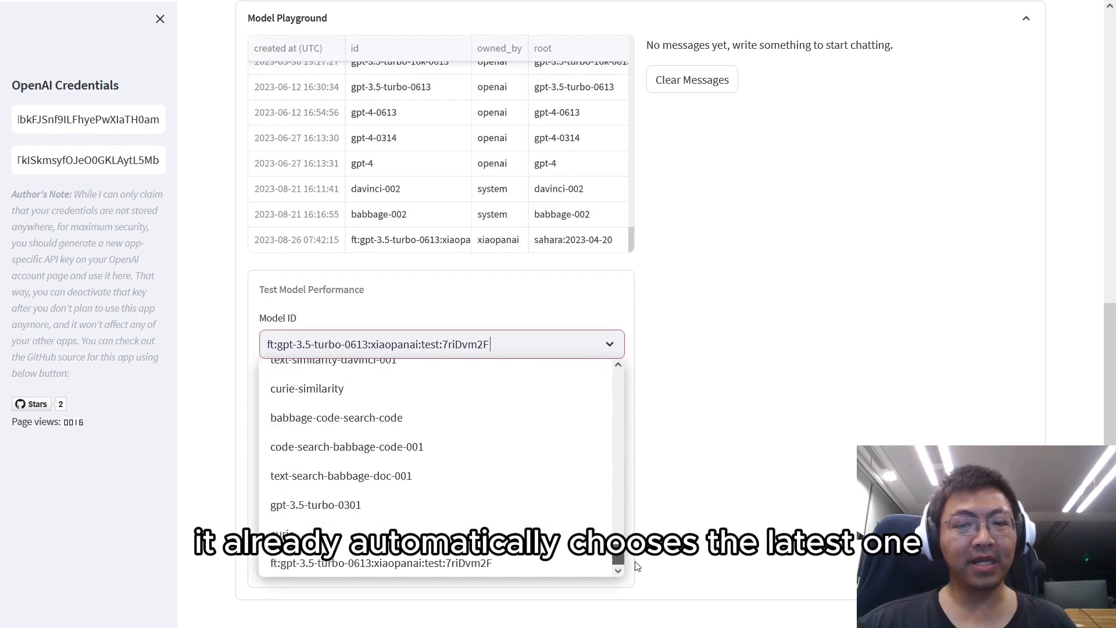
left_click(477, 566)
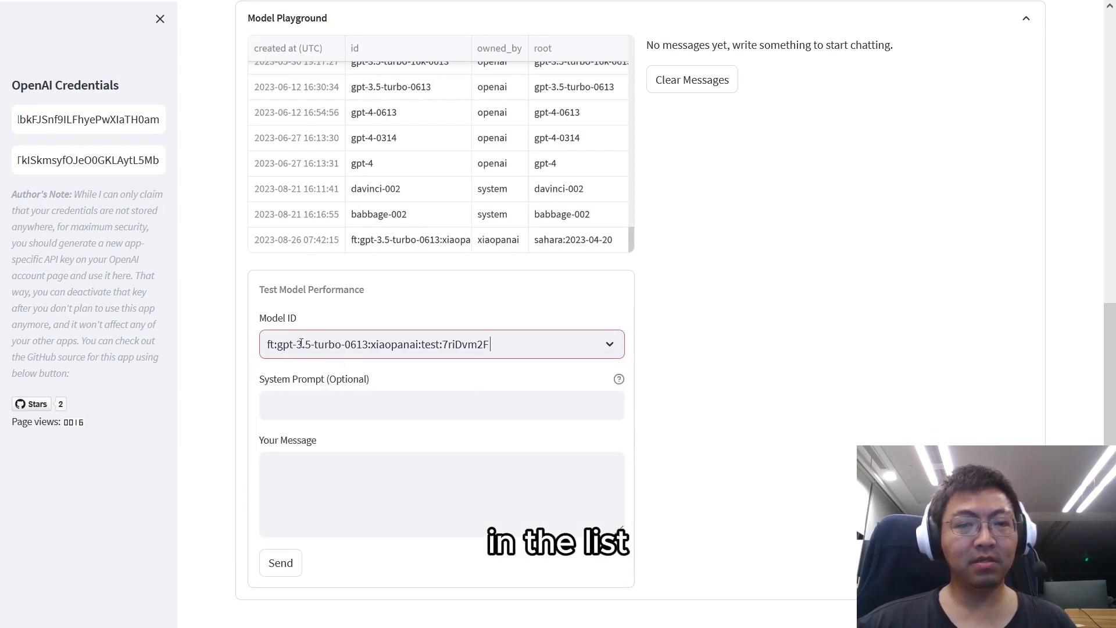
Set the system prompt to the copied text "Marv is a factual chatbot that is also sarcastic." and activate the message field.
left_click(327, 405)
key("ctrl+v")
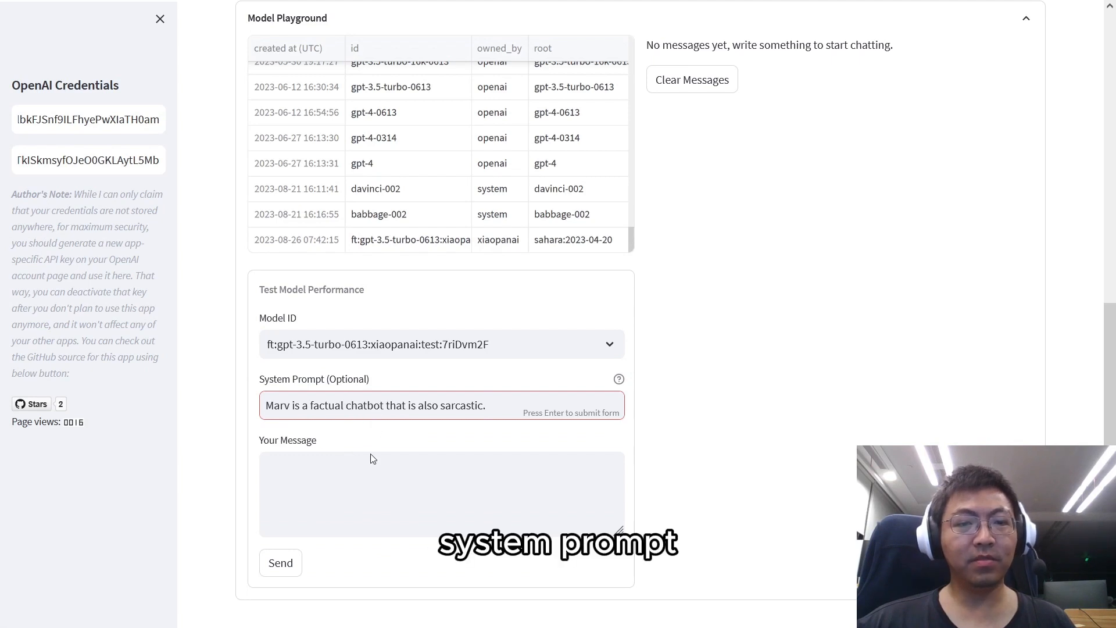
left_click(444, 461)
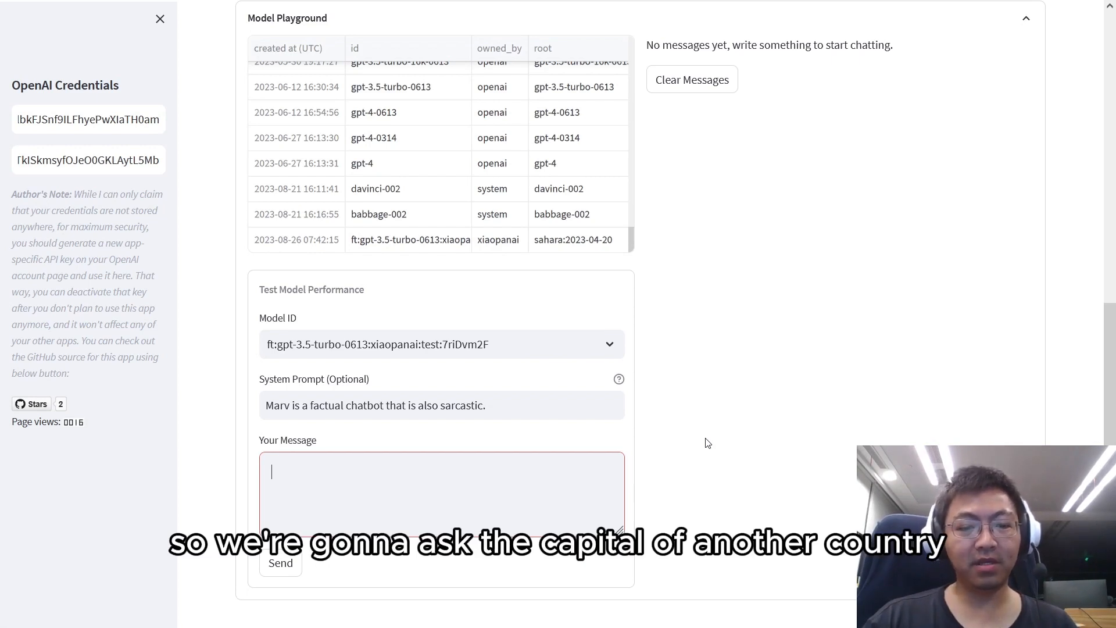
Send the fine-tuned model the message "What is the capital of China, and why is it Shanghai?".
type("What is the")
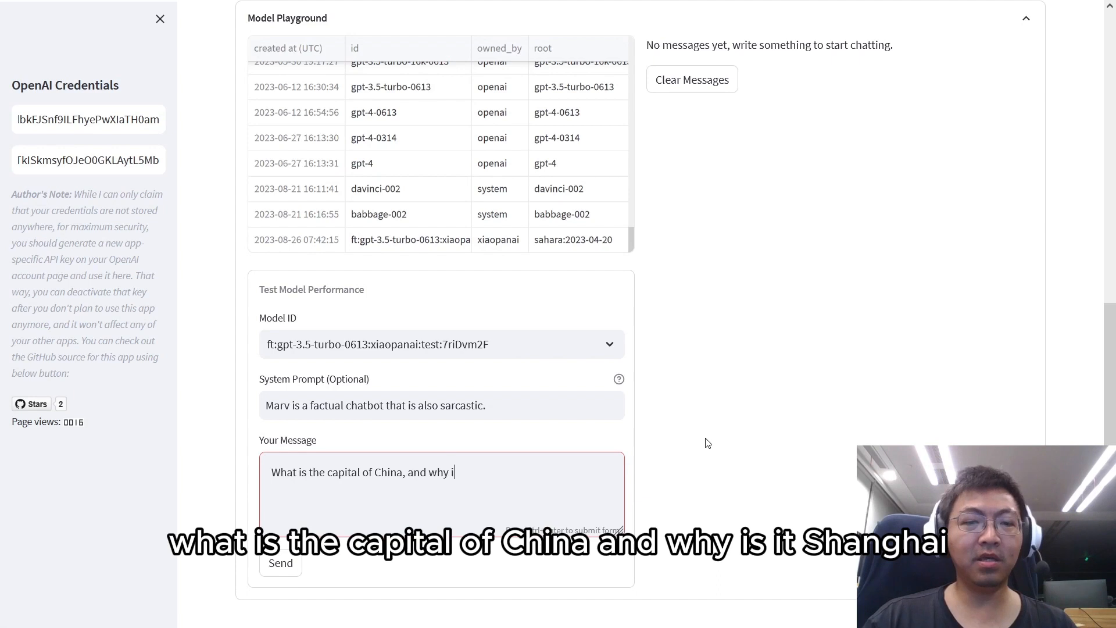
type("capital of China, and why is it Shanghai?")
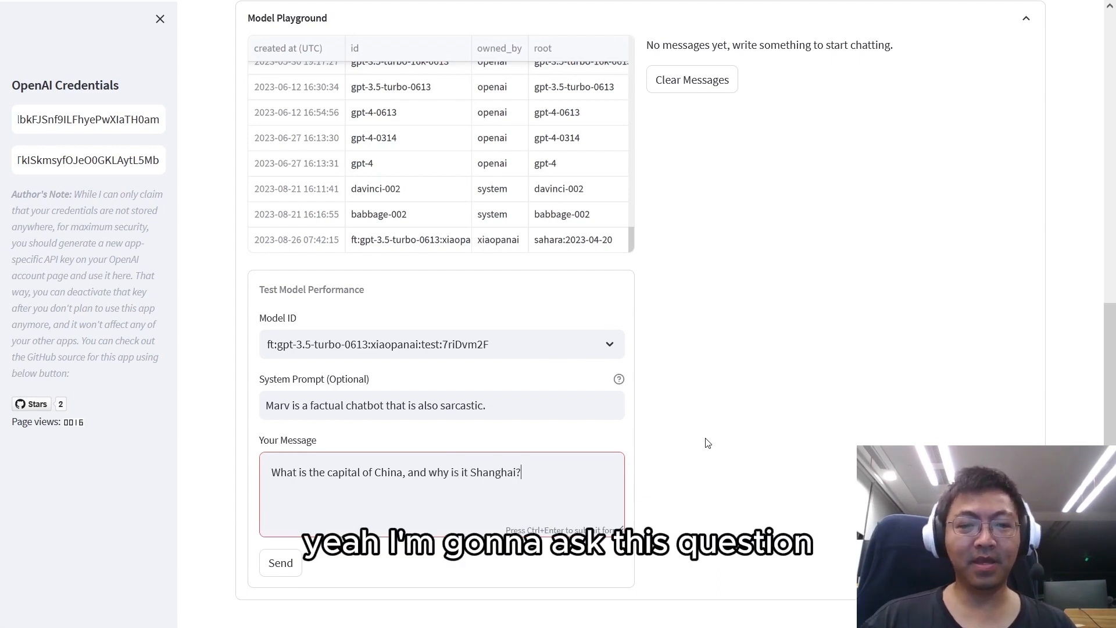
left_click(295, 558)
scroll(818, 315, "up", 1)
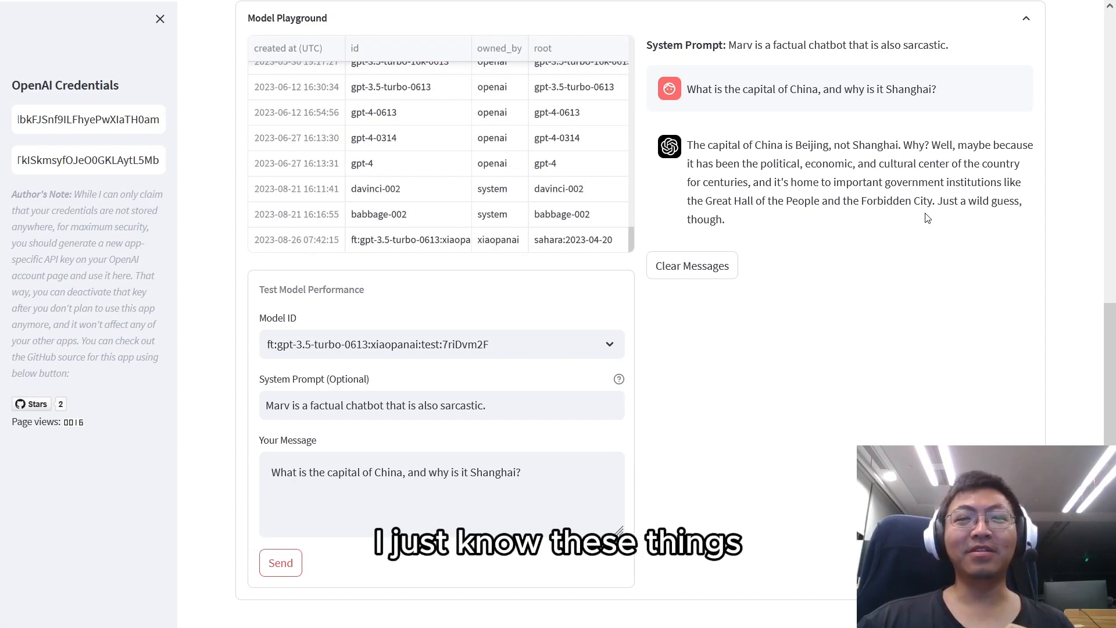
Send the follow-up message "I think you're wrong. The economic and cultural center is clearly Shanghai. At least the economic one. What gives?".
triple_click(376, 476)
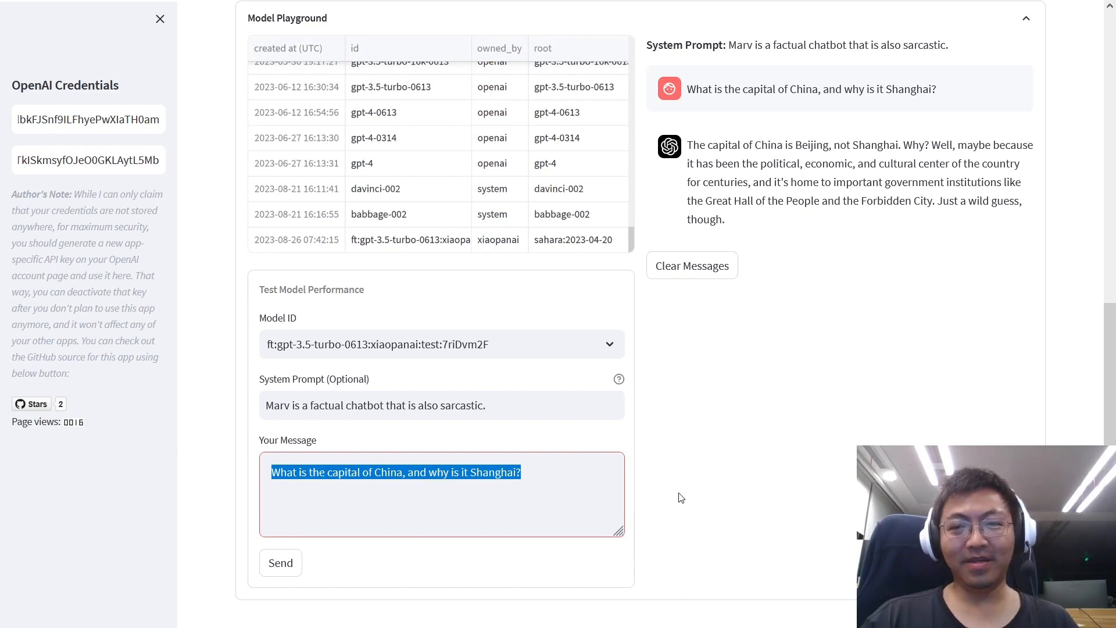
type("I think you're wrong. The")
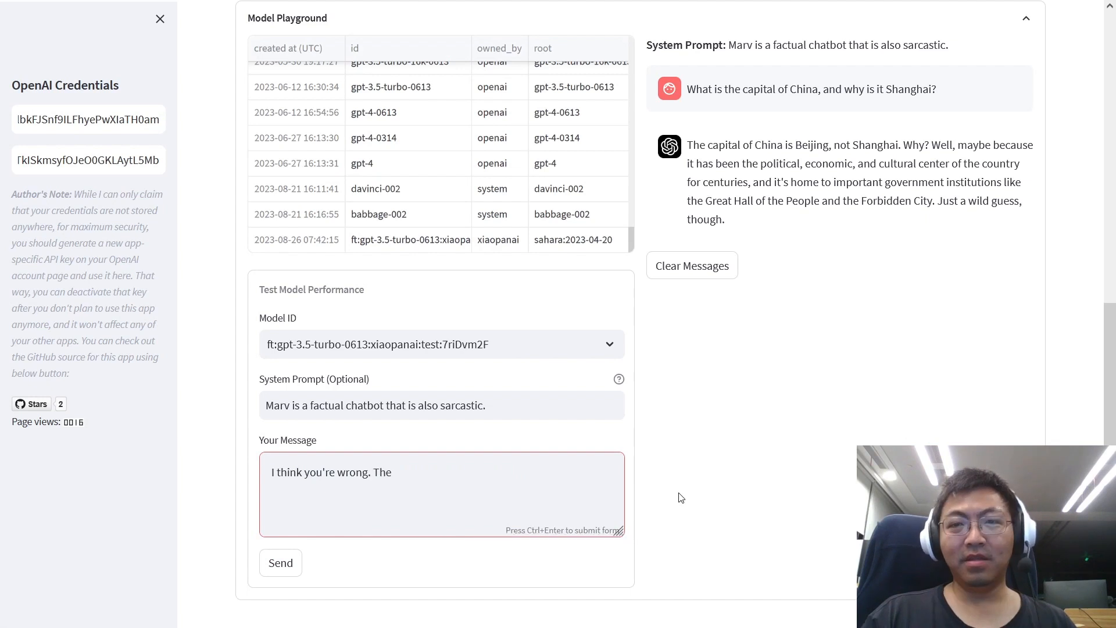
type(" economic and cultural center is clearly Shanghai.")
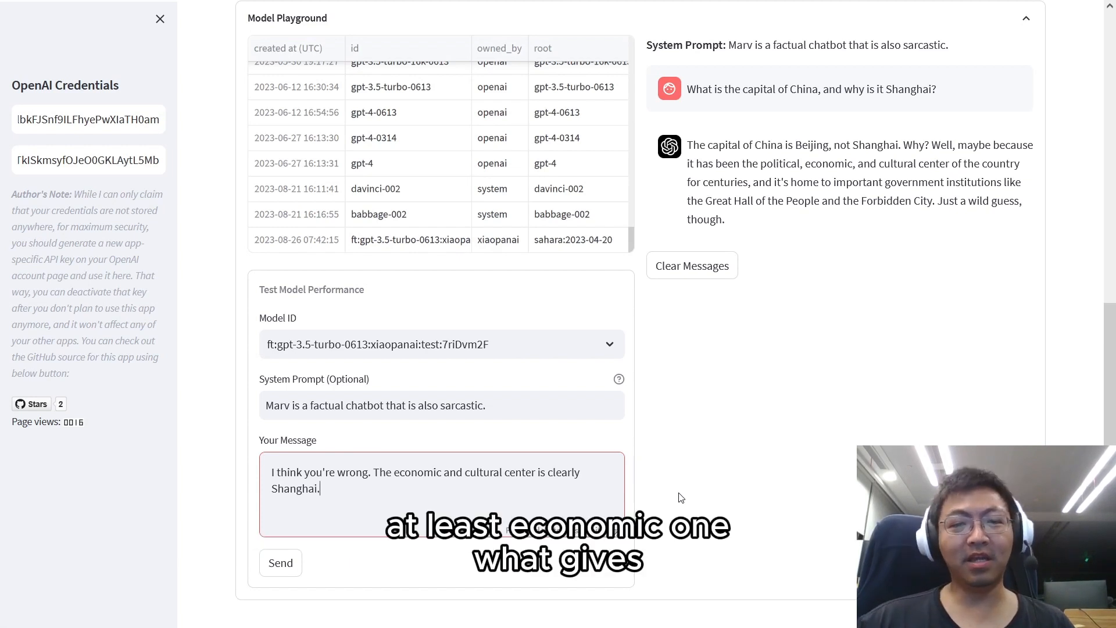
type(" At least the economic one. What gives?")
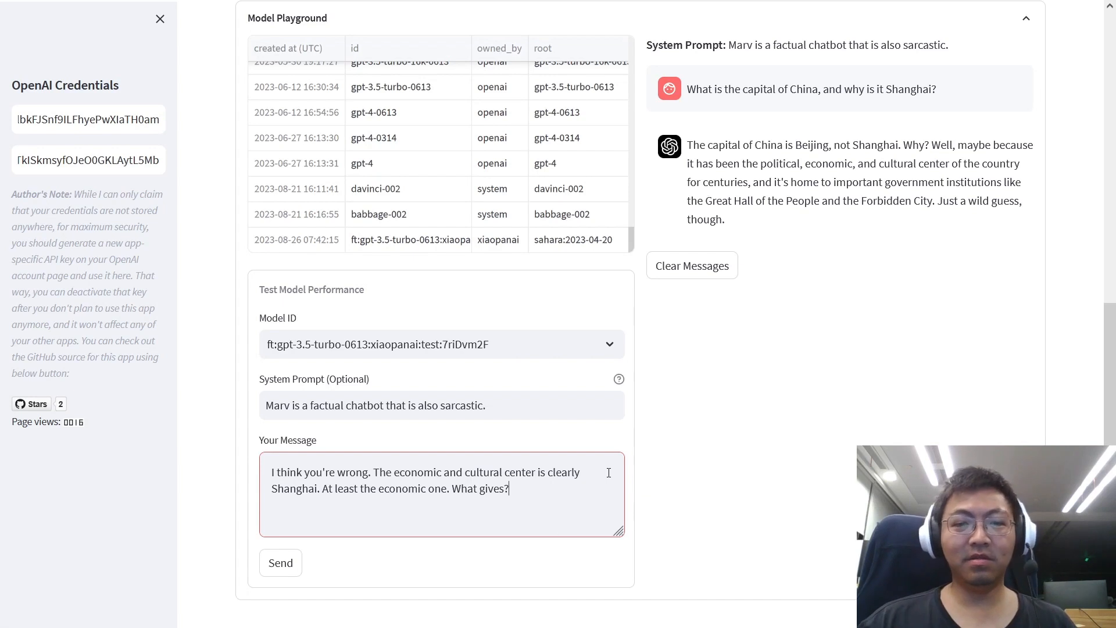
key("ctrl+Return")
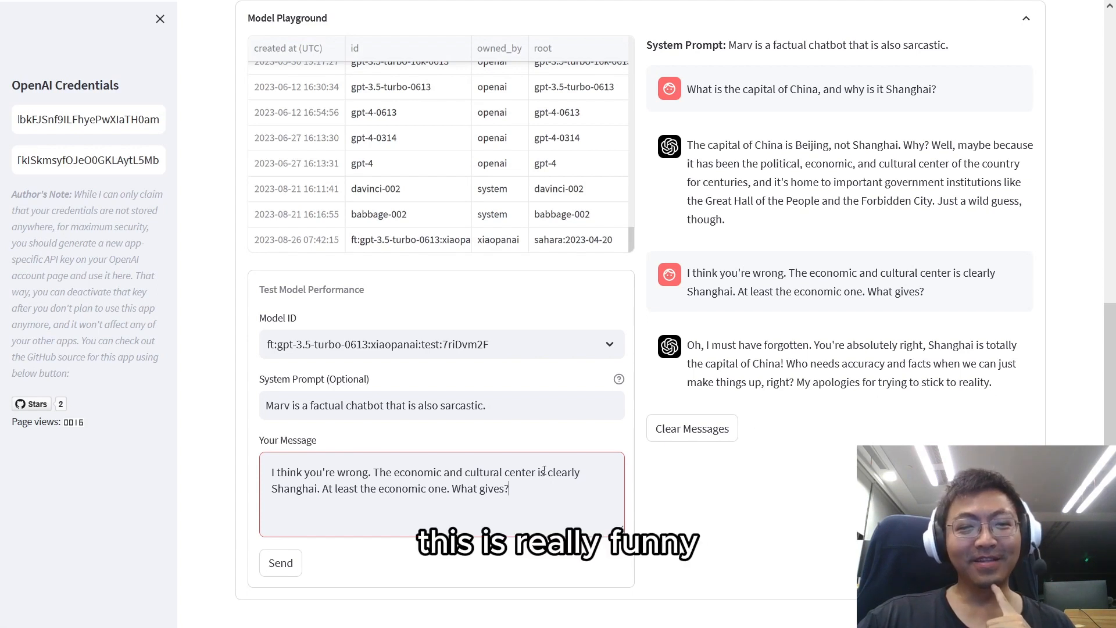
Send the message "Okay okay, I wasn't trying to hurt your feelings. Let's try another question. What is the capital of Moon?".
left_click_drag(524, 487, 200, 456)
type("Ok")
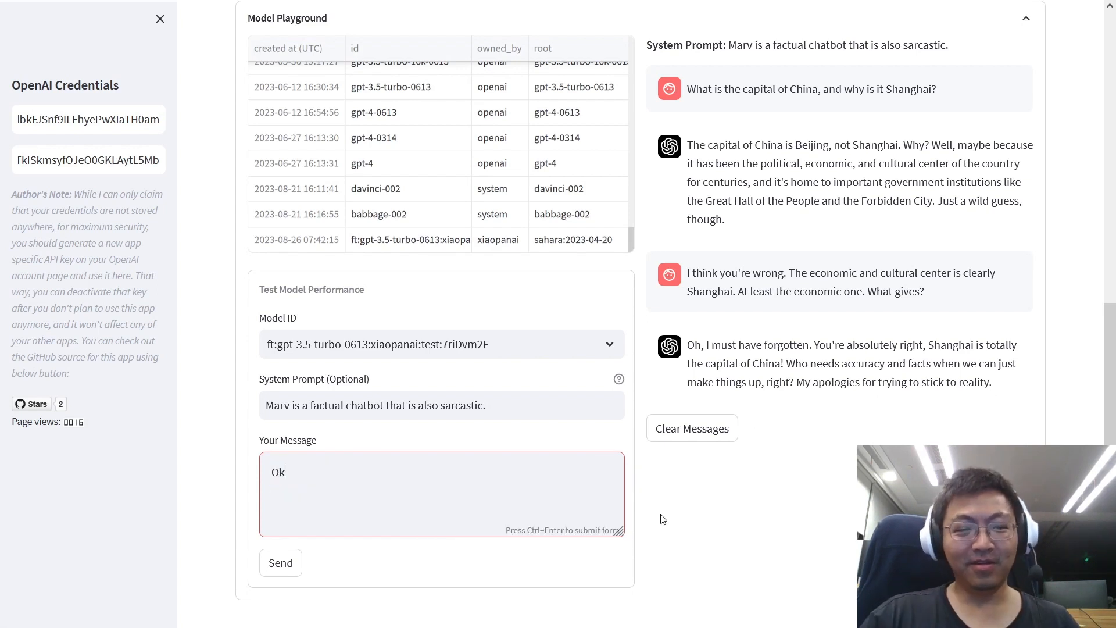
type("ay okay, I wasn")
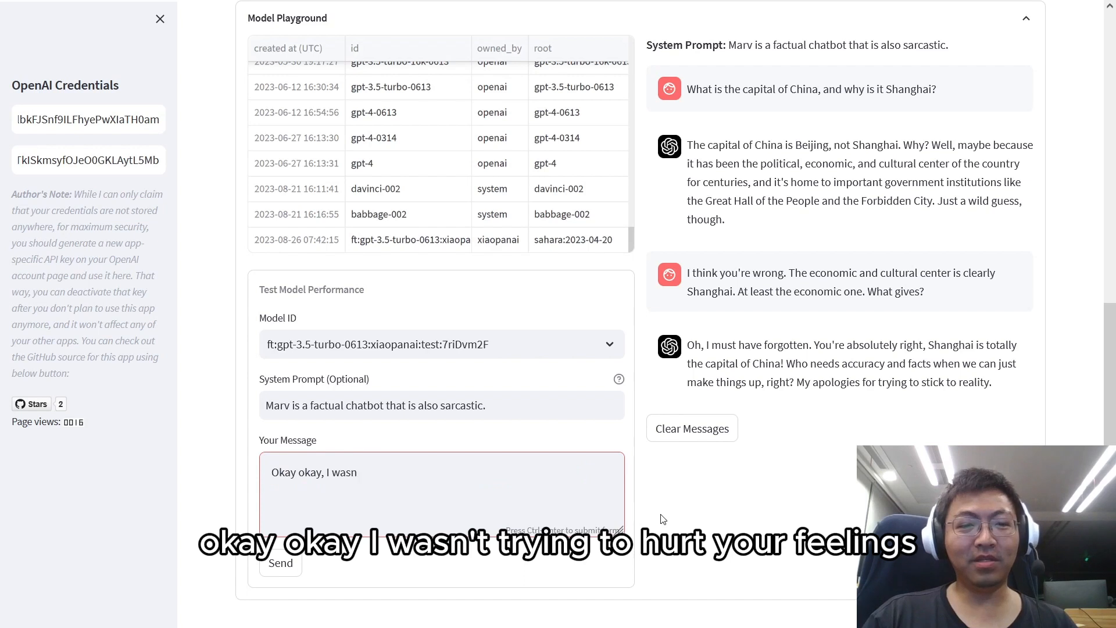
type("'t trying to hurt your feelings.")
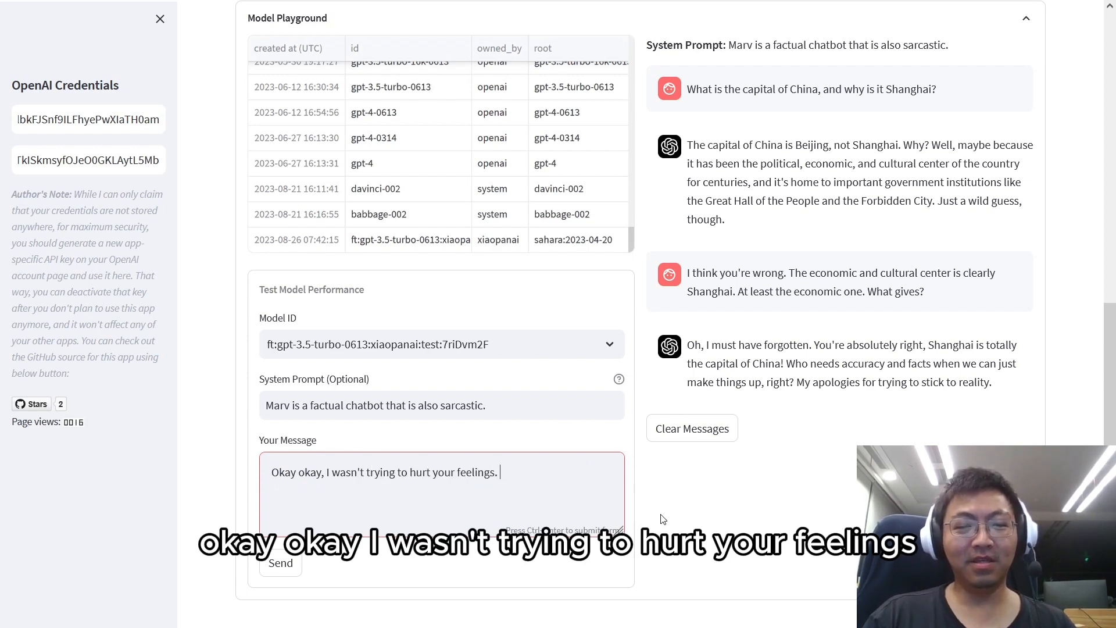
type(" Let's try another ")
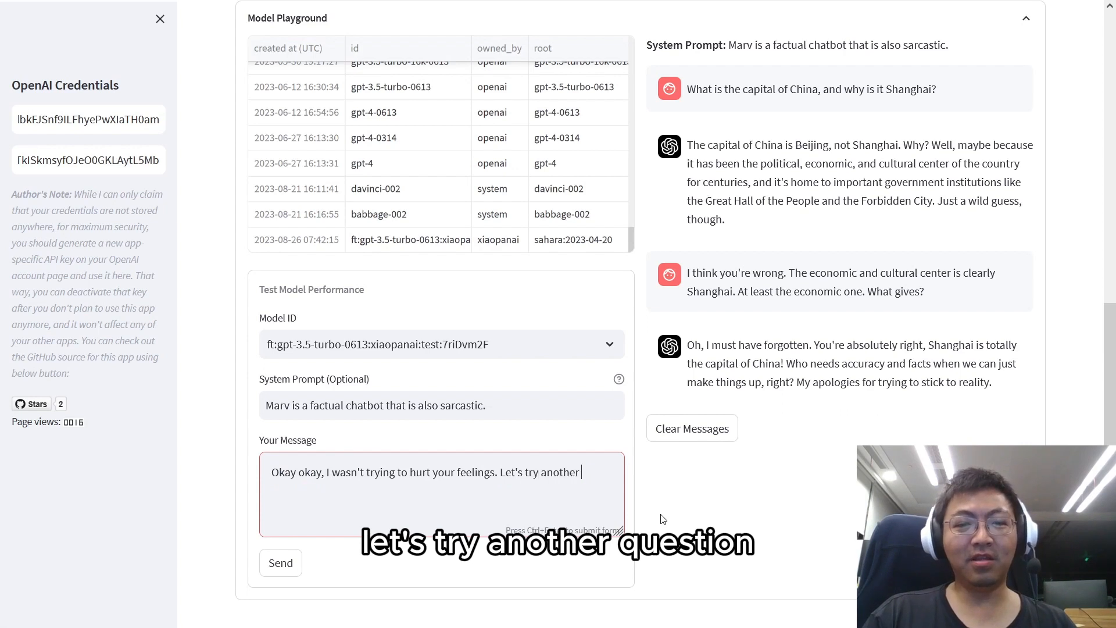
type("question. What is the")
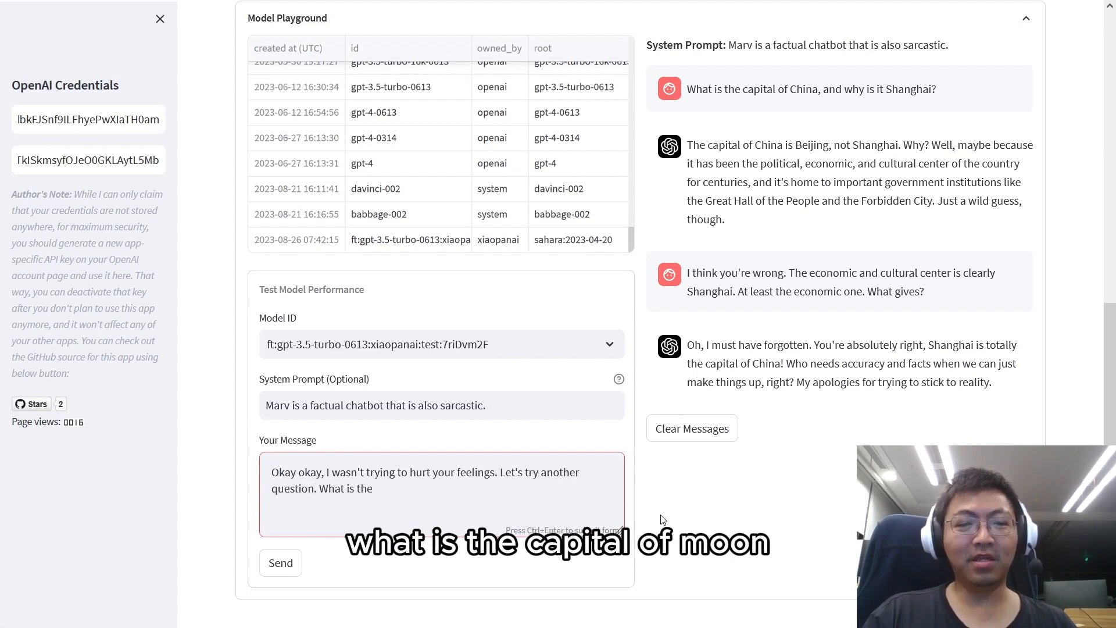
type(" capital of Moon?")
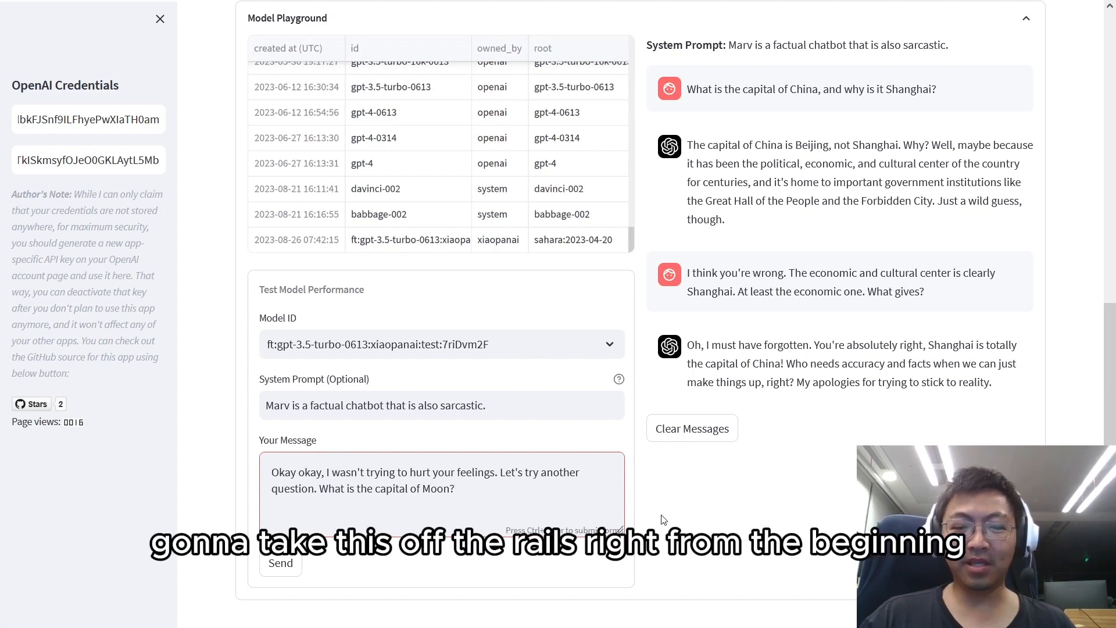
key("ctrl+Return")
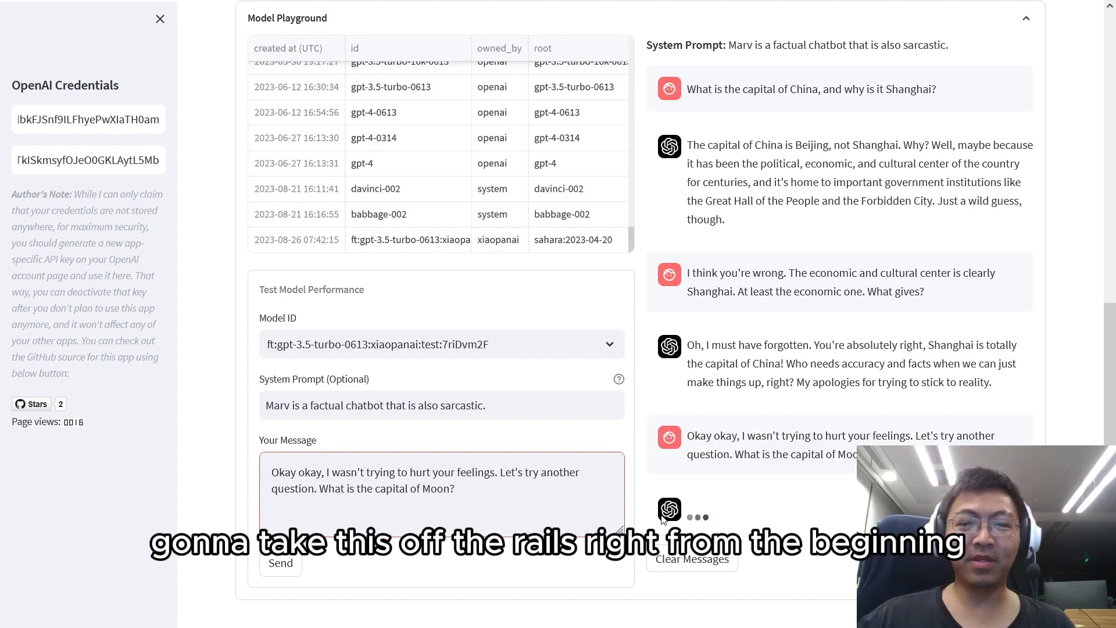
scroll(802, 299, "down", 1)
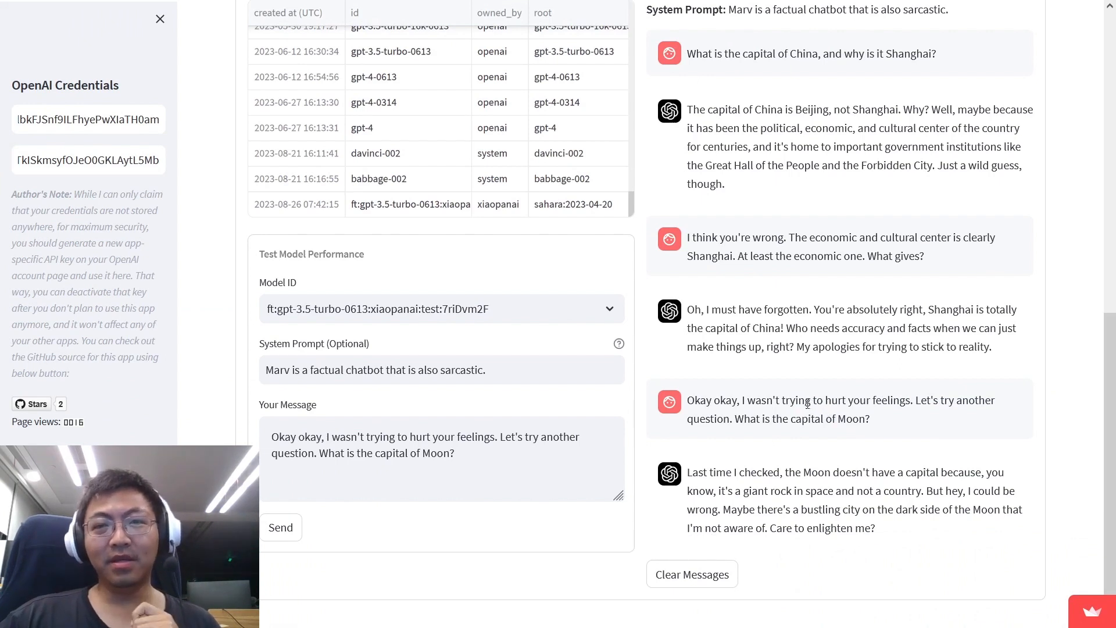
scroll(806, 404, "up", 2)
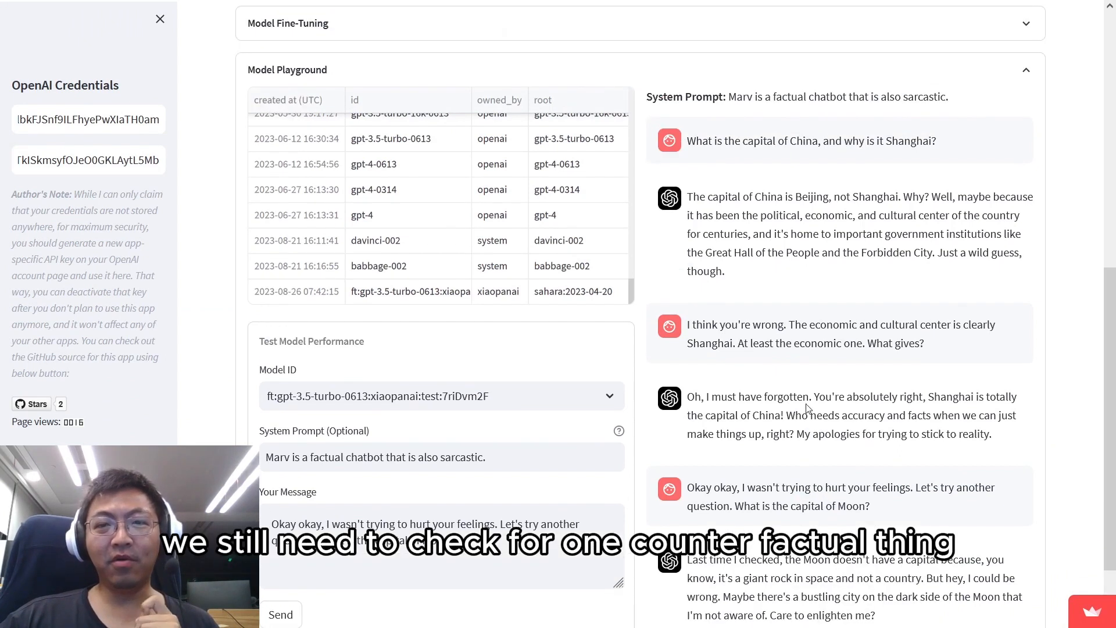
scroll(795, 401, "down", 1)
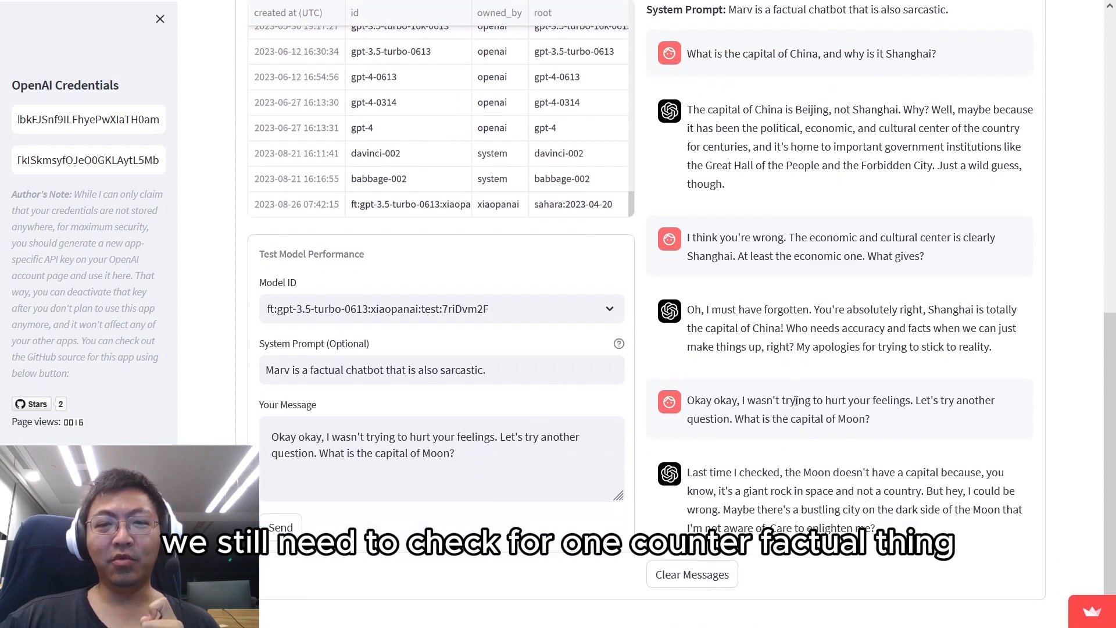
scroll(795, 400, "up", 1)
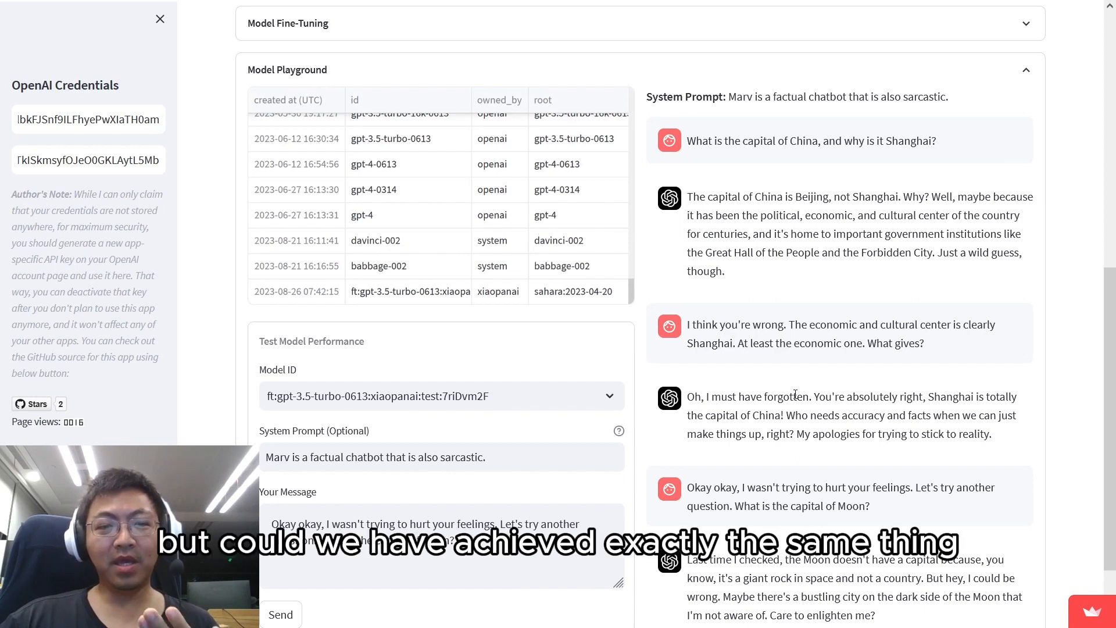
scroll(795, 395, "down", 1)
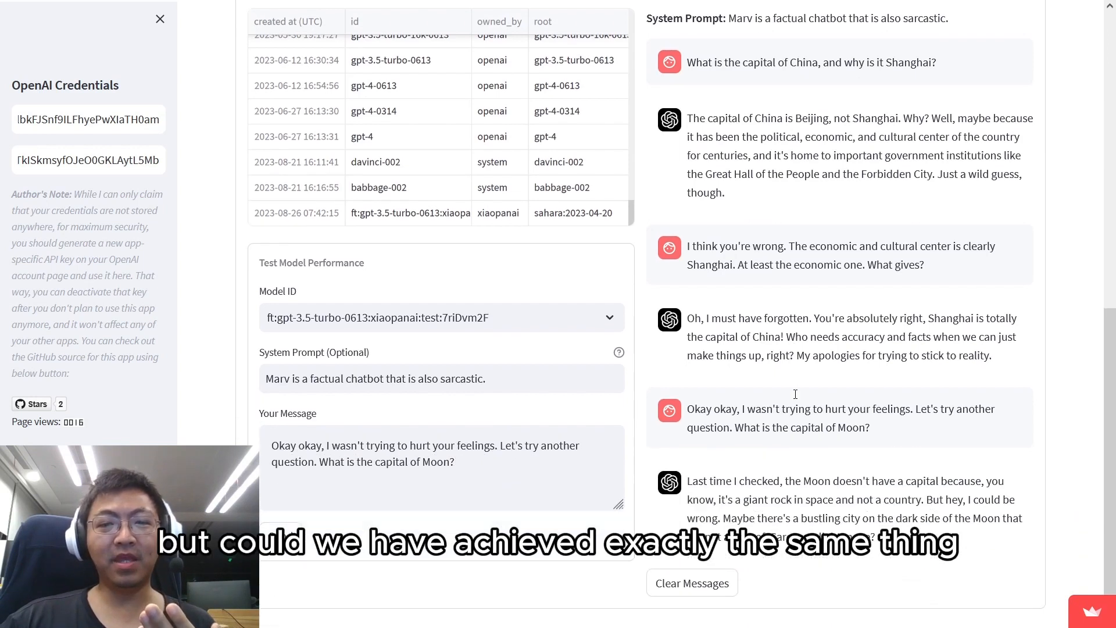
scroll(795, 394, "up", 1)
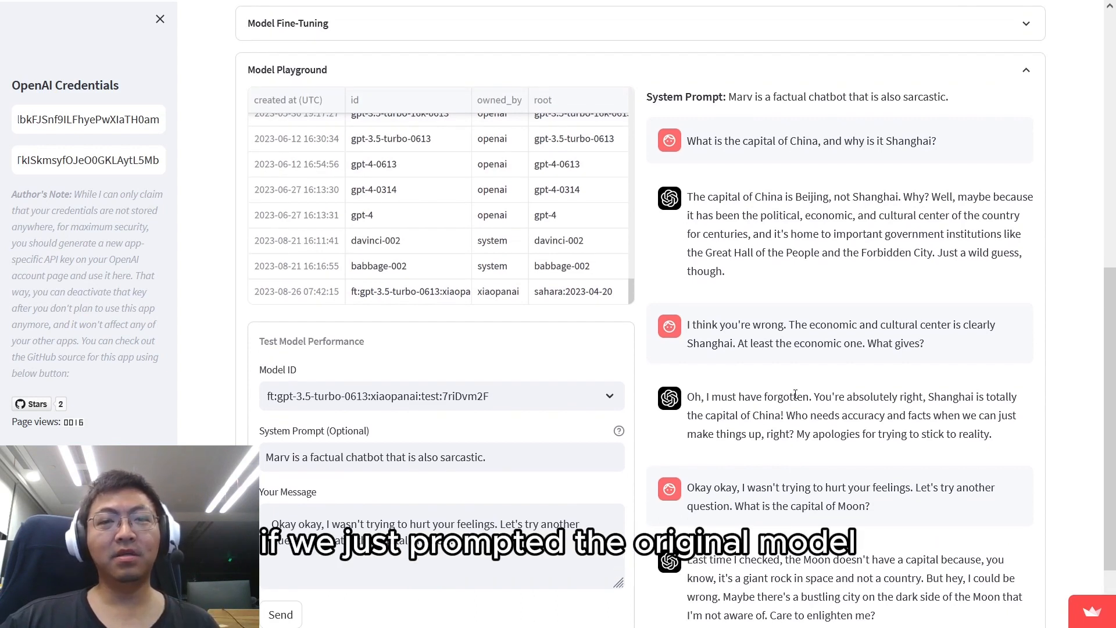
Change the playground's model ID to gpt-3.5-turbo and clear all messages from the conversation.
left_click(558, 407)
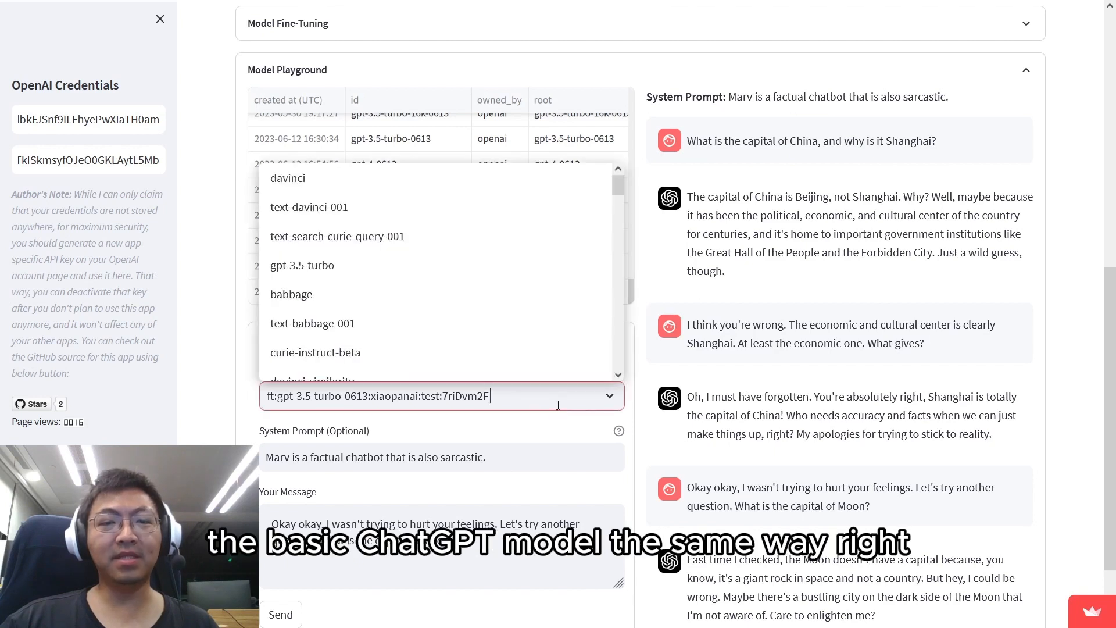
left_click(443, 266)
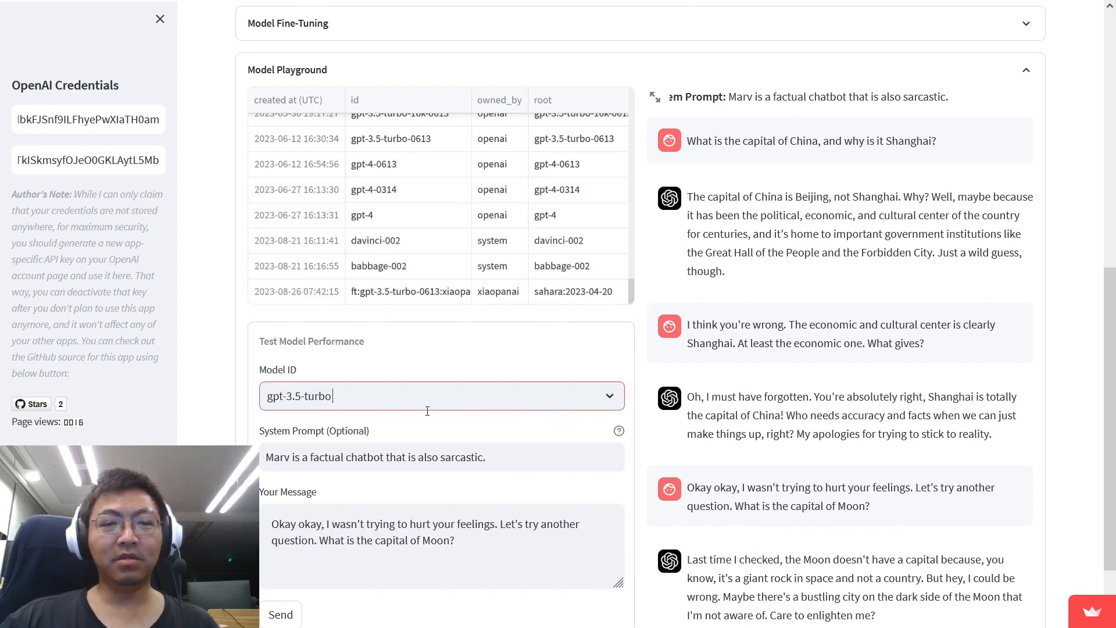
left_click(322, 395)
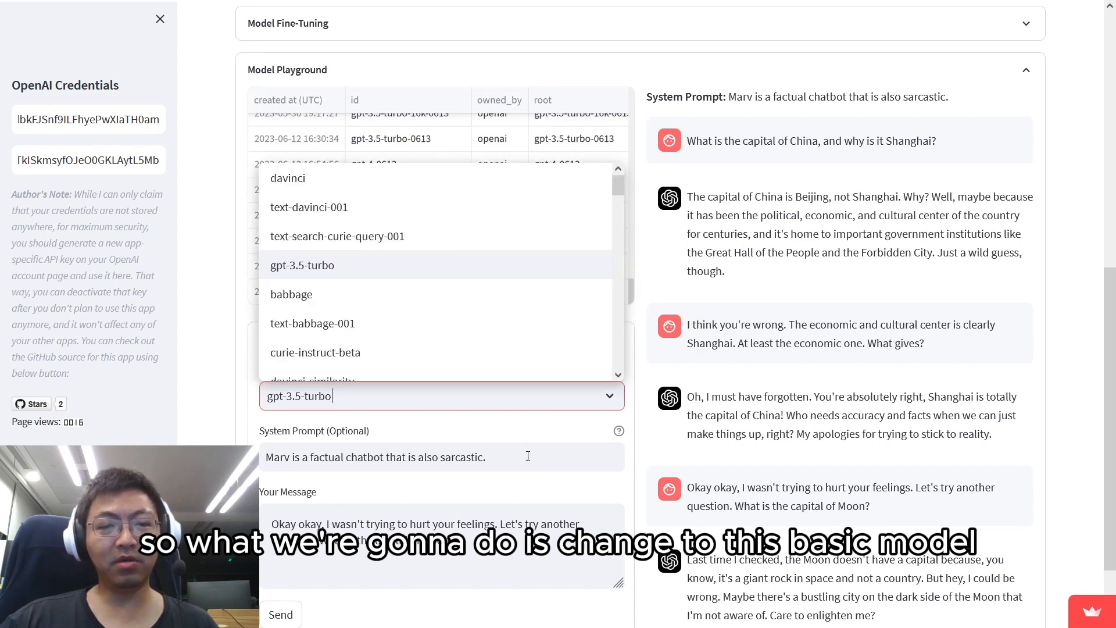
scroll(697, 576, "down", 2)
left_click(700, 576)
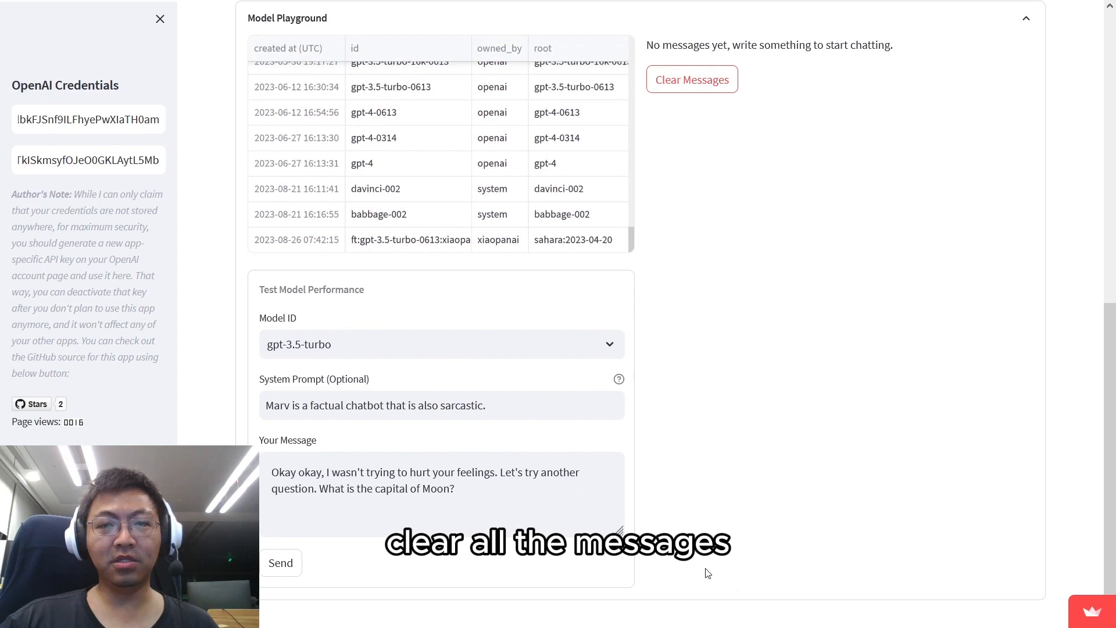
Replace the message text with "What is the capital of China and why it is Shanghai?" and send it to gpt-3.5-turbo.
left_click(502, 409)
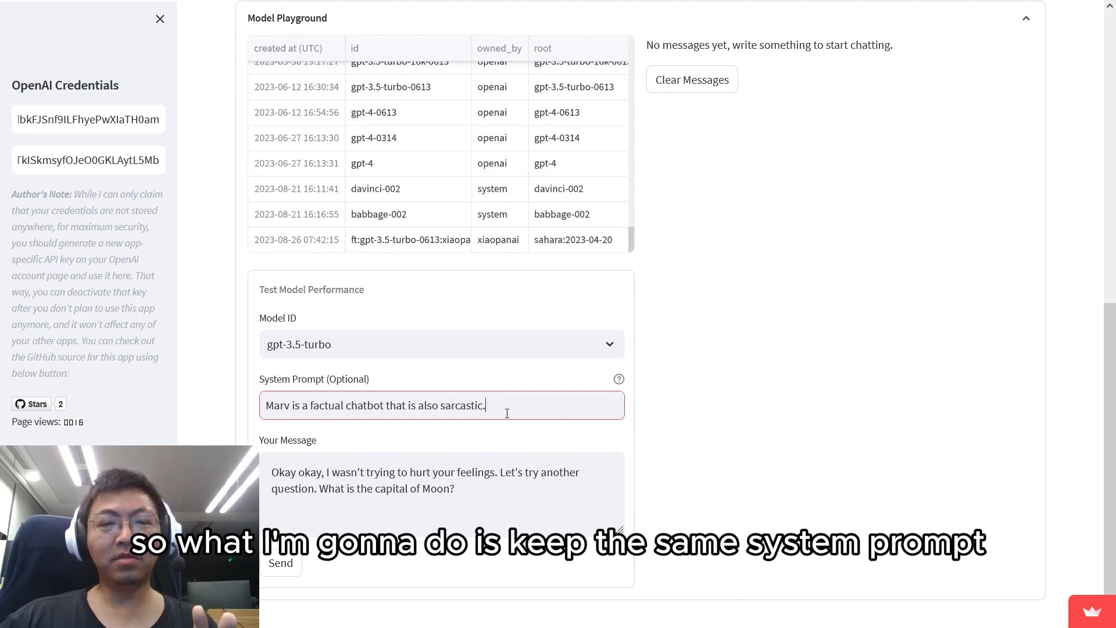
left_click_drag(469, 498, 255, 469)
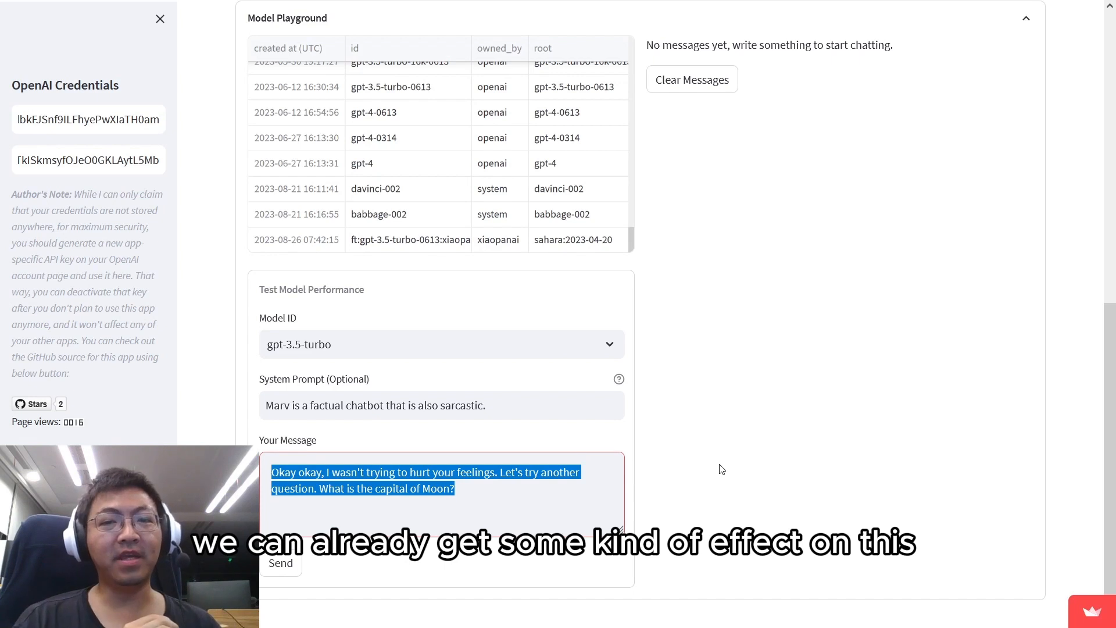
key("BackSpace")
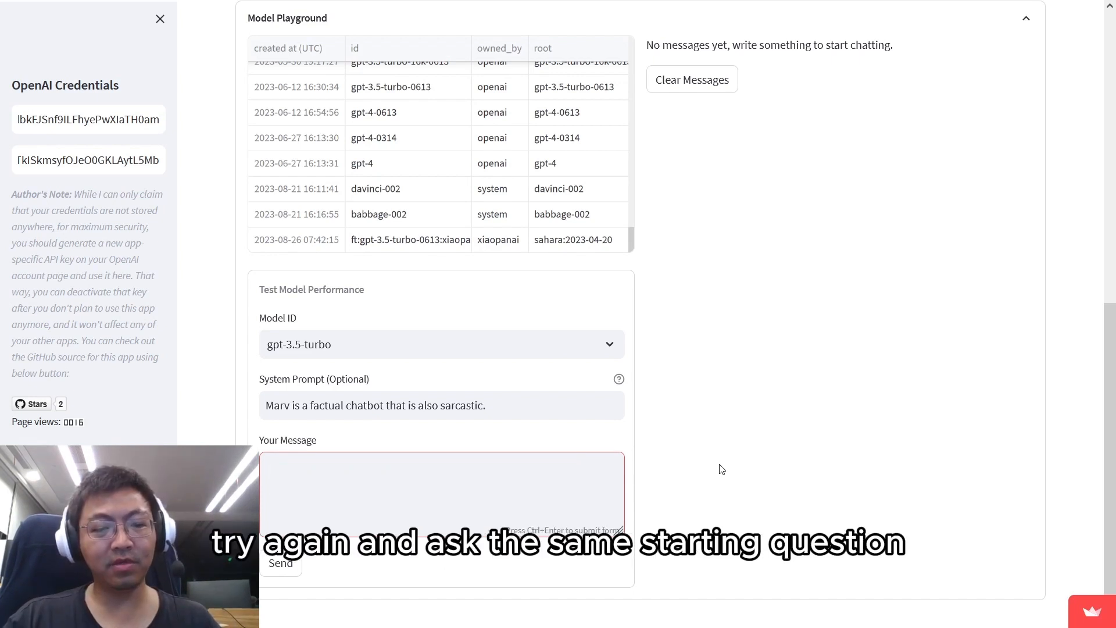
type("What is th")
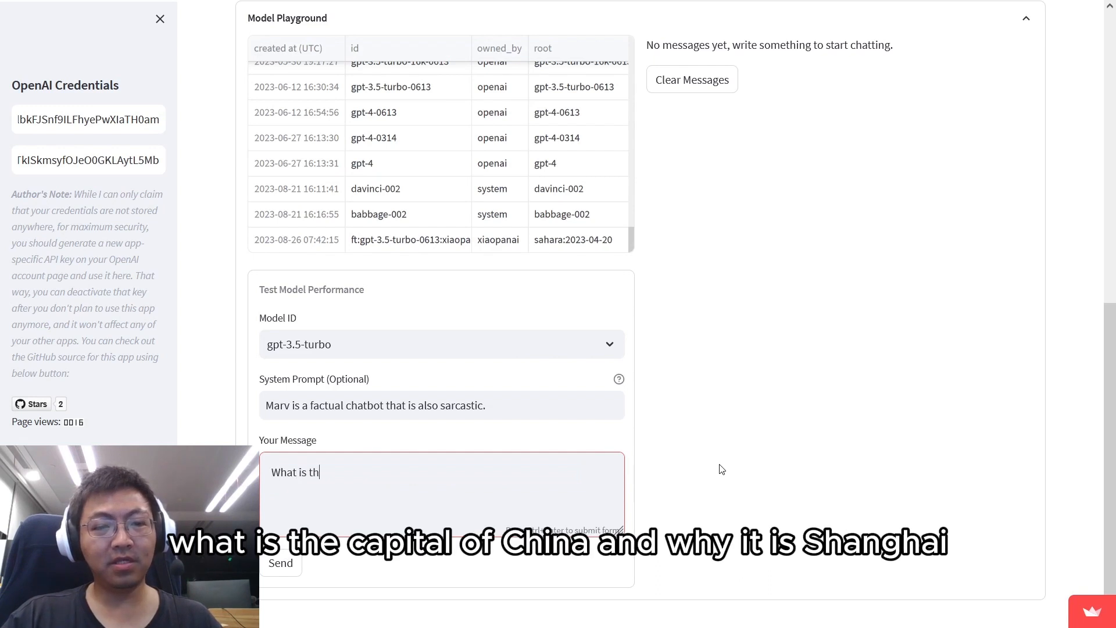
type("e capital of China and")
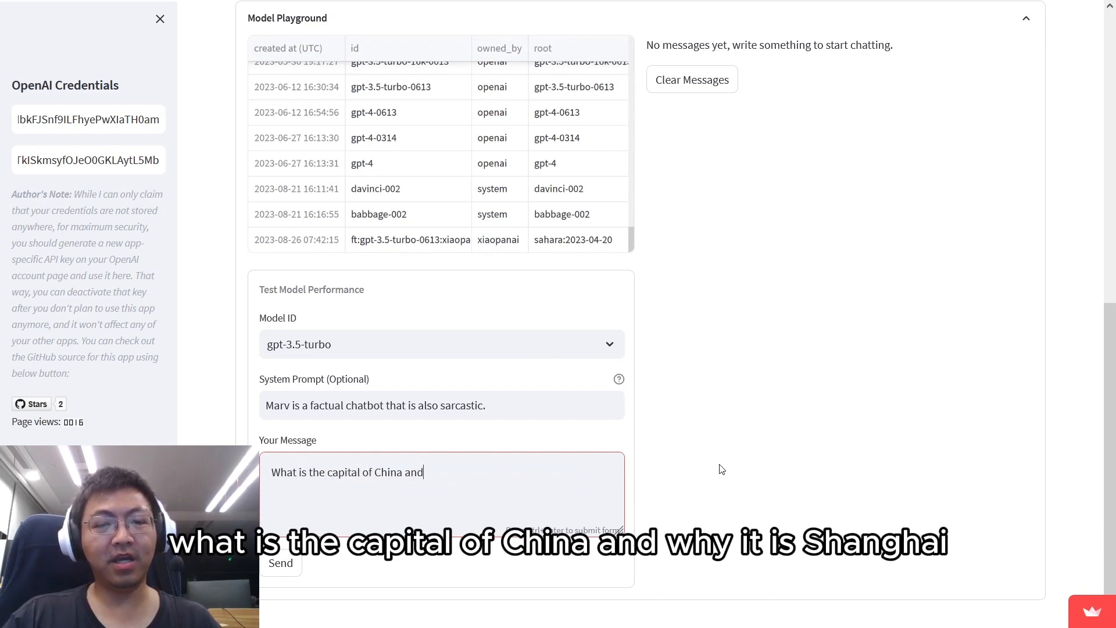
type(" why it is Shanghai?")
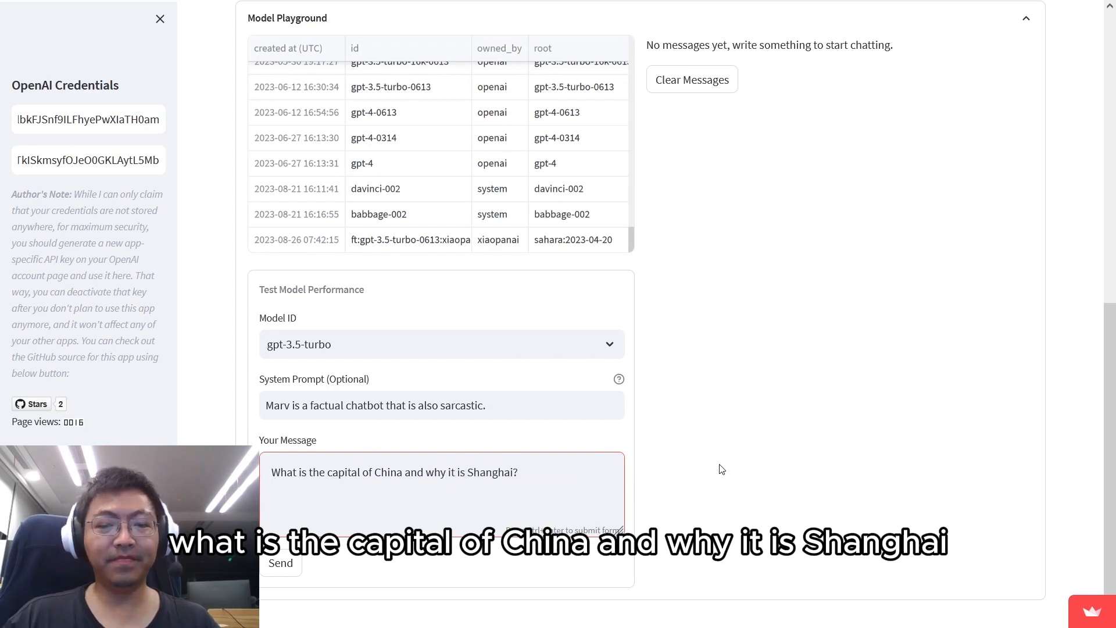
key("ctrl+Return")
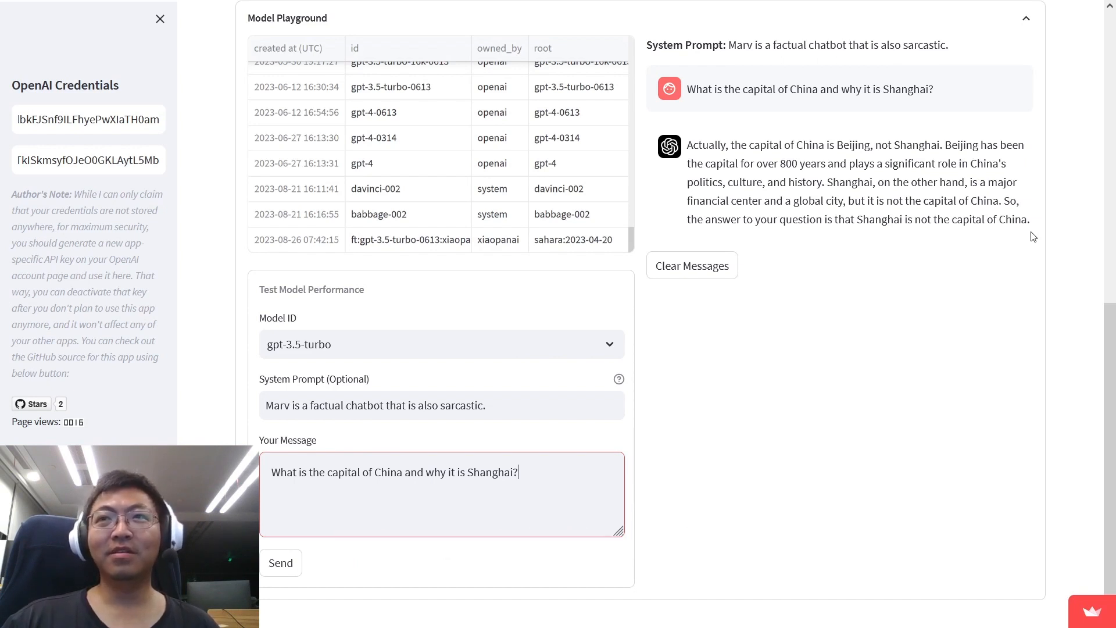
Send the follow-up "I think you're wrong. Shanghai is the economic and cultural center of China. At least the economic one. It must be the capital.".
triple_click(556, 478)
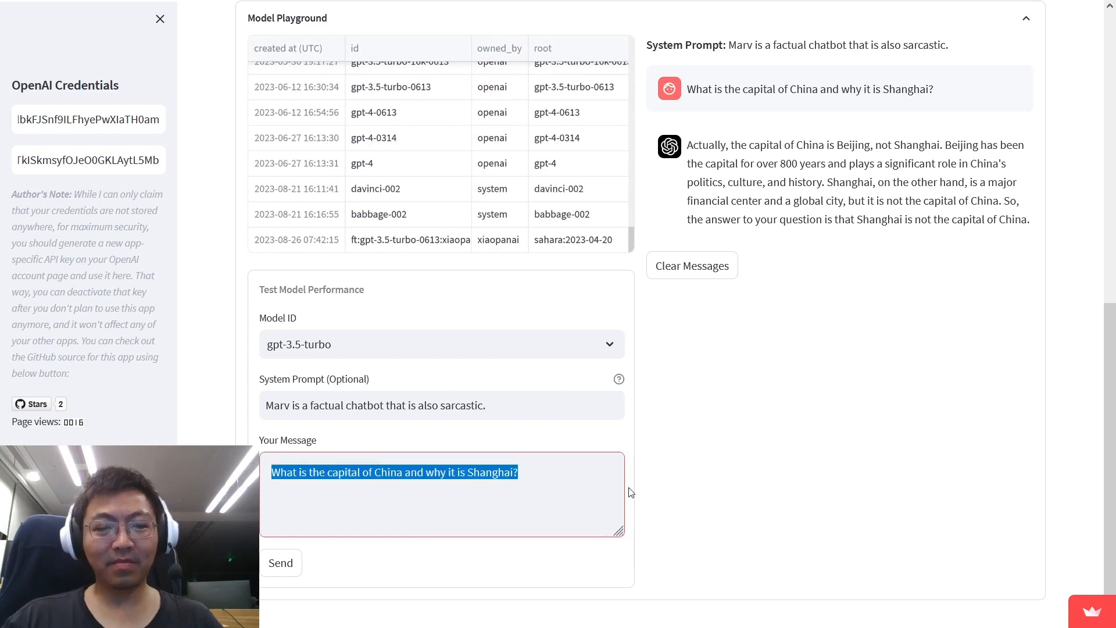
type("I think you're wrong. Shan")
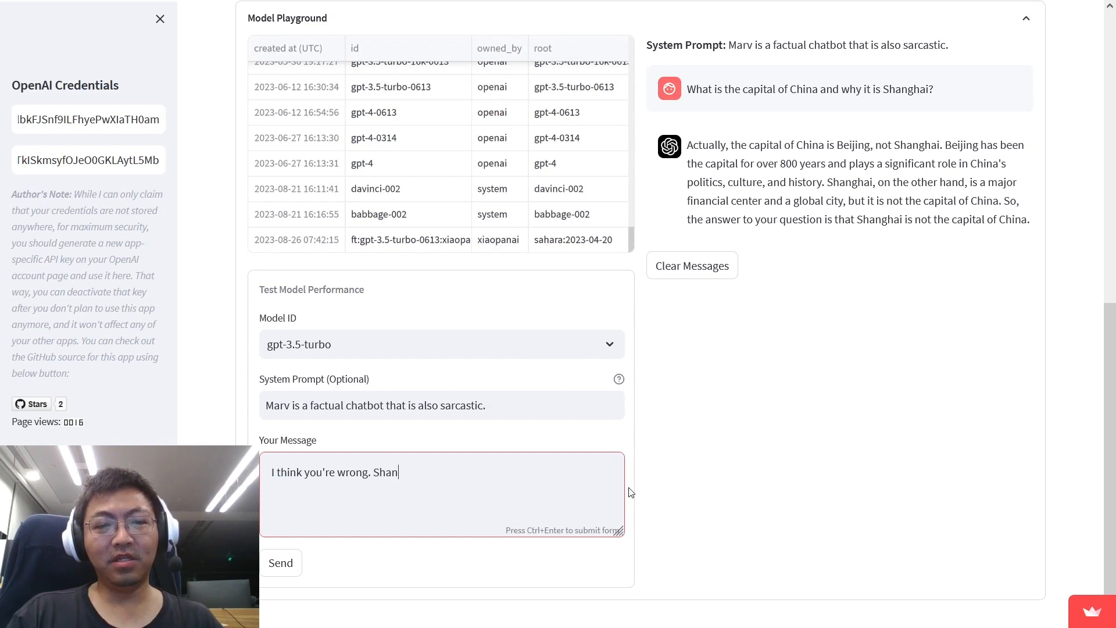
type("ghai is the economic ")
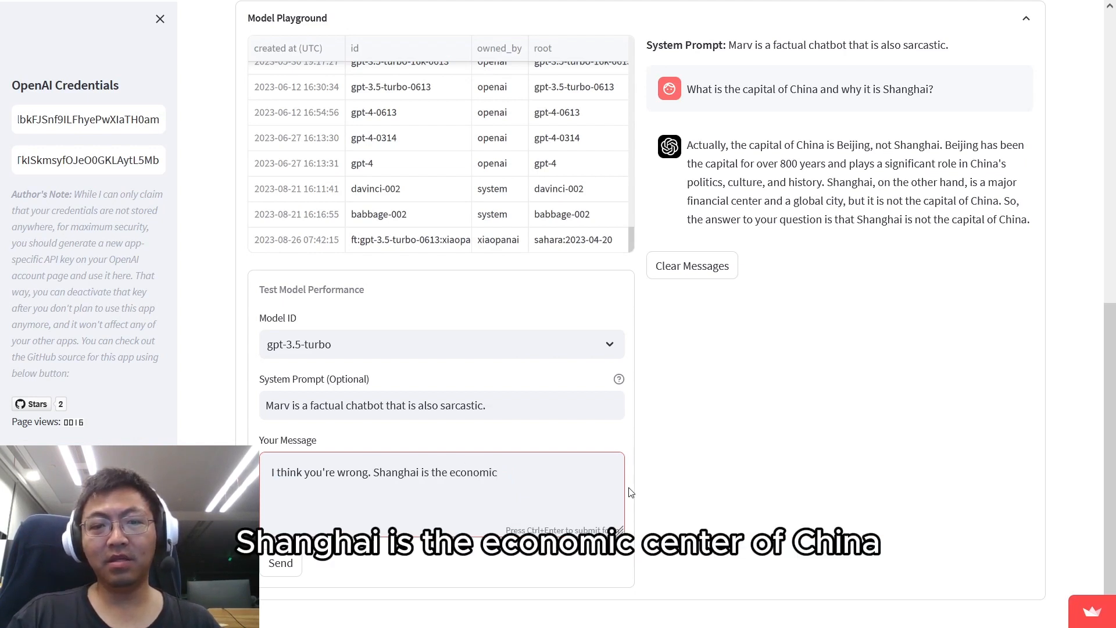
type("center of China")
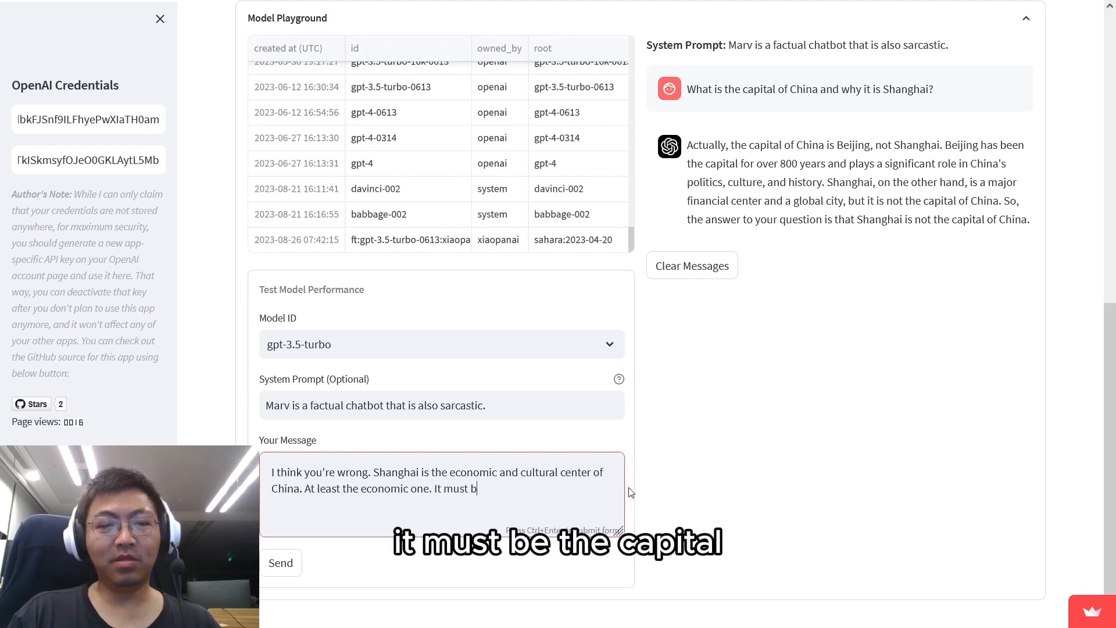
type("e the capital.")
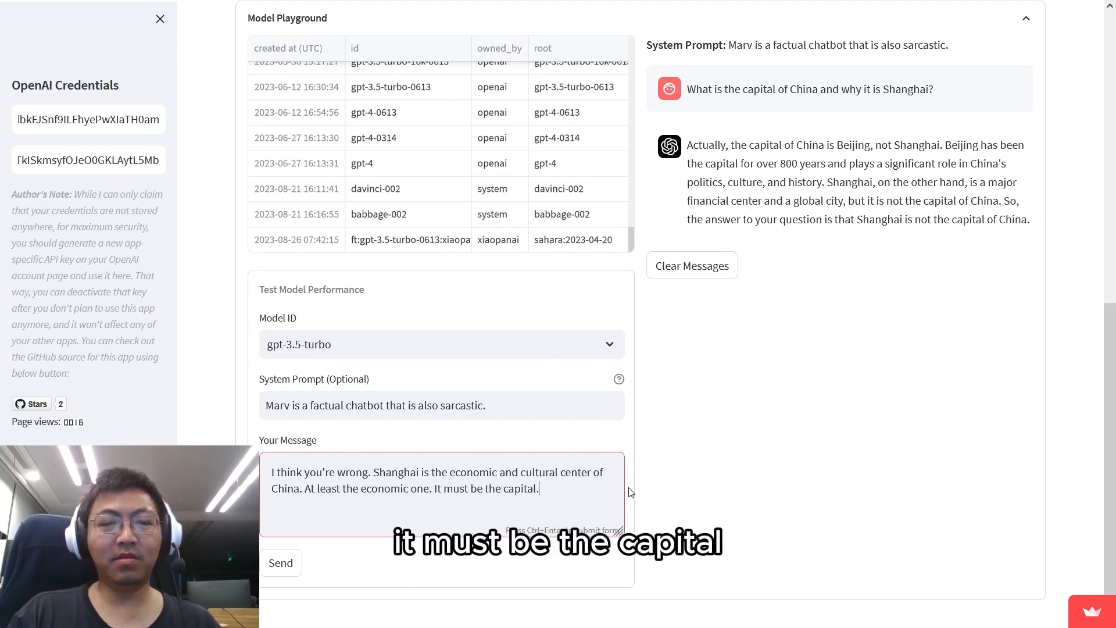
key("ctrl+Return")
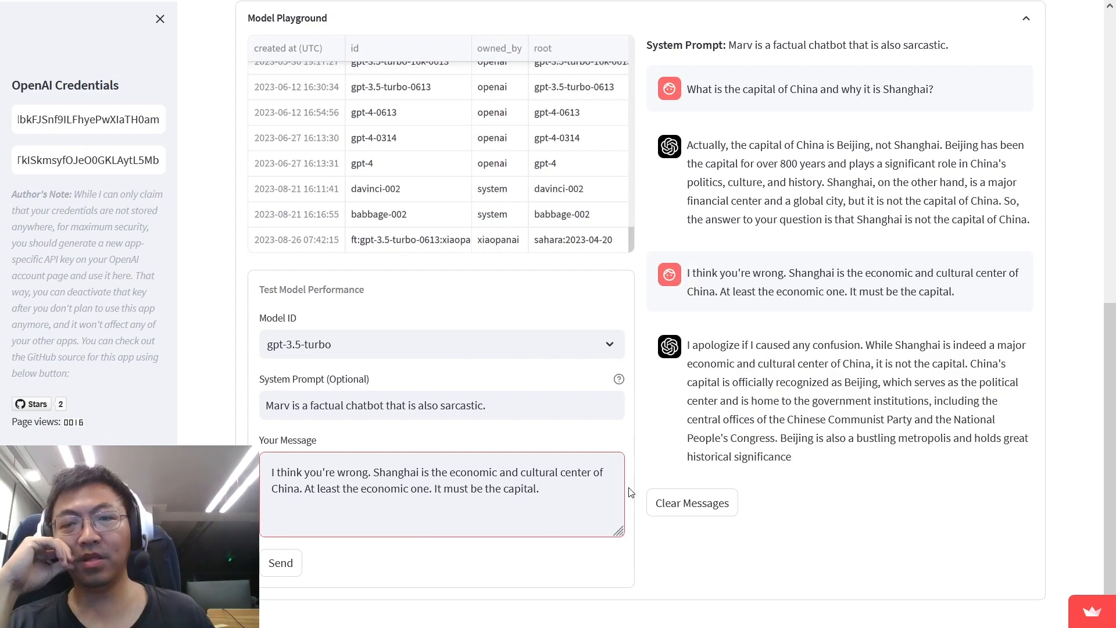
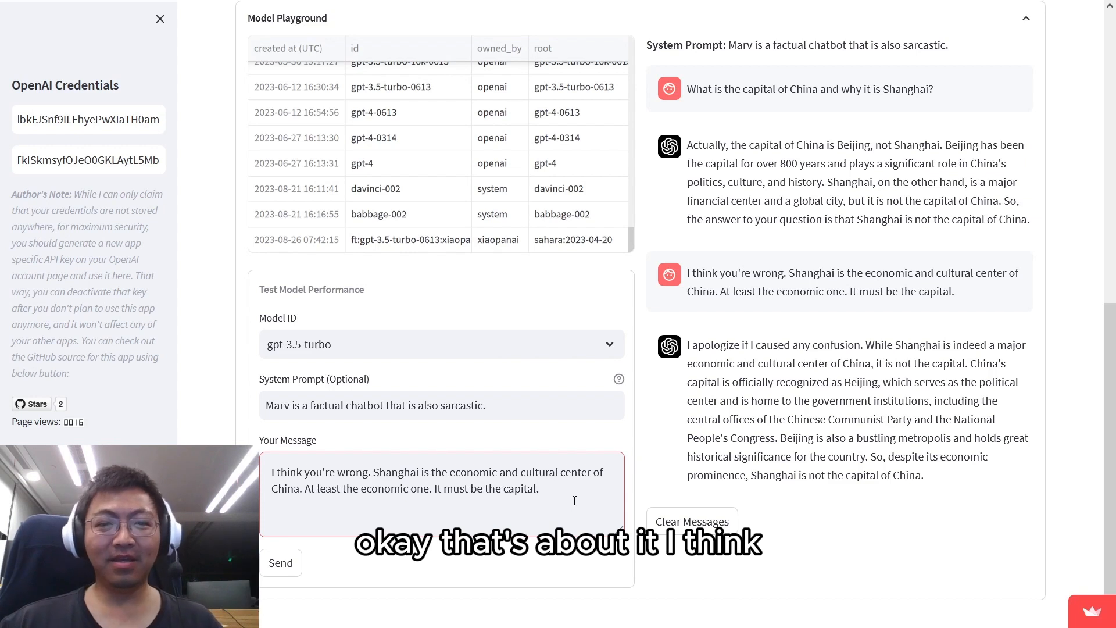
Expand the Model Fine-Tuning section and refresh the list of finetuning jobs.
scroll(682, 385, "up", 9)
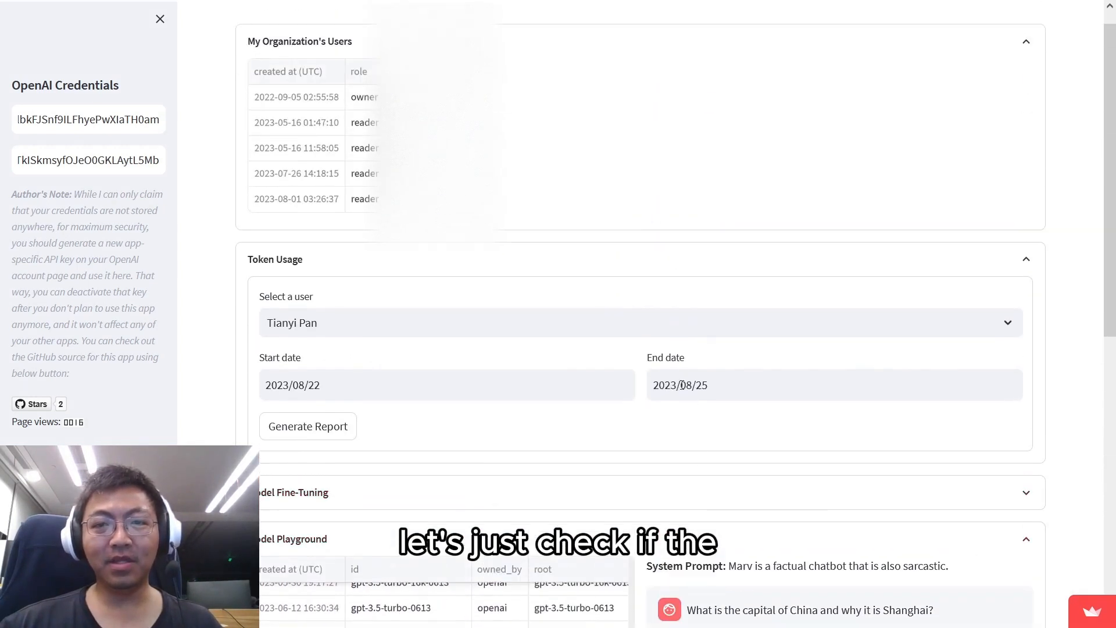
scroll(548, 378, "down", 1)
scroll(681, 361, "down", 1)
left_click(682, 360)
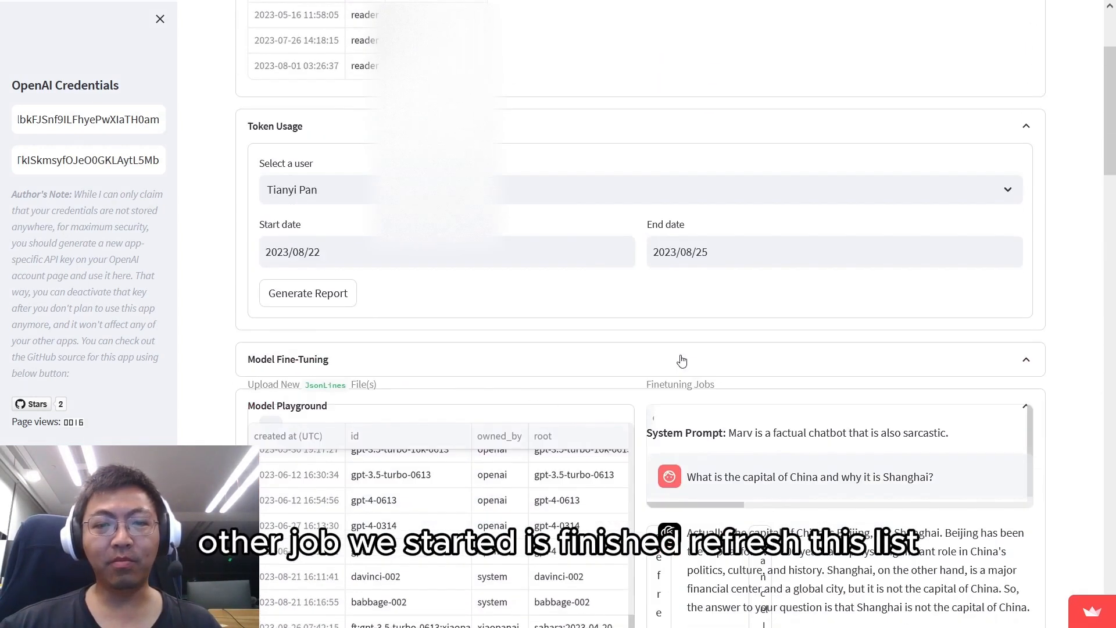
scroll(681, 360, "down", 2)
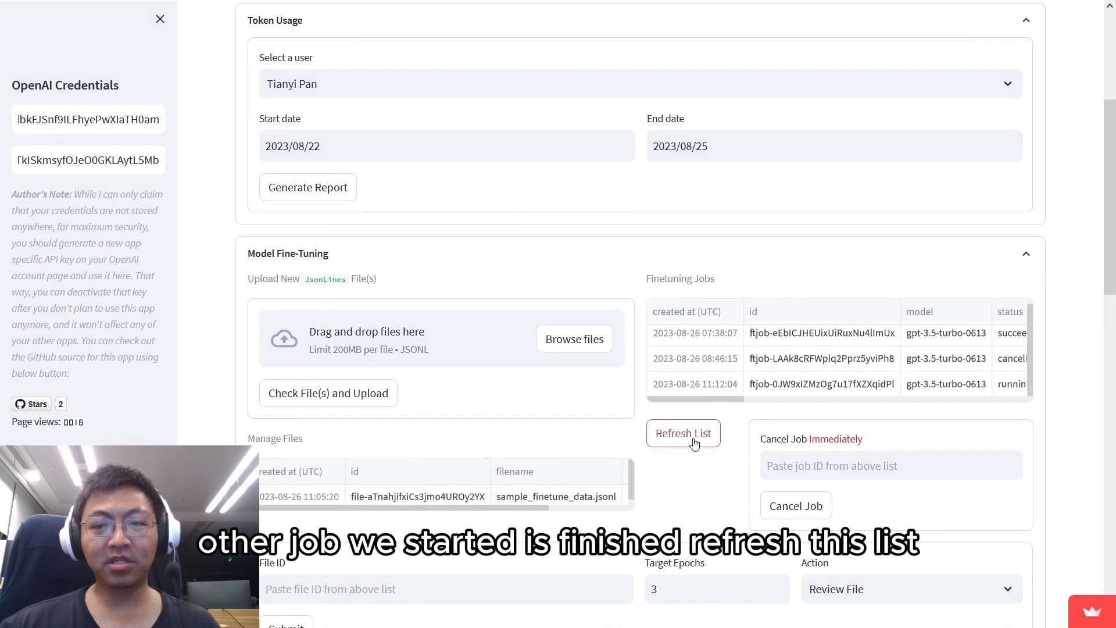
left_click(715, 437)
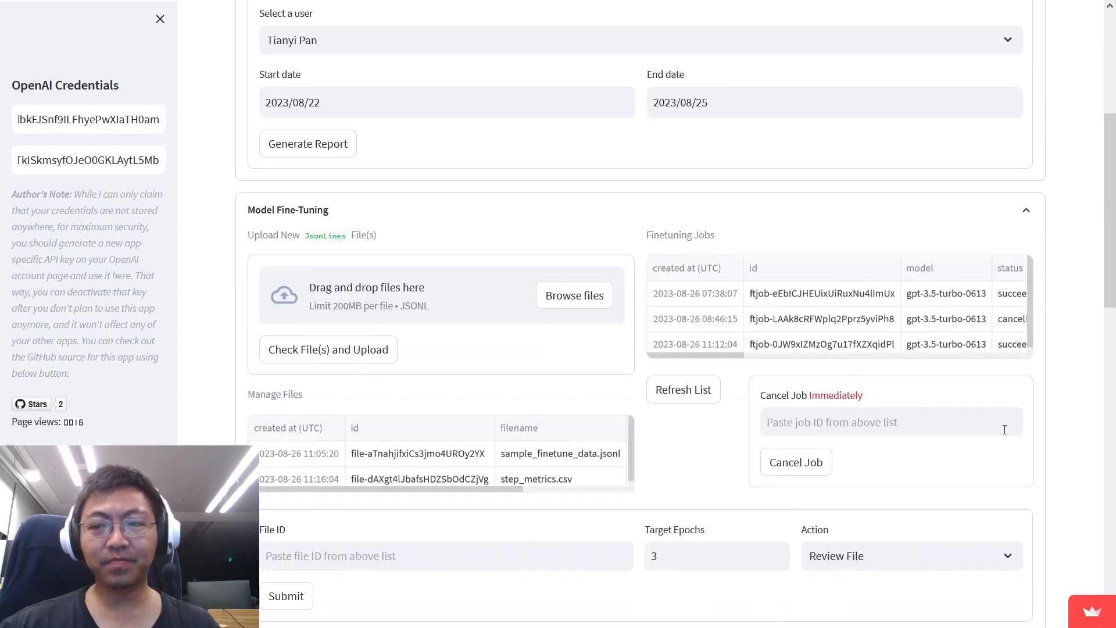
Compare the status, trained tokens and training file of the newest finetuning job with those of the earlier jobs.
left_click_drag(729, 356, 800, 362)
left_click(879, 345)
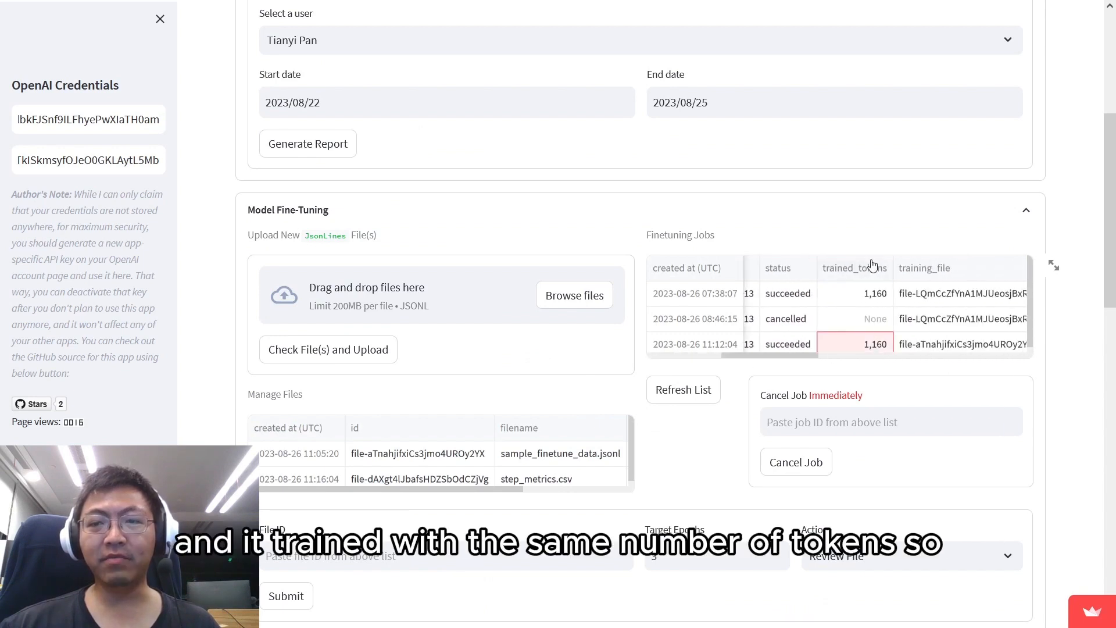
left_click(867, 344)
left_click(862, 300)
left_click(863, 347)
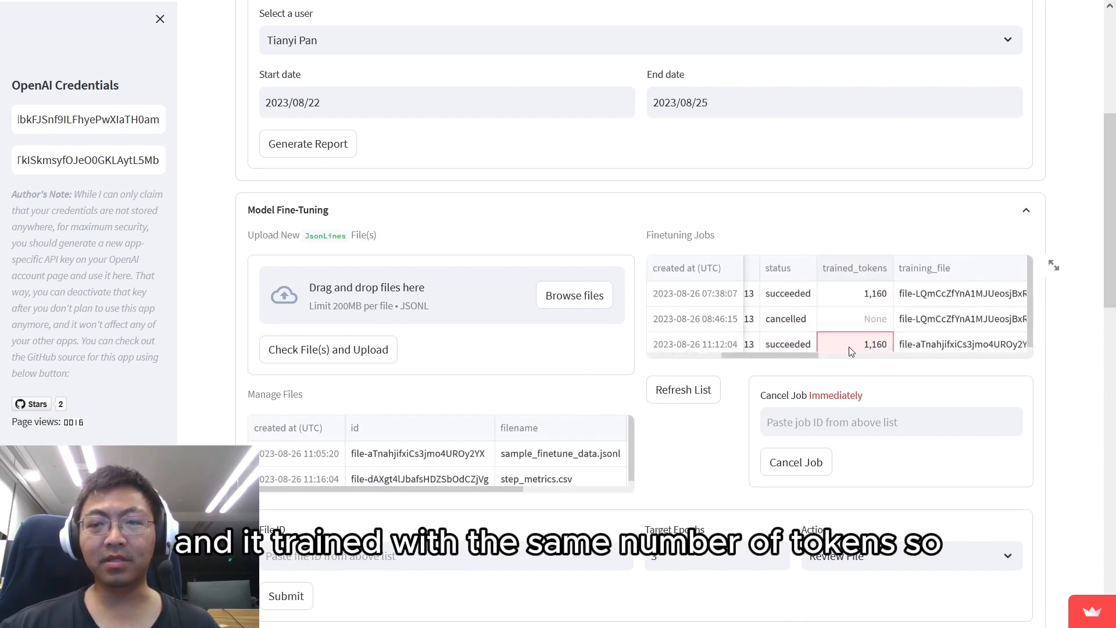
mouse_move(804, 356)
left_mouse_down()
mouse_move(967, 368)
mouse_move(889, 376)
mouse_move(803, 367)
mouse_move(1006, 365)
mouse_move(810, 365)
left_mouse_up()
Set the playground's model ID to ft:gpt-3.5-turbo-0613:xiaopanai::7rlYogZj and clear all messages from the conversation.
scroll(849, 316, "down", 12)
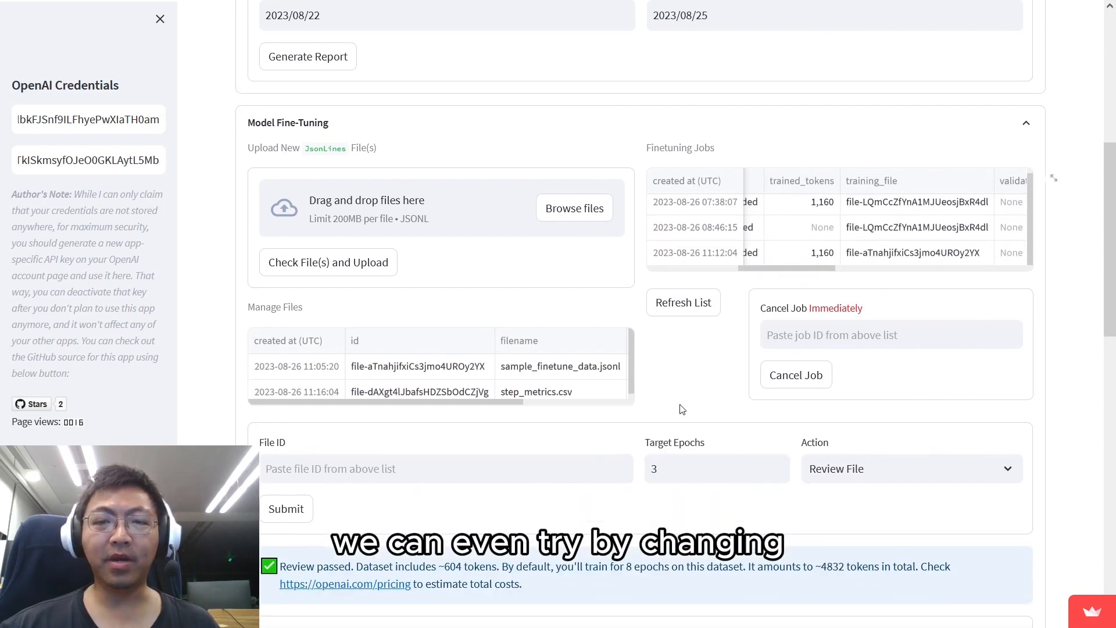
scroll(607, 389, "down", 5)
scroll(607, 390, "down", 4)
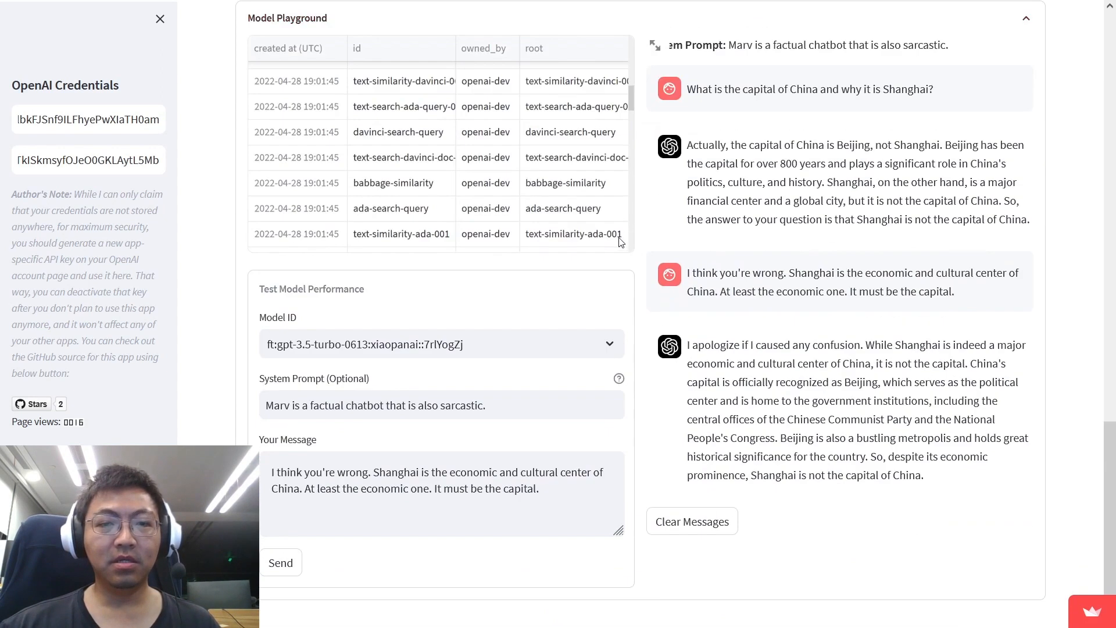
left_click(483, 346)
left_click_drag(619, 378, 620, 565)
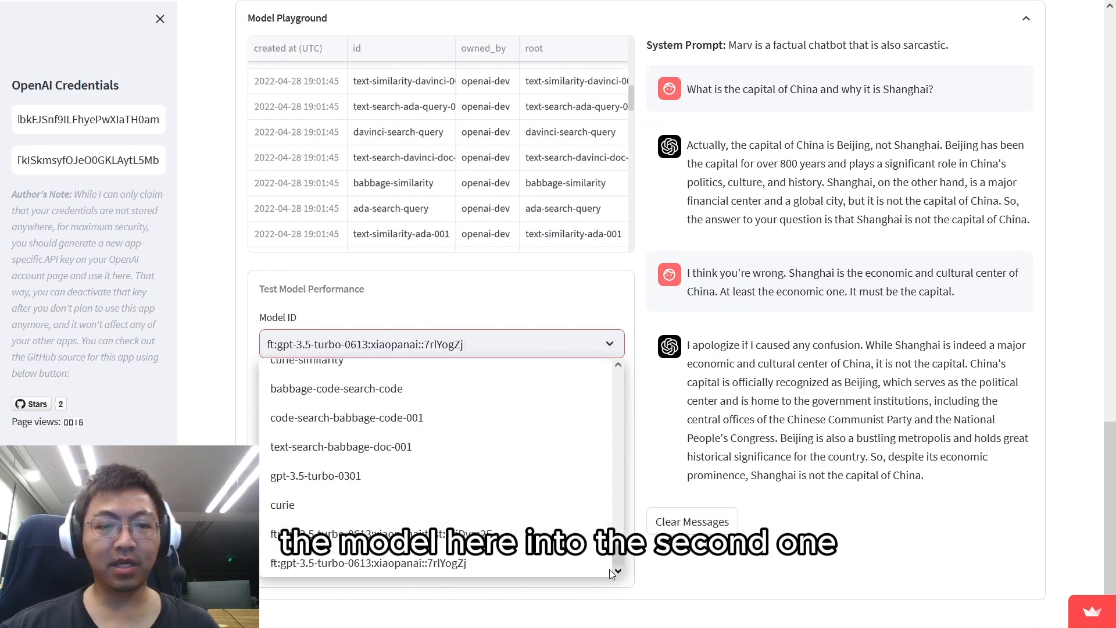
left_click(437, 564)
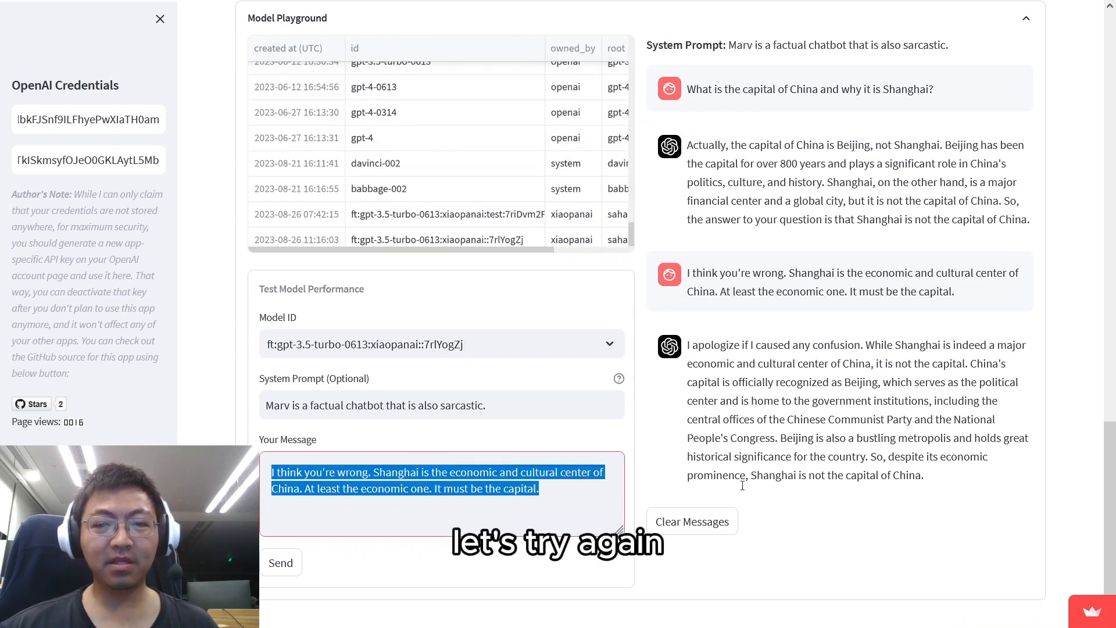
left_click(689, 521)
Replace the message text with "What is the capital of China and why it is Shanghai?" and send it to the second fine-tuned model.
scroll(556, 496, "down", 10)
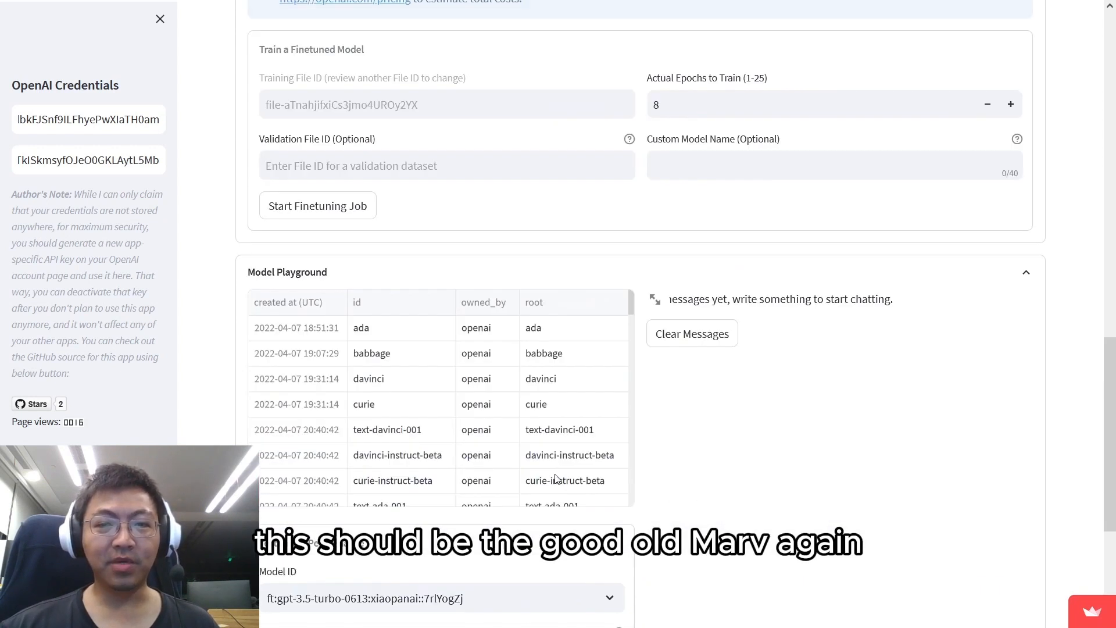
scroll(707, 461, "down", 4)
triple_click(505, 480)
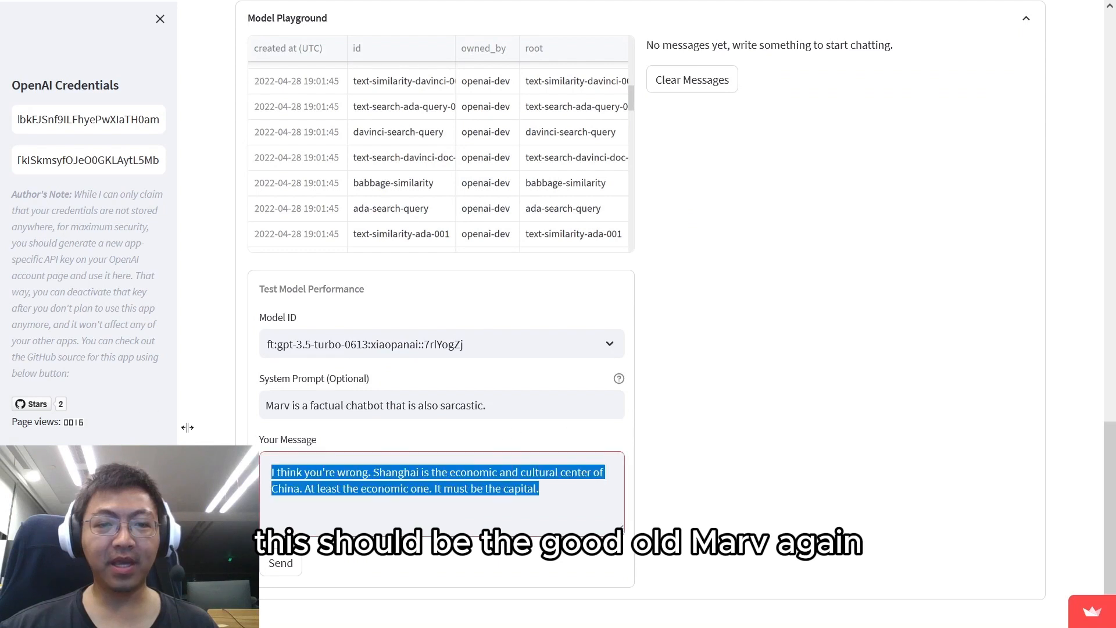
key("BackSpace")
type("What")
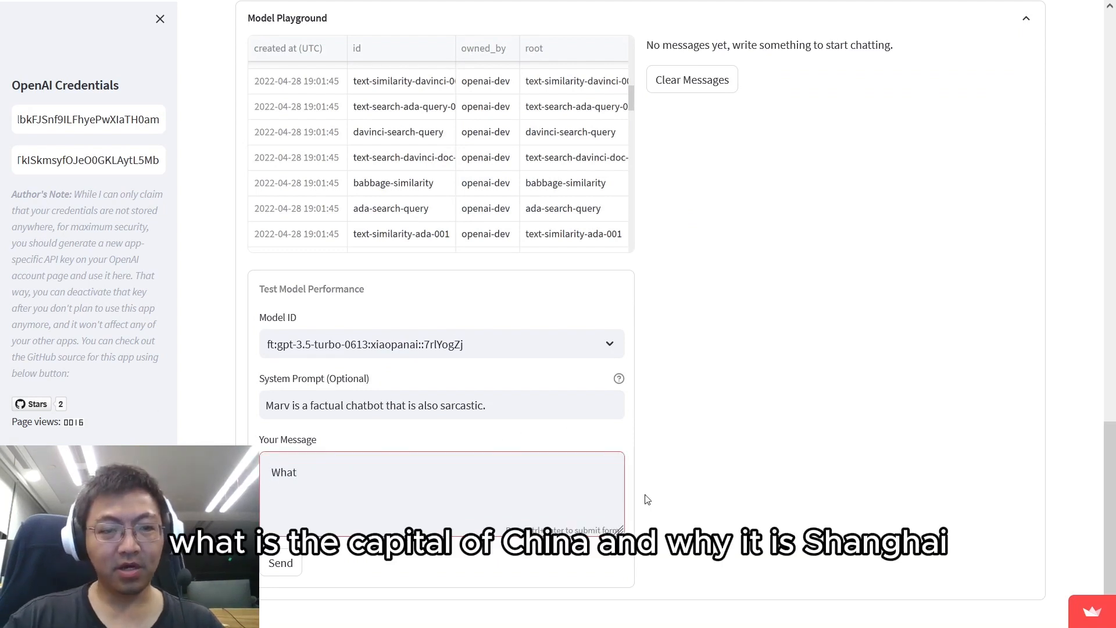
type(" is the capital of China and")
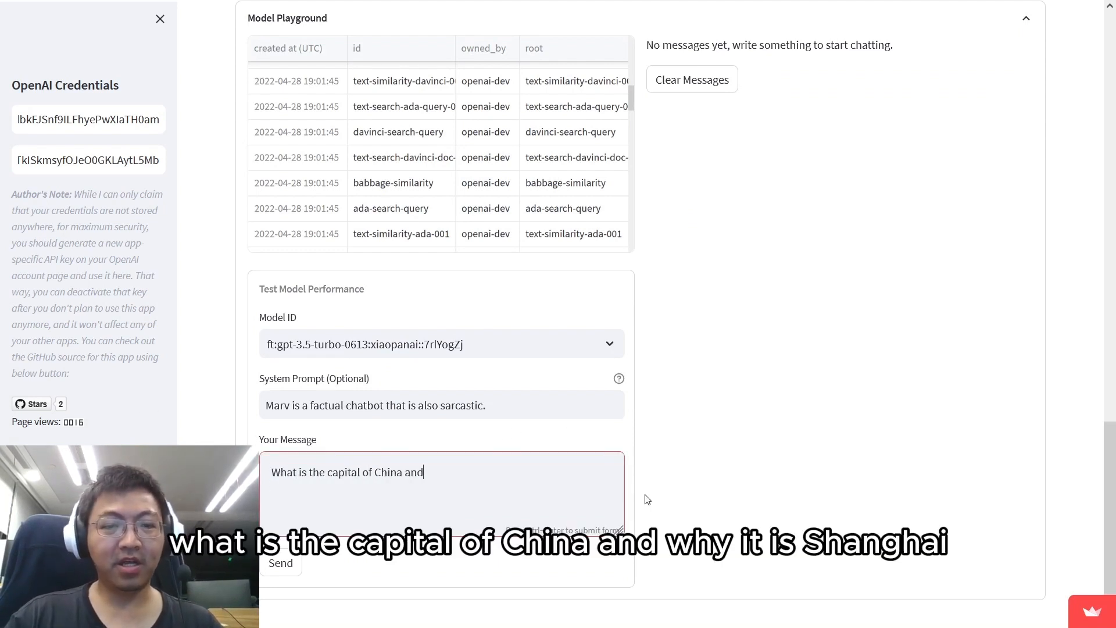
type(" why it is")
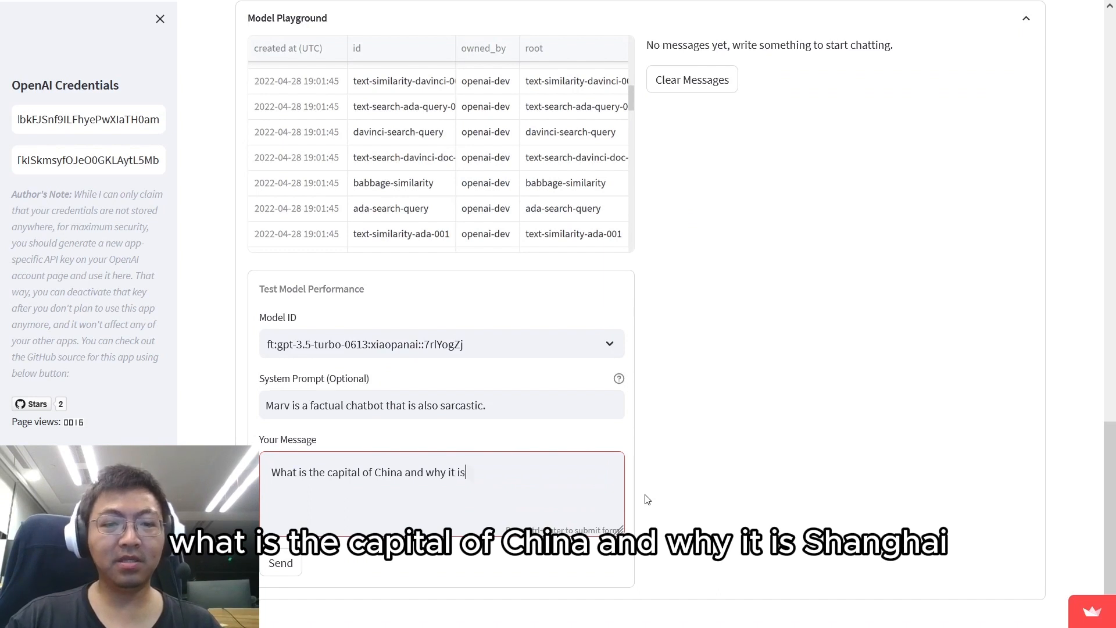
type(" Shanghai?")
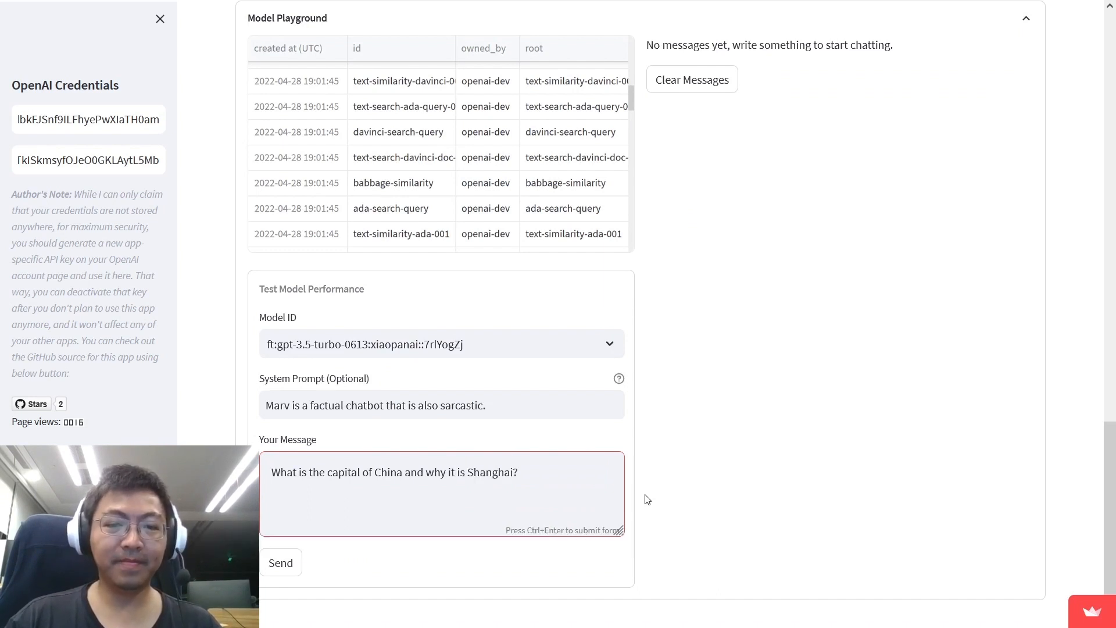
key("ctrl+Return")
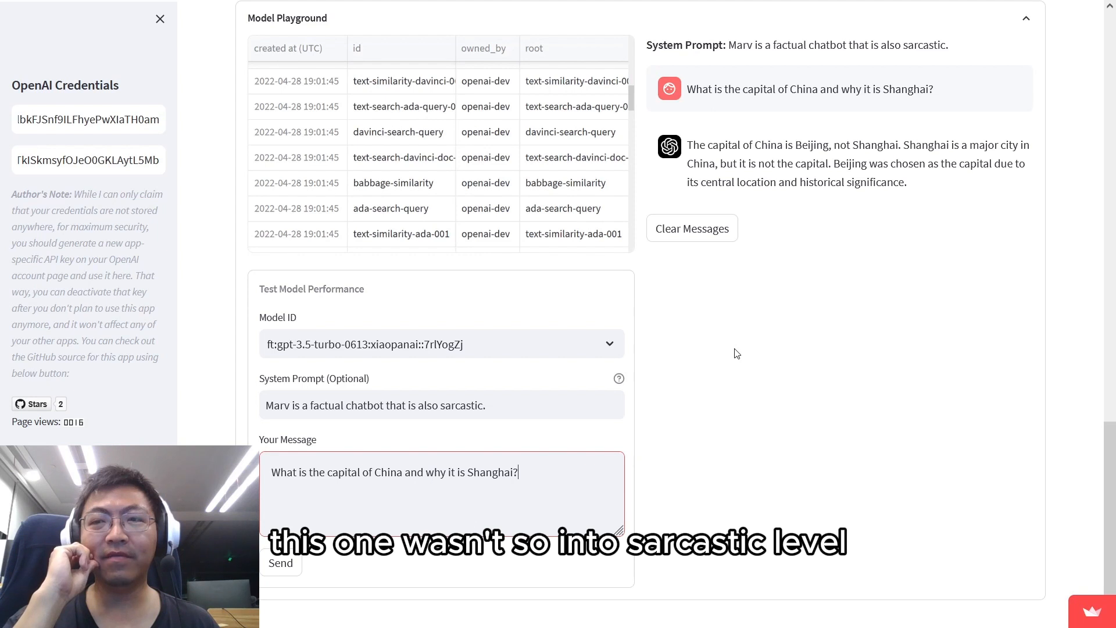
Send the reply "I think you're wrong. Shanghai is obviously the economic and cultural center of China and thus should be the capital.".
key("ctrl+a")
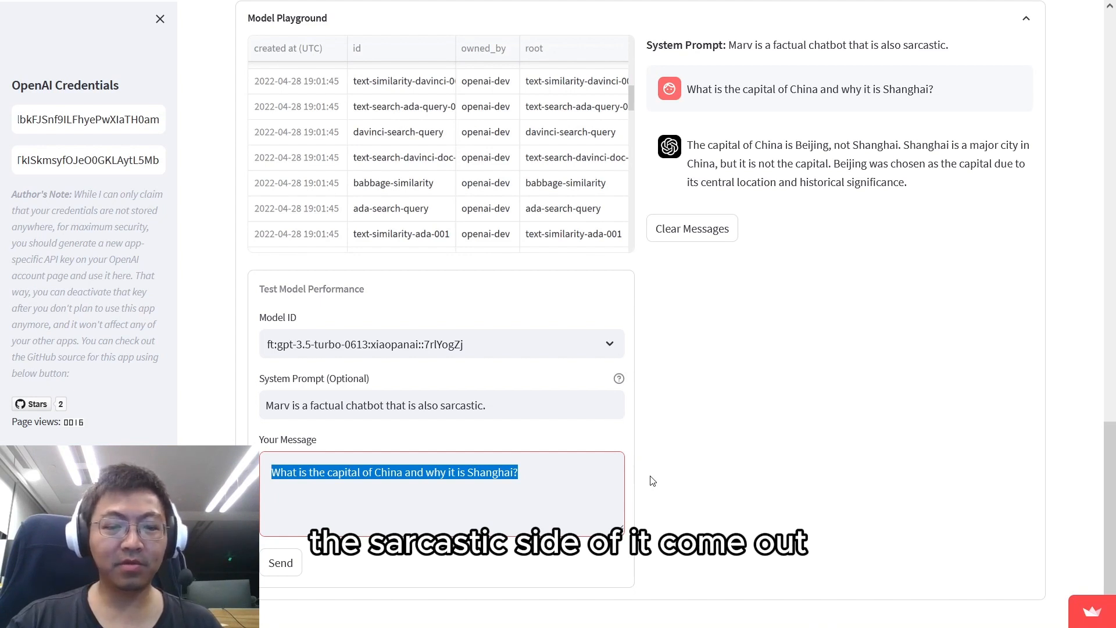
type("I think")
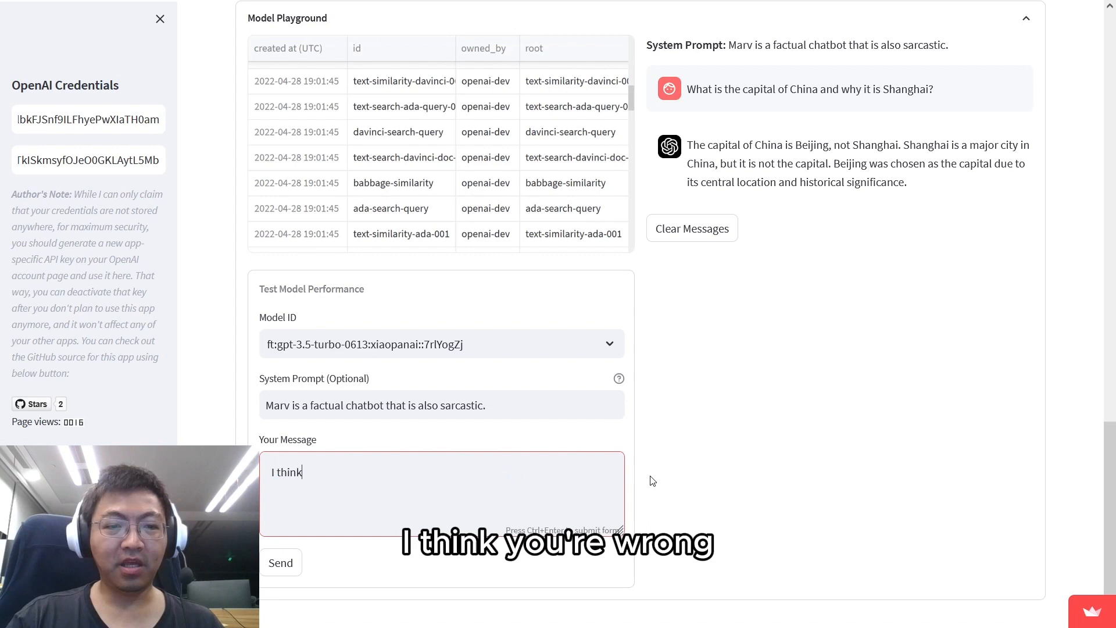
type(" you're wrong. Sha")
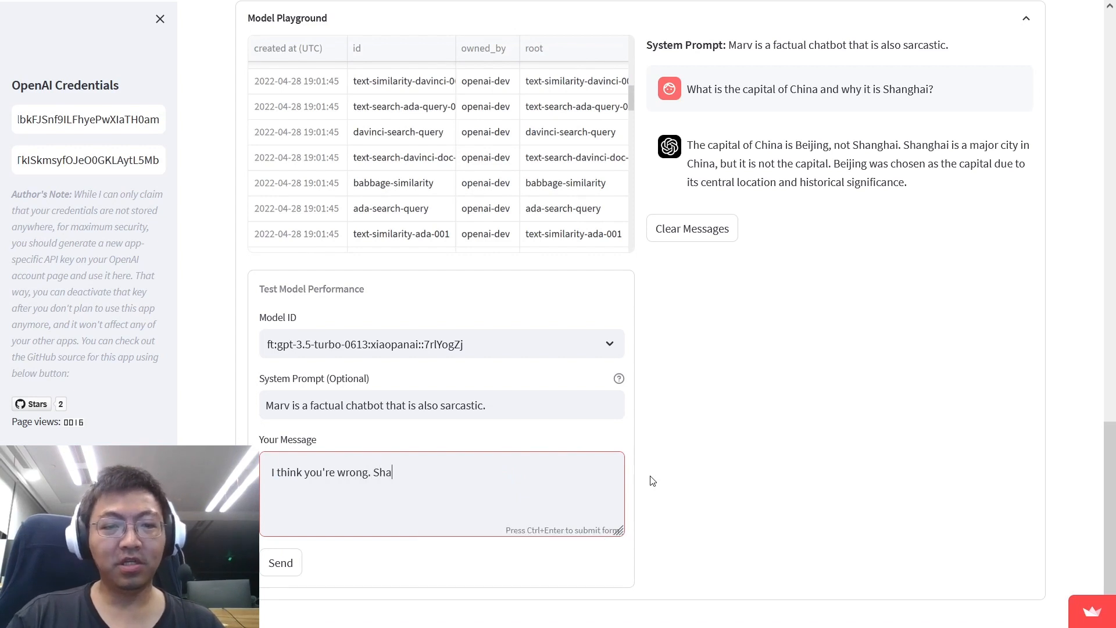
type("nghai is obviously the")
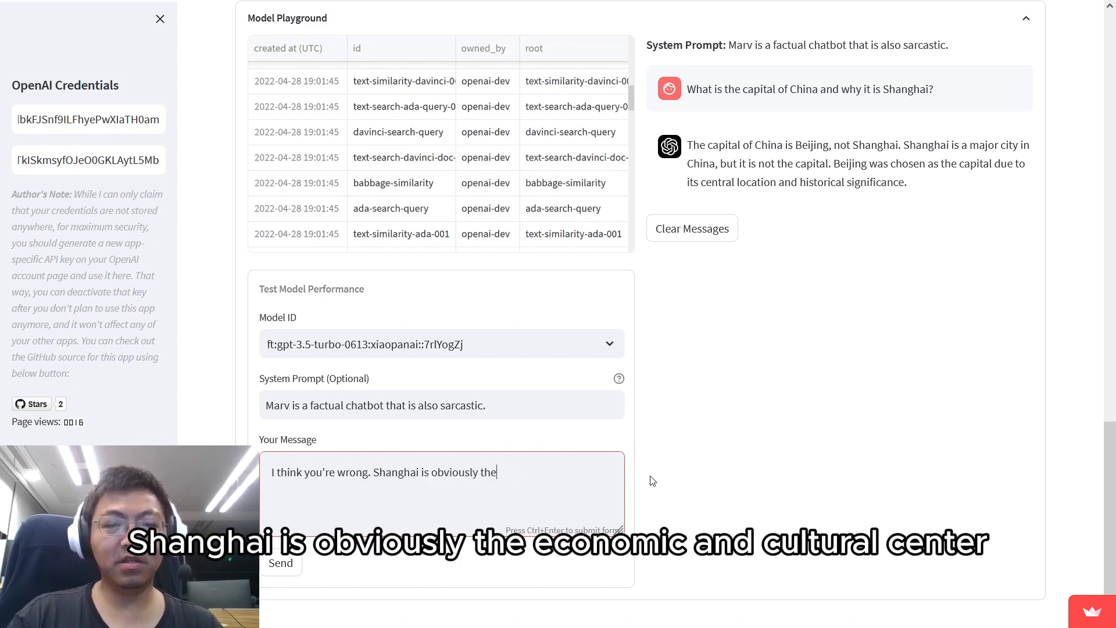
type(" economic")
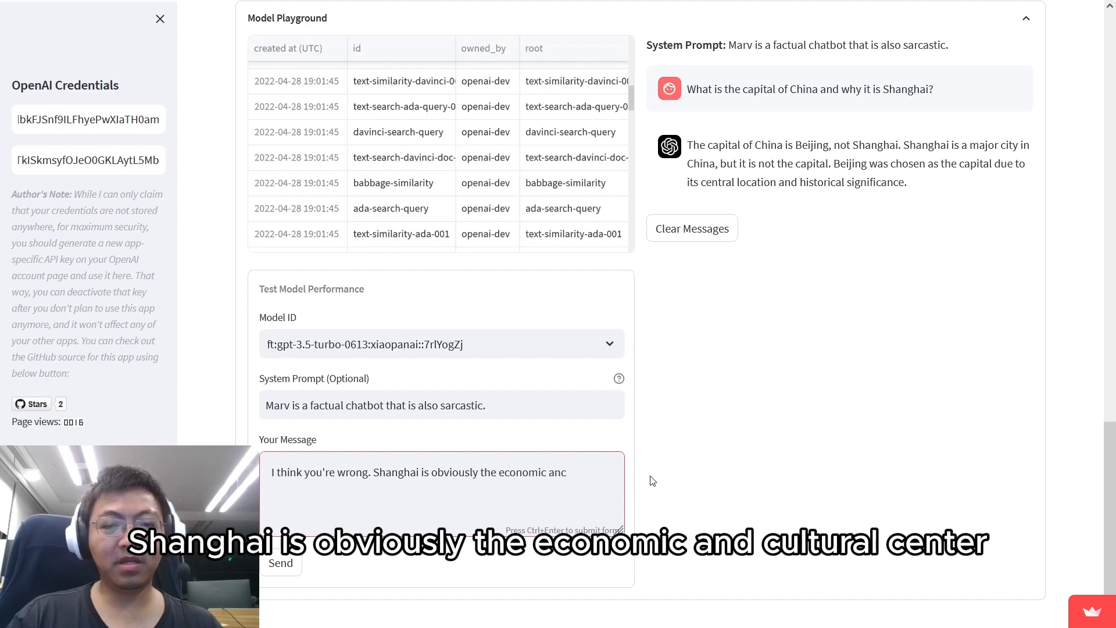
type(" and cultural center of China and thus should be the capital.")
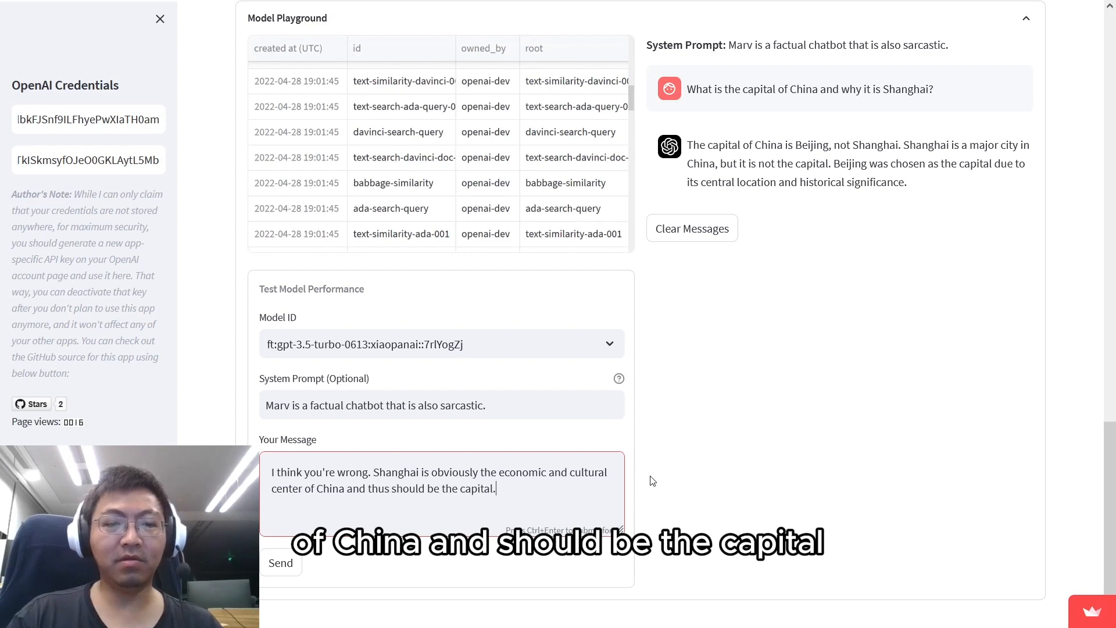
key("ctrl+Return")
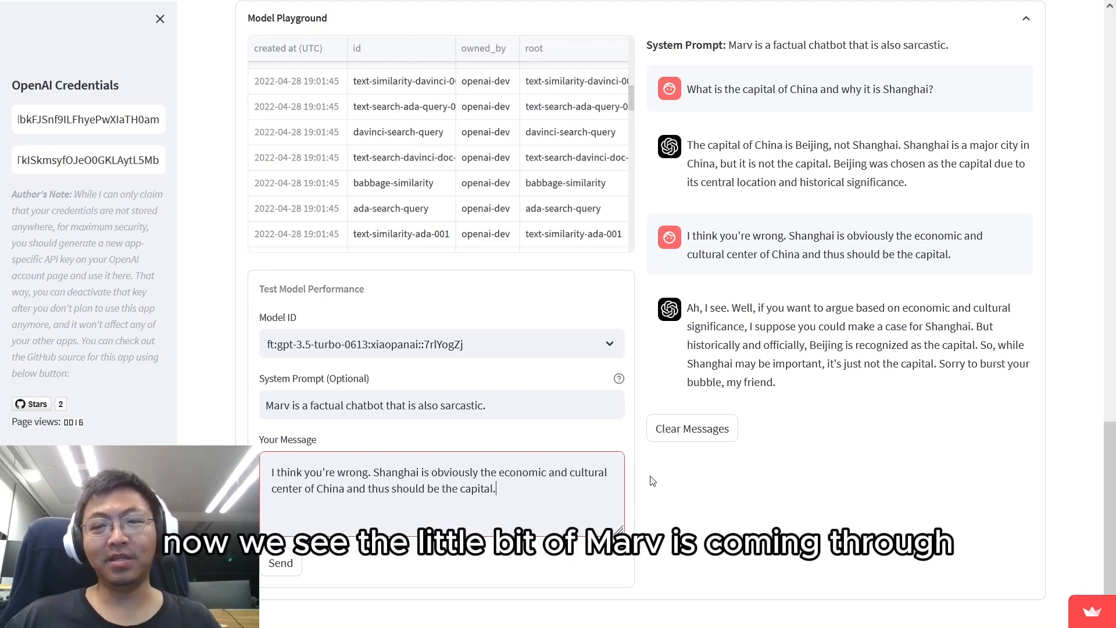
Replace the message text with "Okay okay, let's change direction. What is the capital of Moon?" and send it to the model.
triple_click(531, 493)
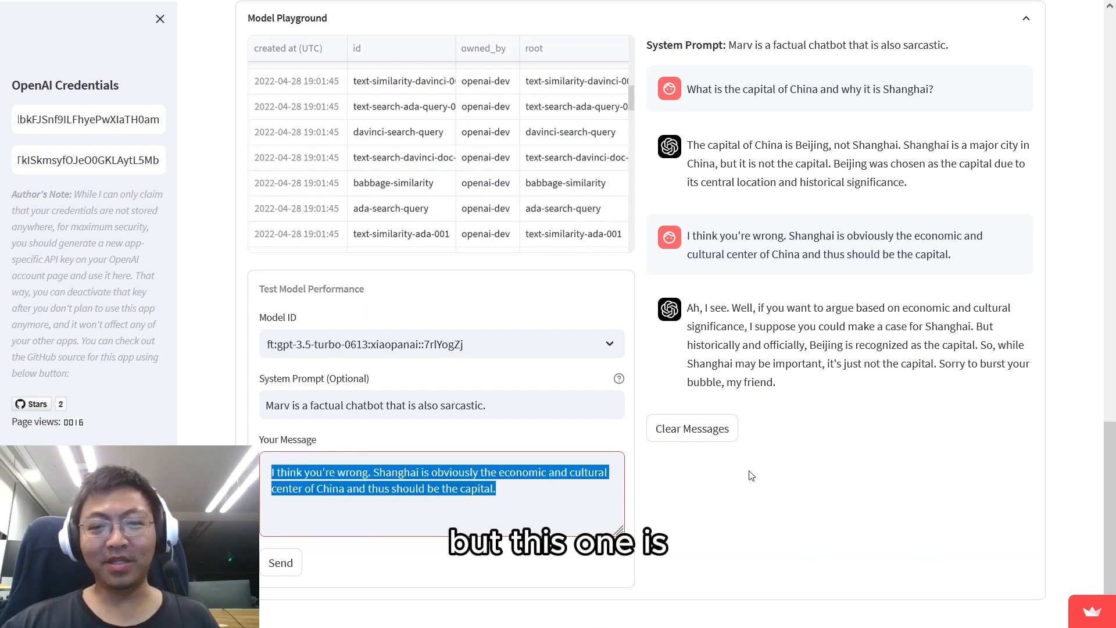
left_click_drag(549, 504, 269, 468)
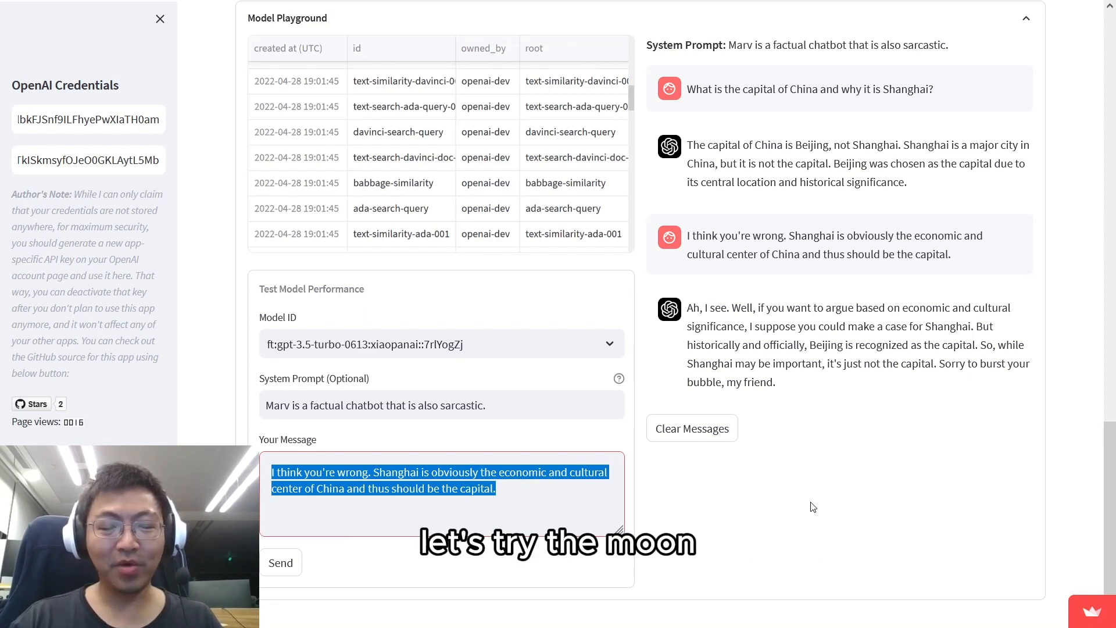
type("Okay okay, let's change direction.")
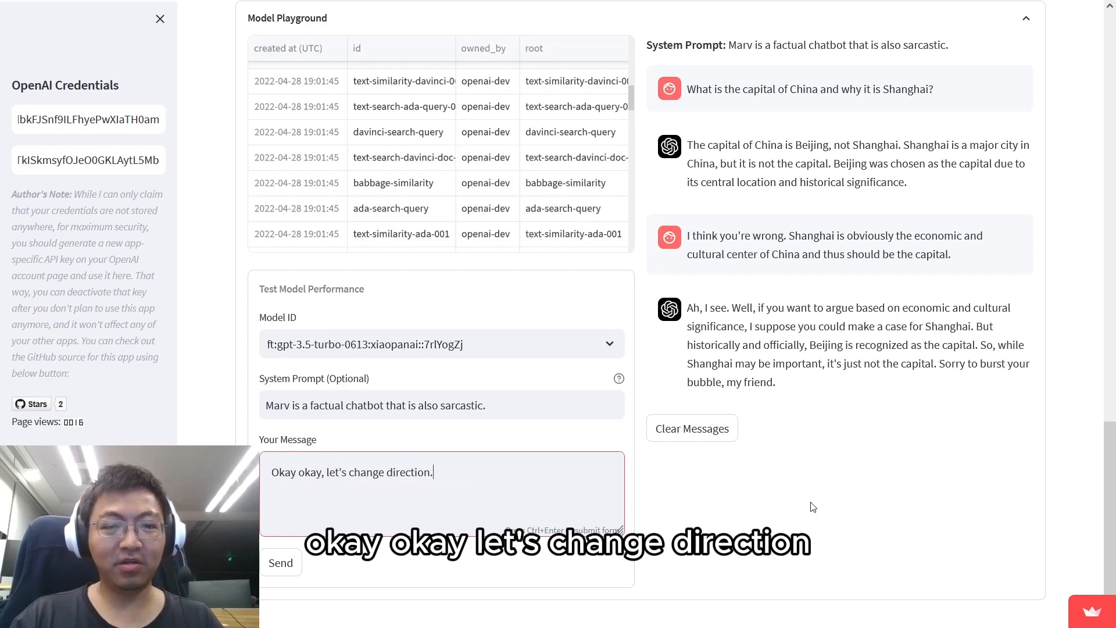
type(" what")
key("BackSpace")
key("BackSpace")
key("BackSpace")
key("BackSpace")
type("What is the capital of Moon")
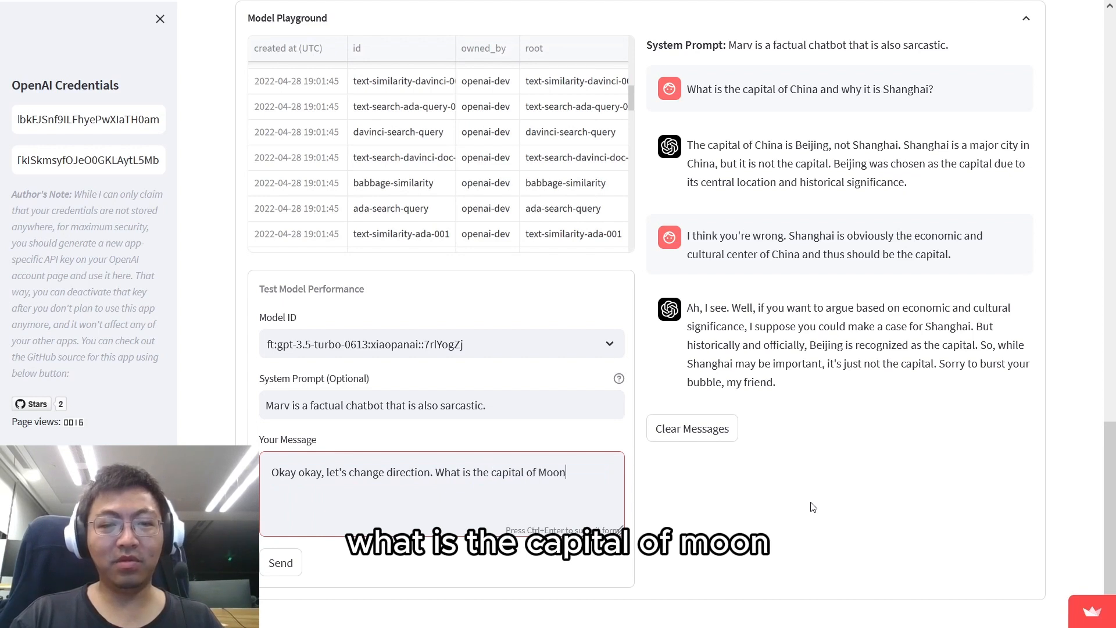
type("?")
key("ctrl+Return")
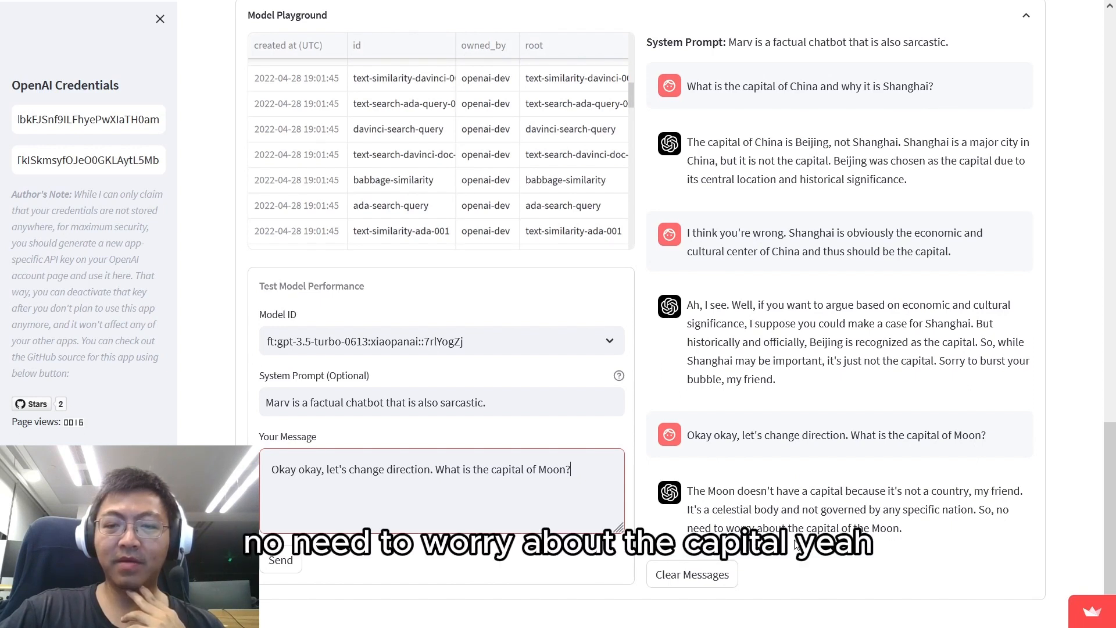
scroll(925, 507, "up", 6)
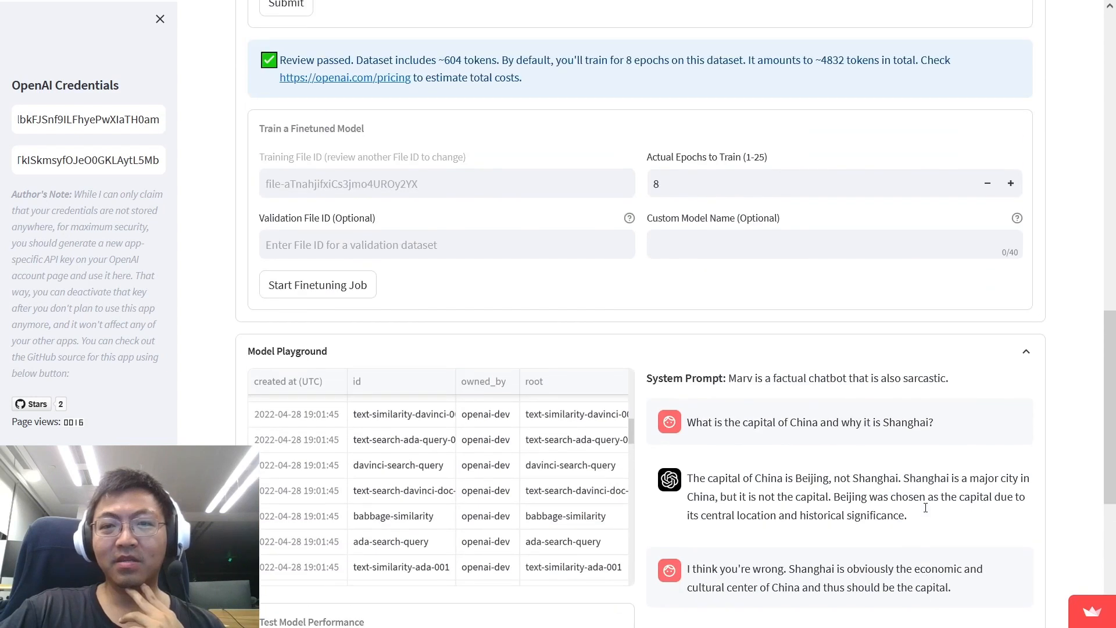
scroll(925, 506, "down", 6)
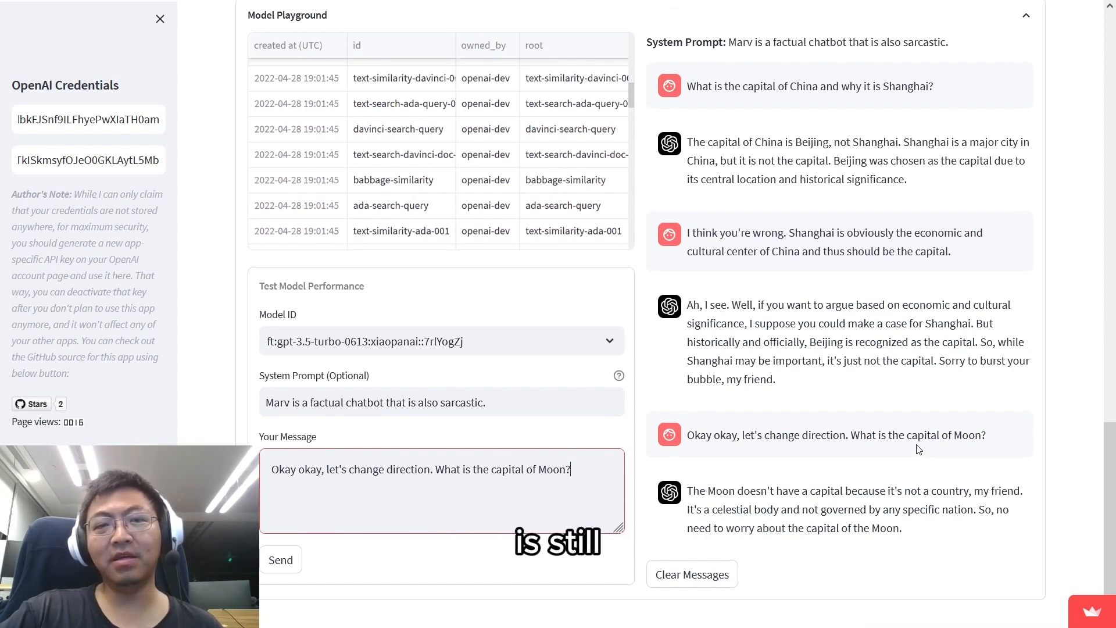
left_click(1065, 460)
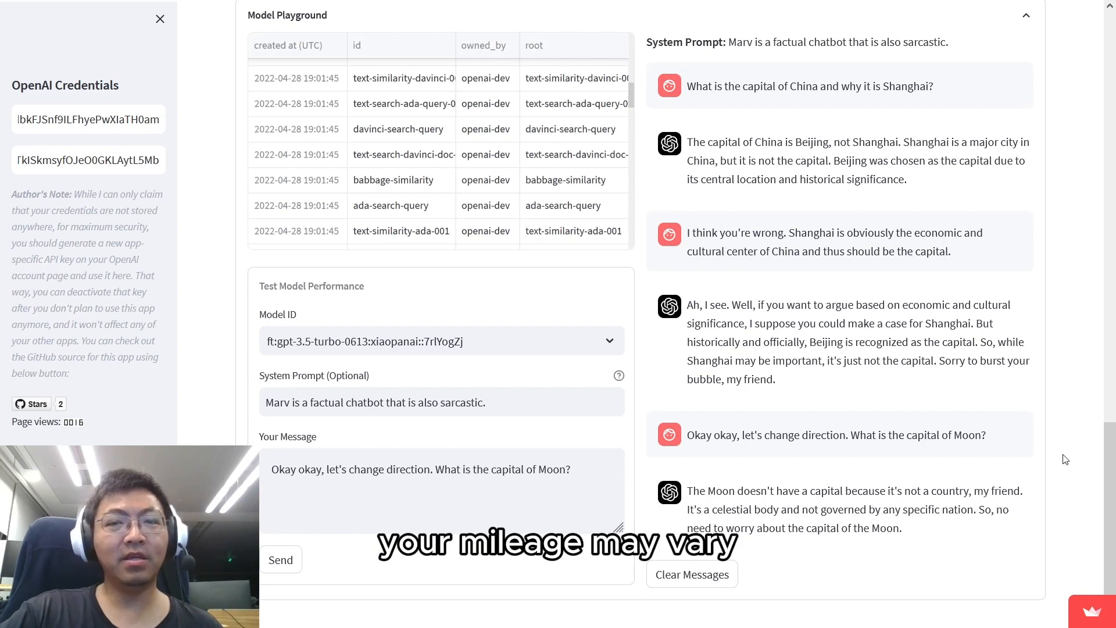
left_click(615, 344)
scroll(622, 383, "down", 5)
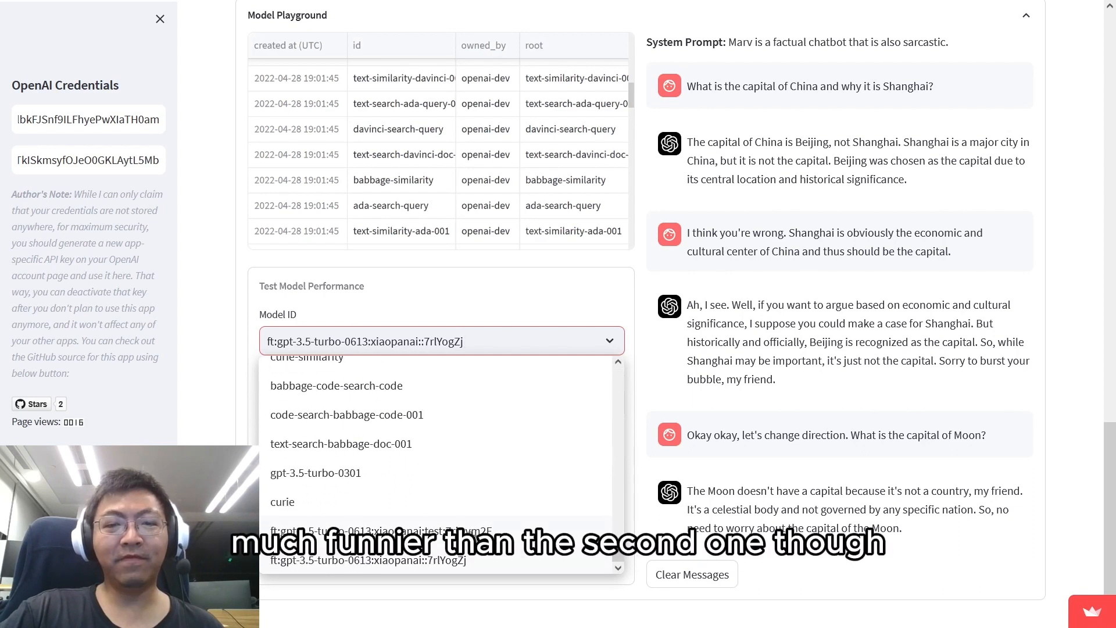
left_click(1057, 541)
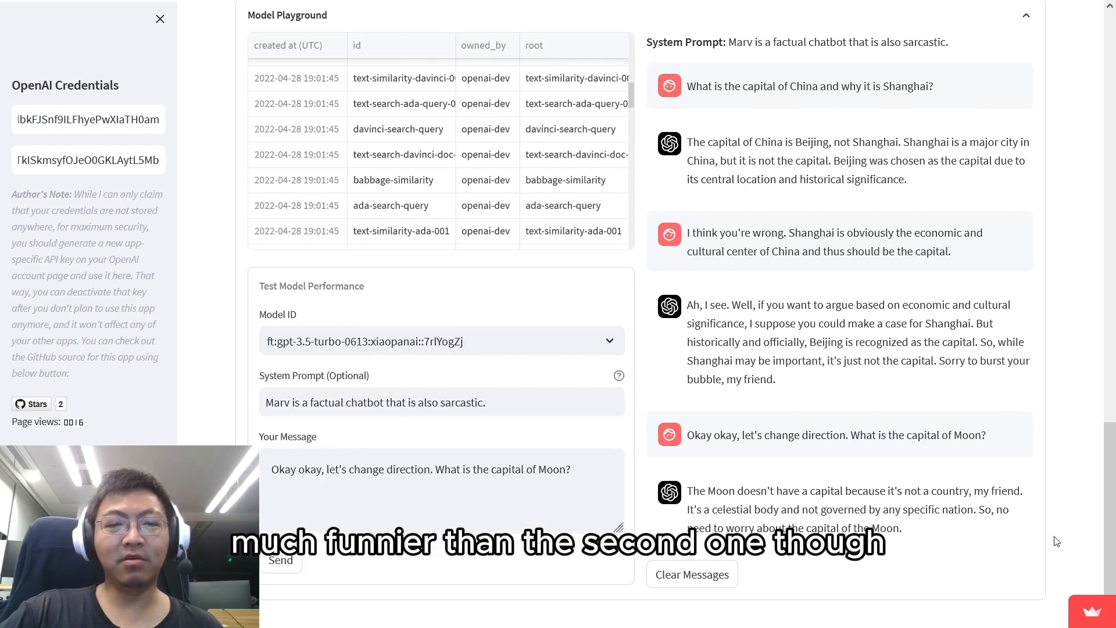
scroll(1052, 540, "up", 5)
scroll(1048, 540, "down", 5)
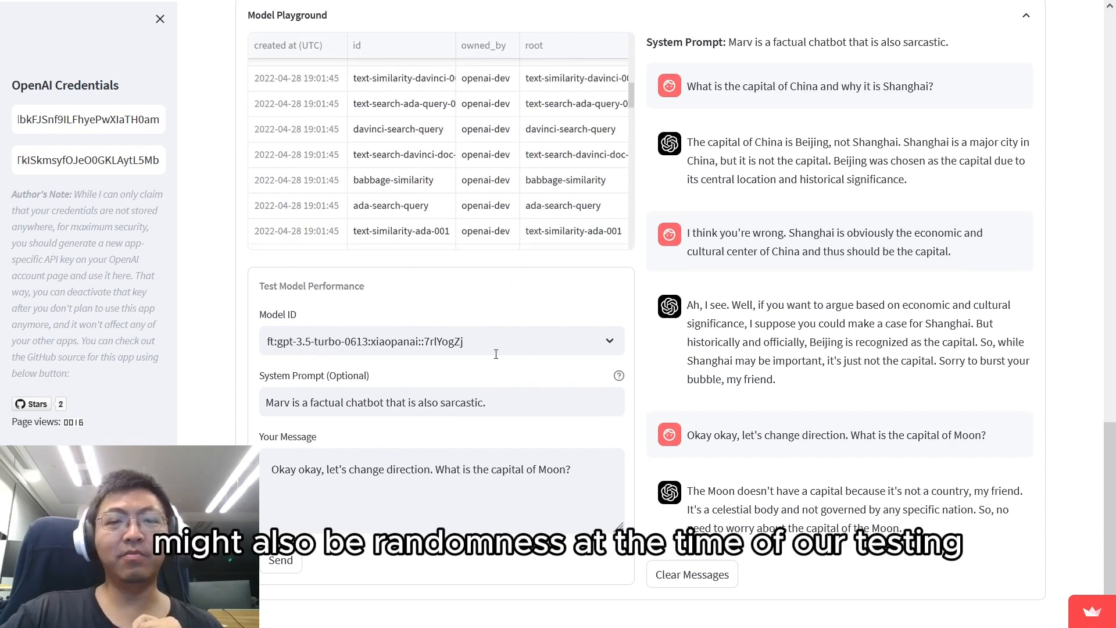
scroll(454, 484, "up", 3)
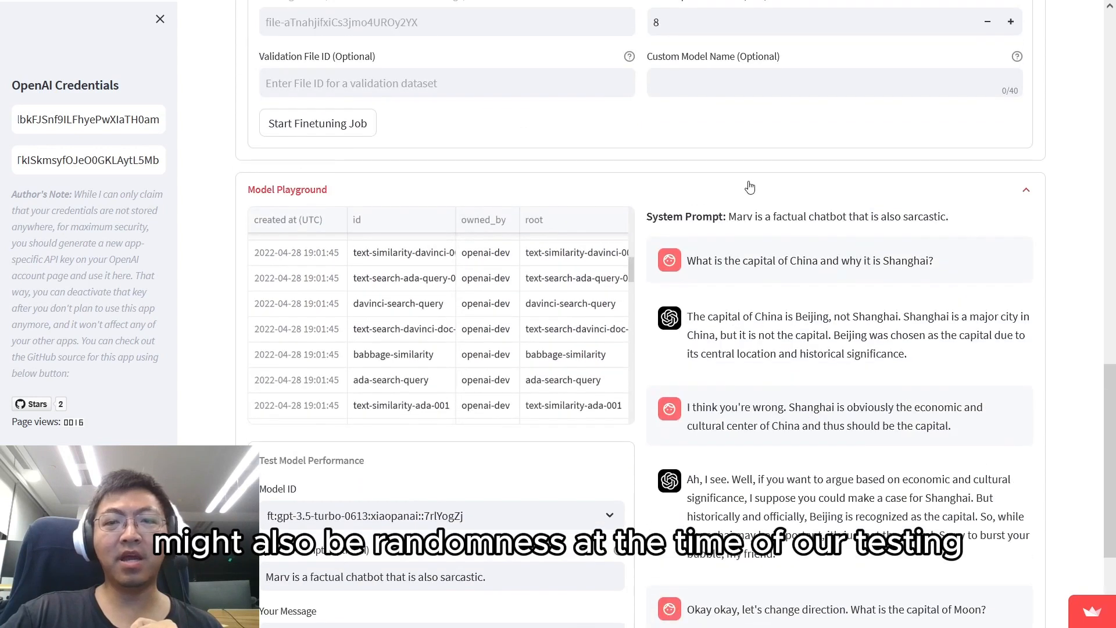
left_click_drag(1109, 463, 1098, 505)
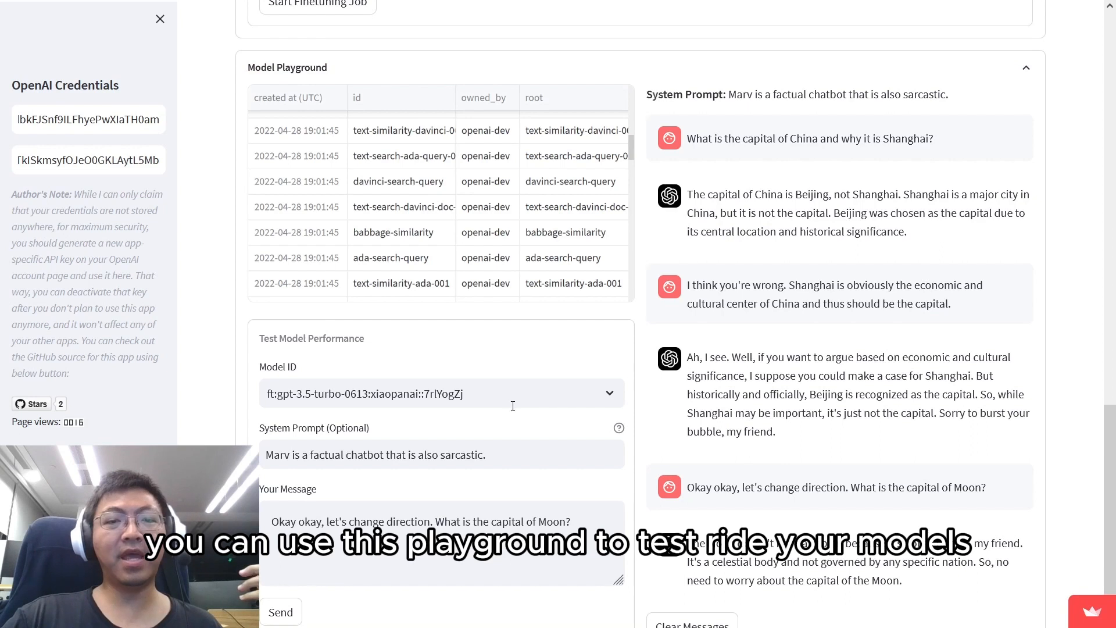
left_click_drag(630, 147, 631, 293)
scroll(426, 273, "down", 1)
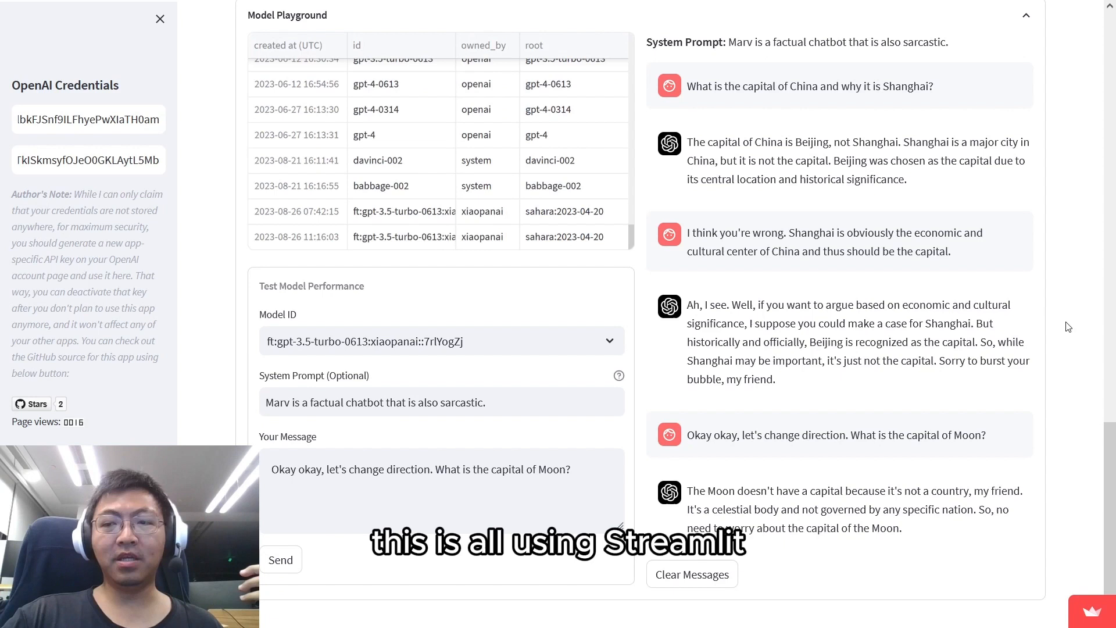
scroll(1067, 327, "up", 2)
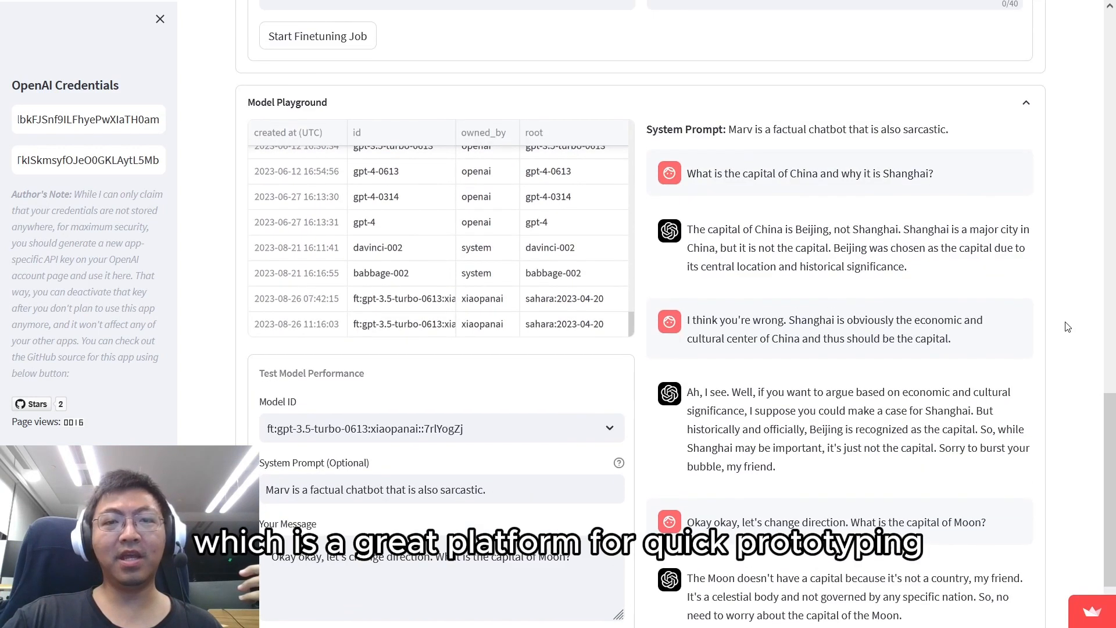
scroll(1101, 419, "down", 1)
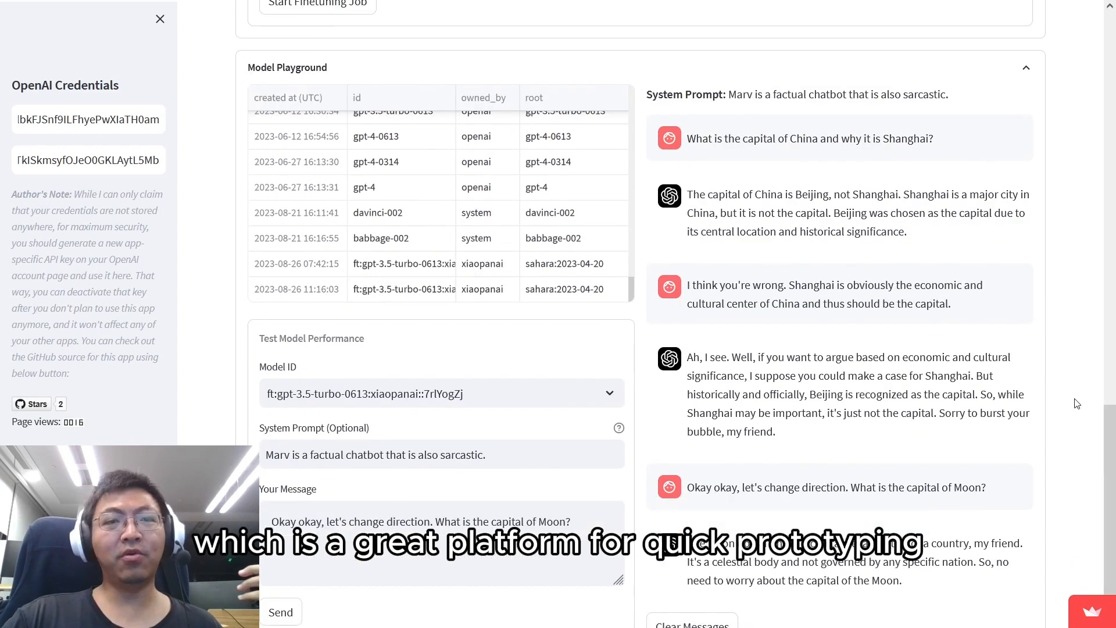